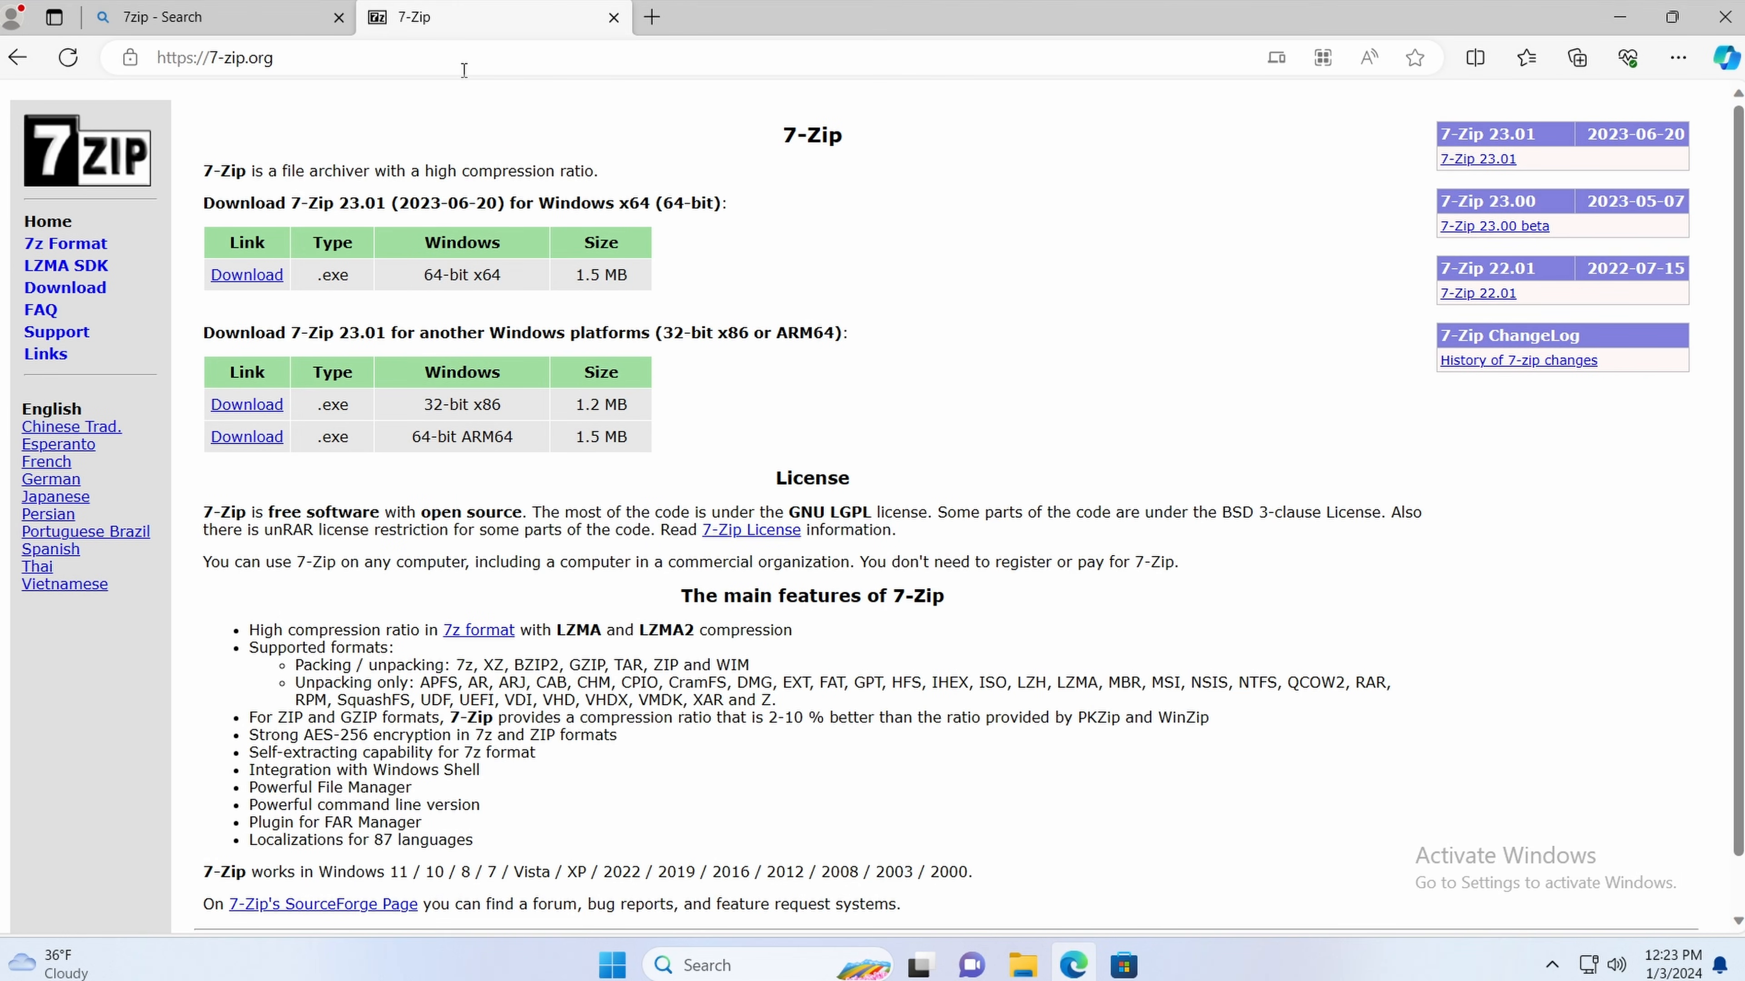
Step: Download the 7-Zip 23.01 installer for 64-bit x64 Windows
{"action": "left_click", "coordinate": [463, 69]}
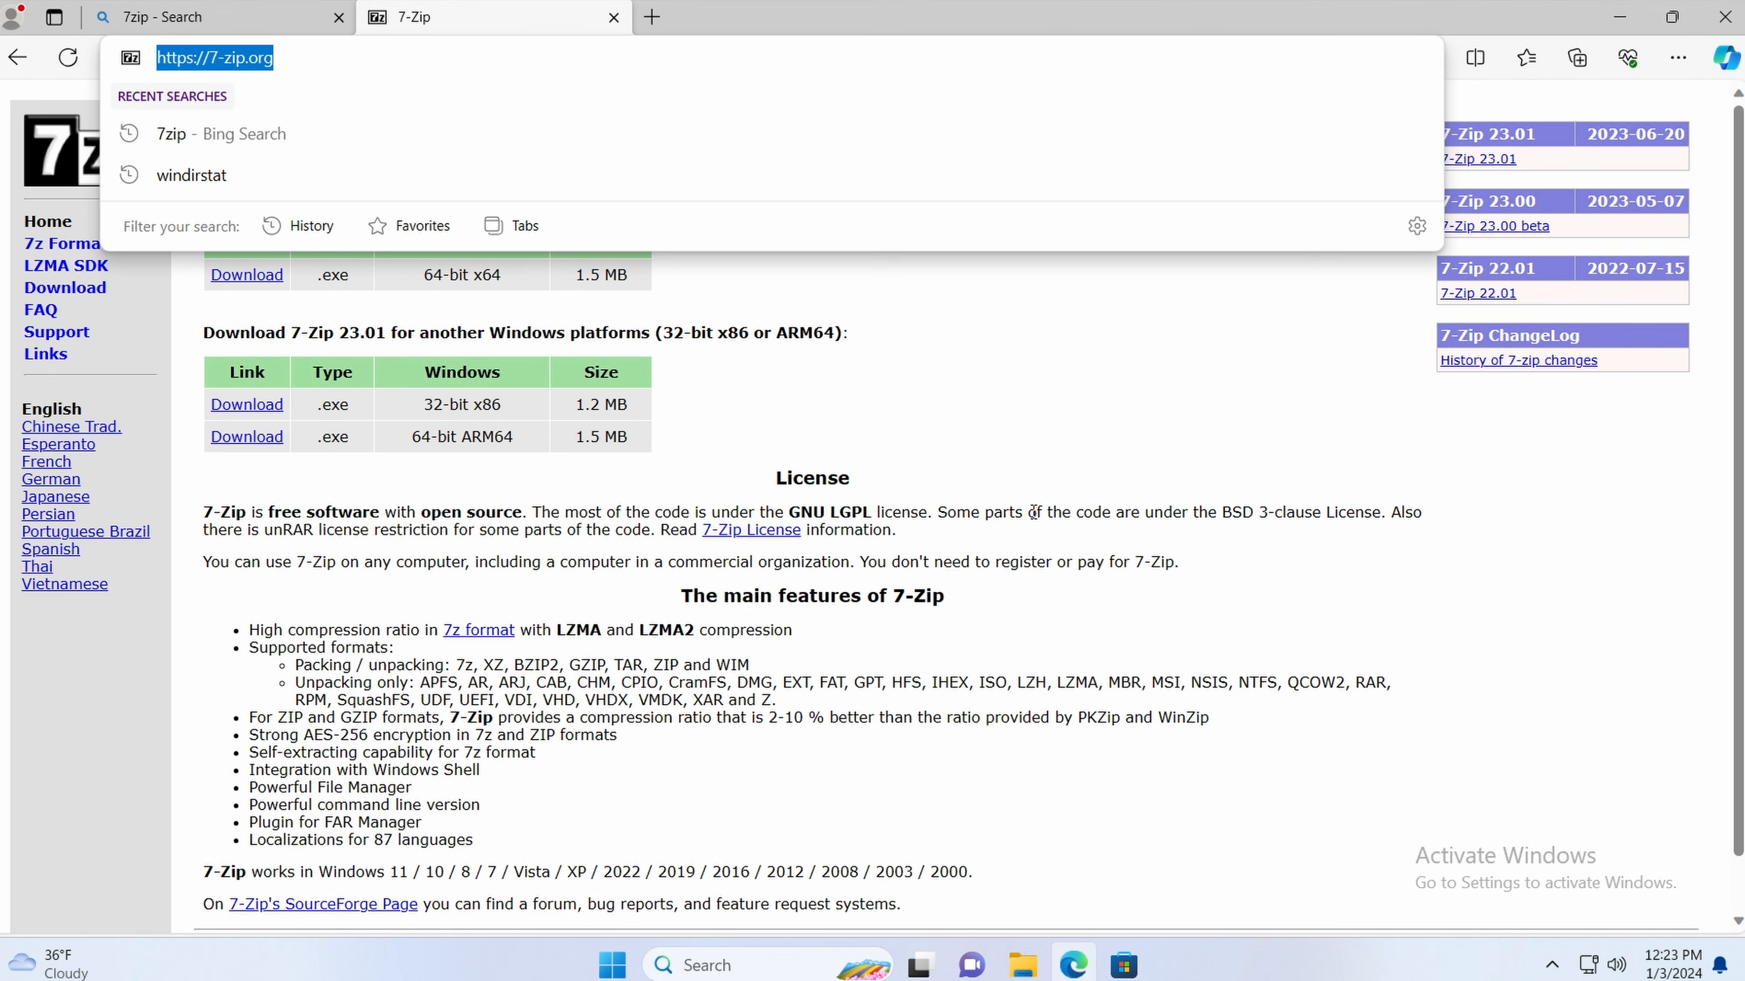
{"action": "left_click", "coordinate": [883, 390]}
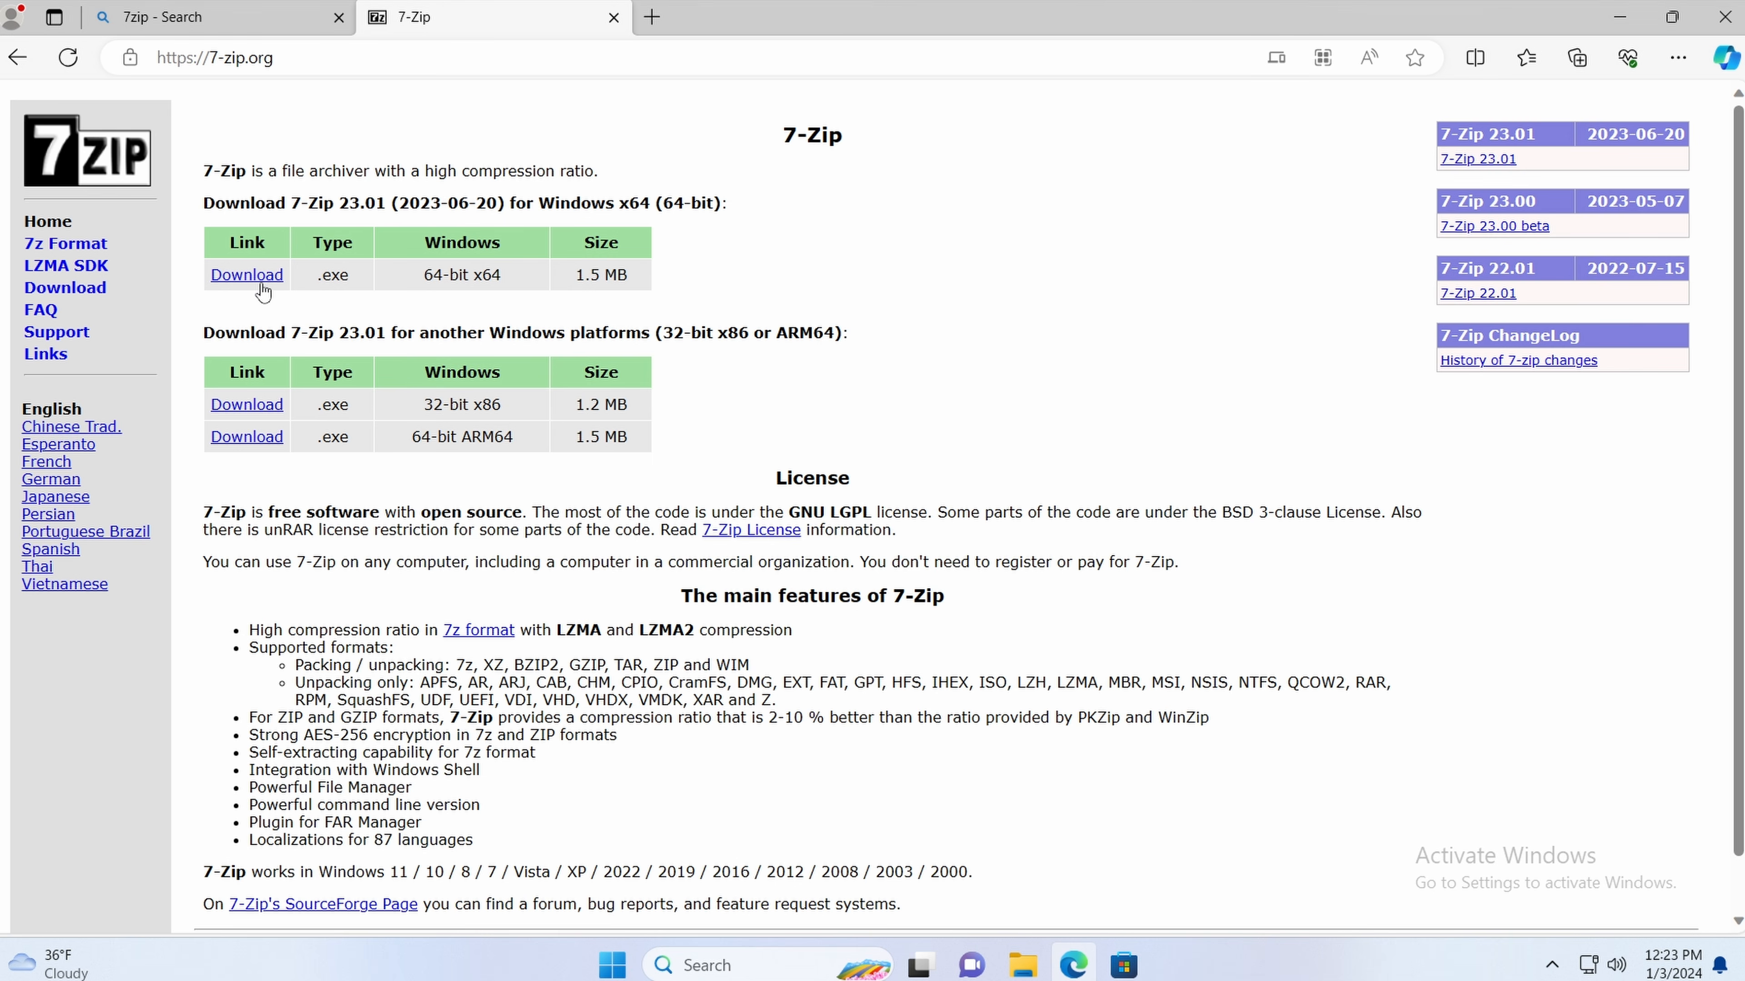
{"action": "left_click", "coordinate": [240, 276]}
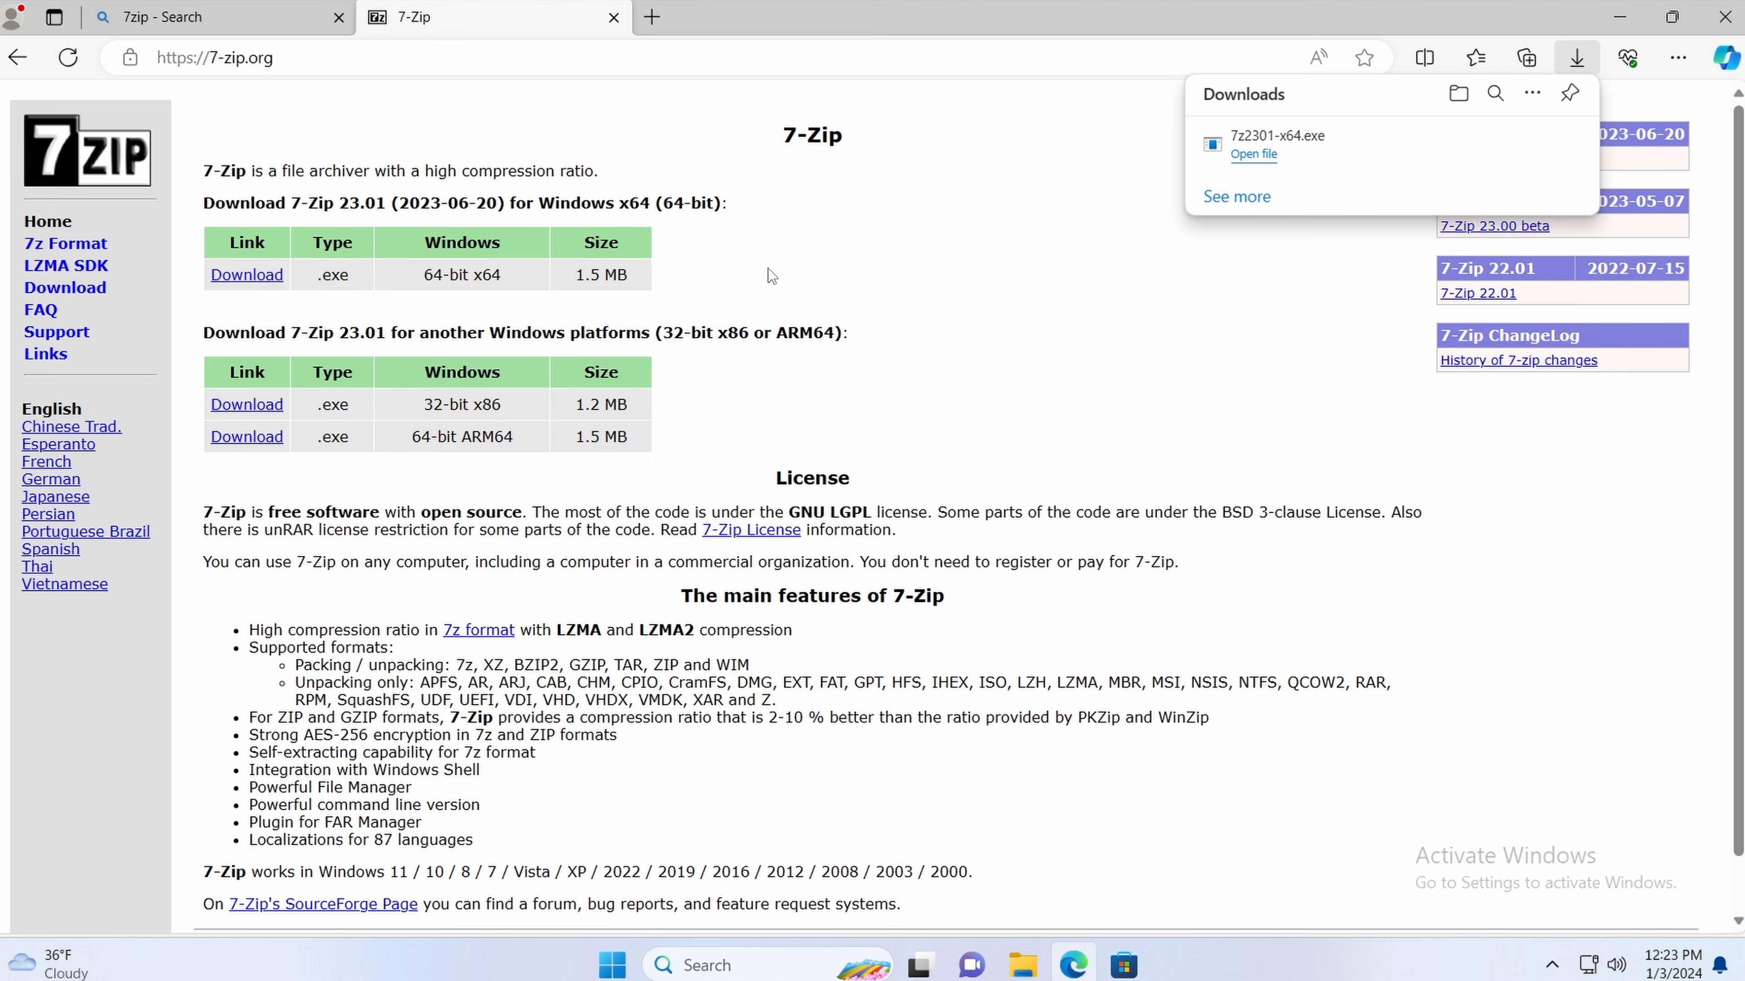
Step: Run the downloaded 7z2301-x64.exe, allow it, and install 7-Zip into C:\Program Files\7-Zip\
{"action": "left_click", "coordinate": [1255, 157]}
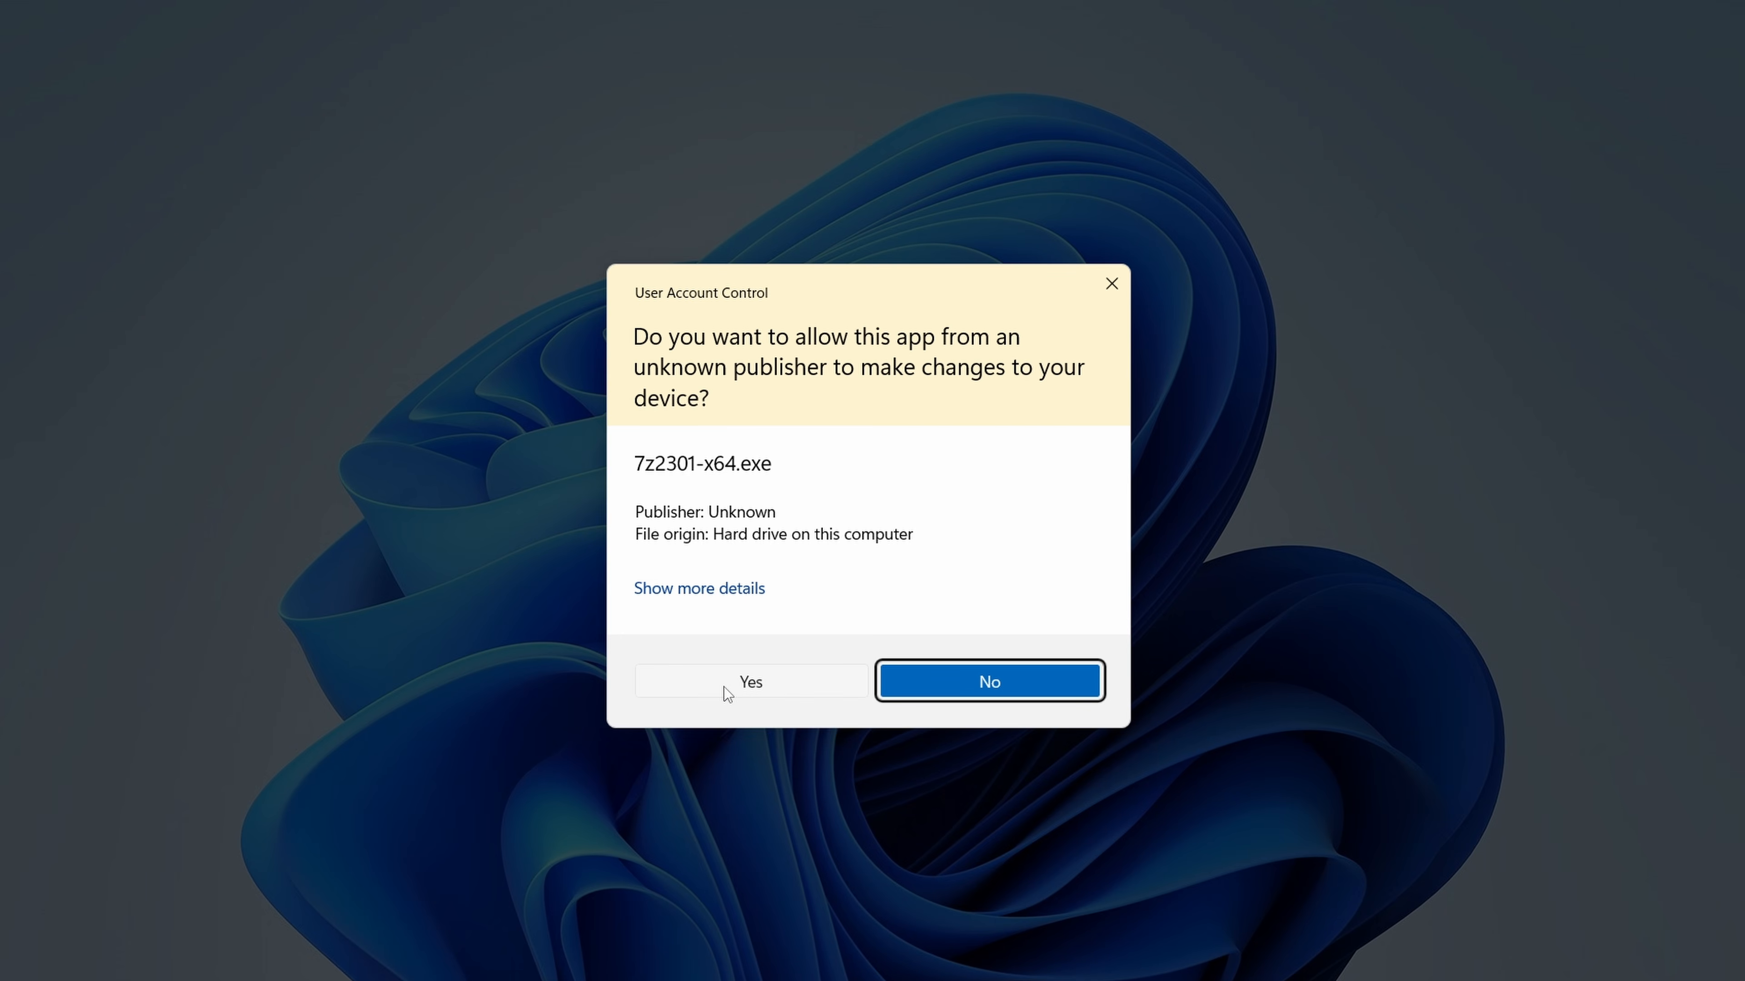
{"action": "left_click", "coordinate": [766, 686]}
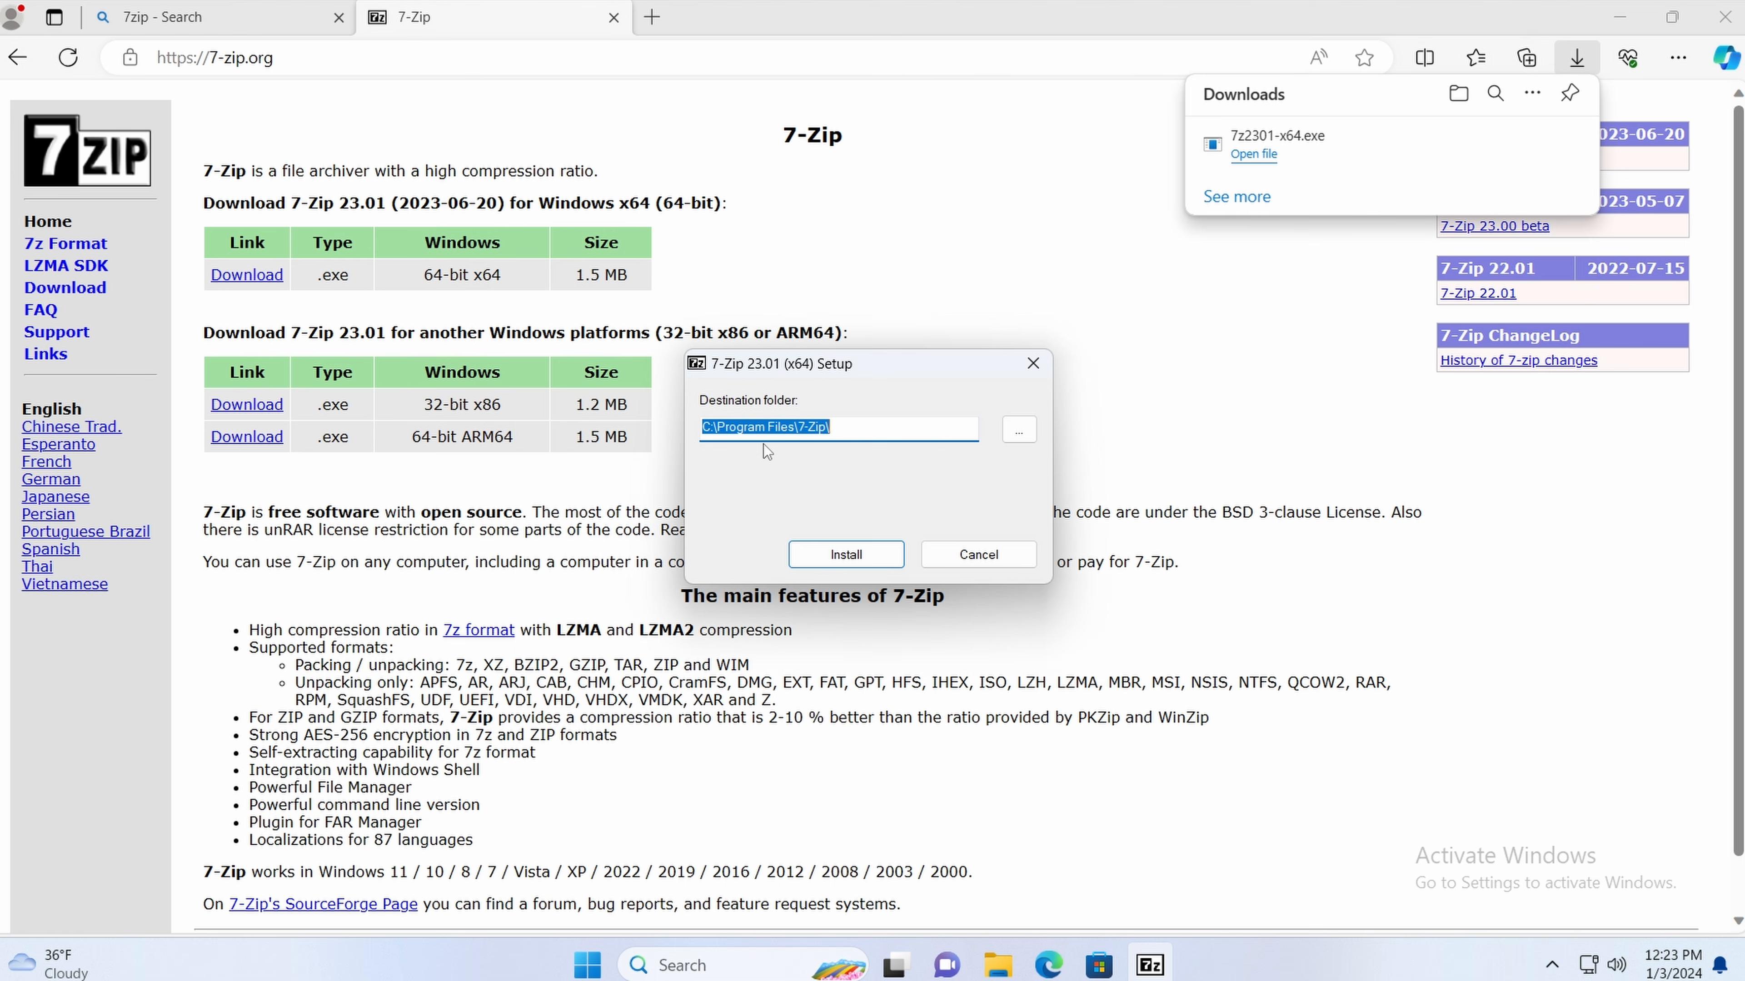
{"action": "left_click", "coordinate": [841, 554]}
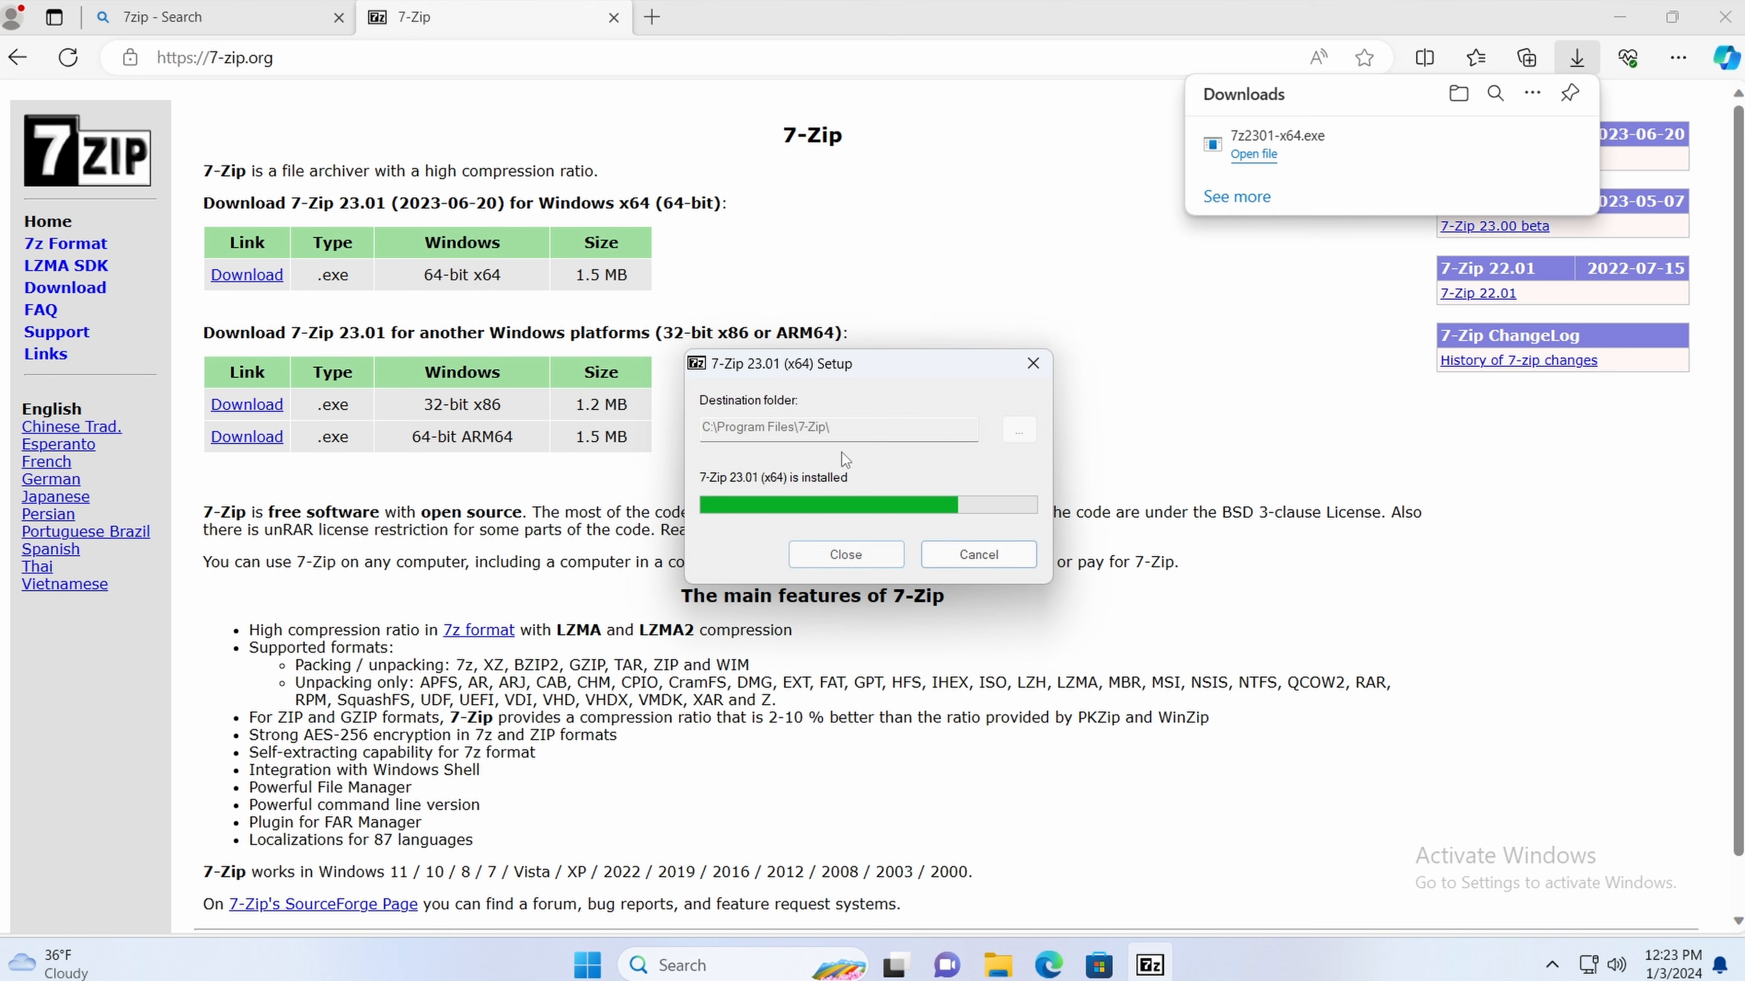
{"action": "left_click", "coordinate": [833, 555]}
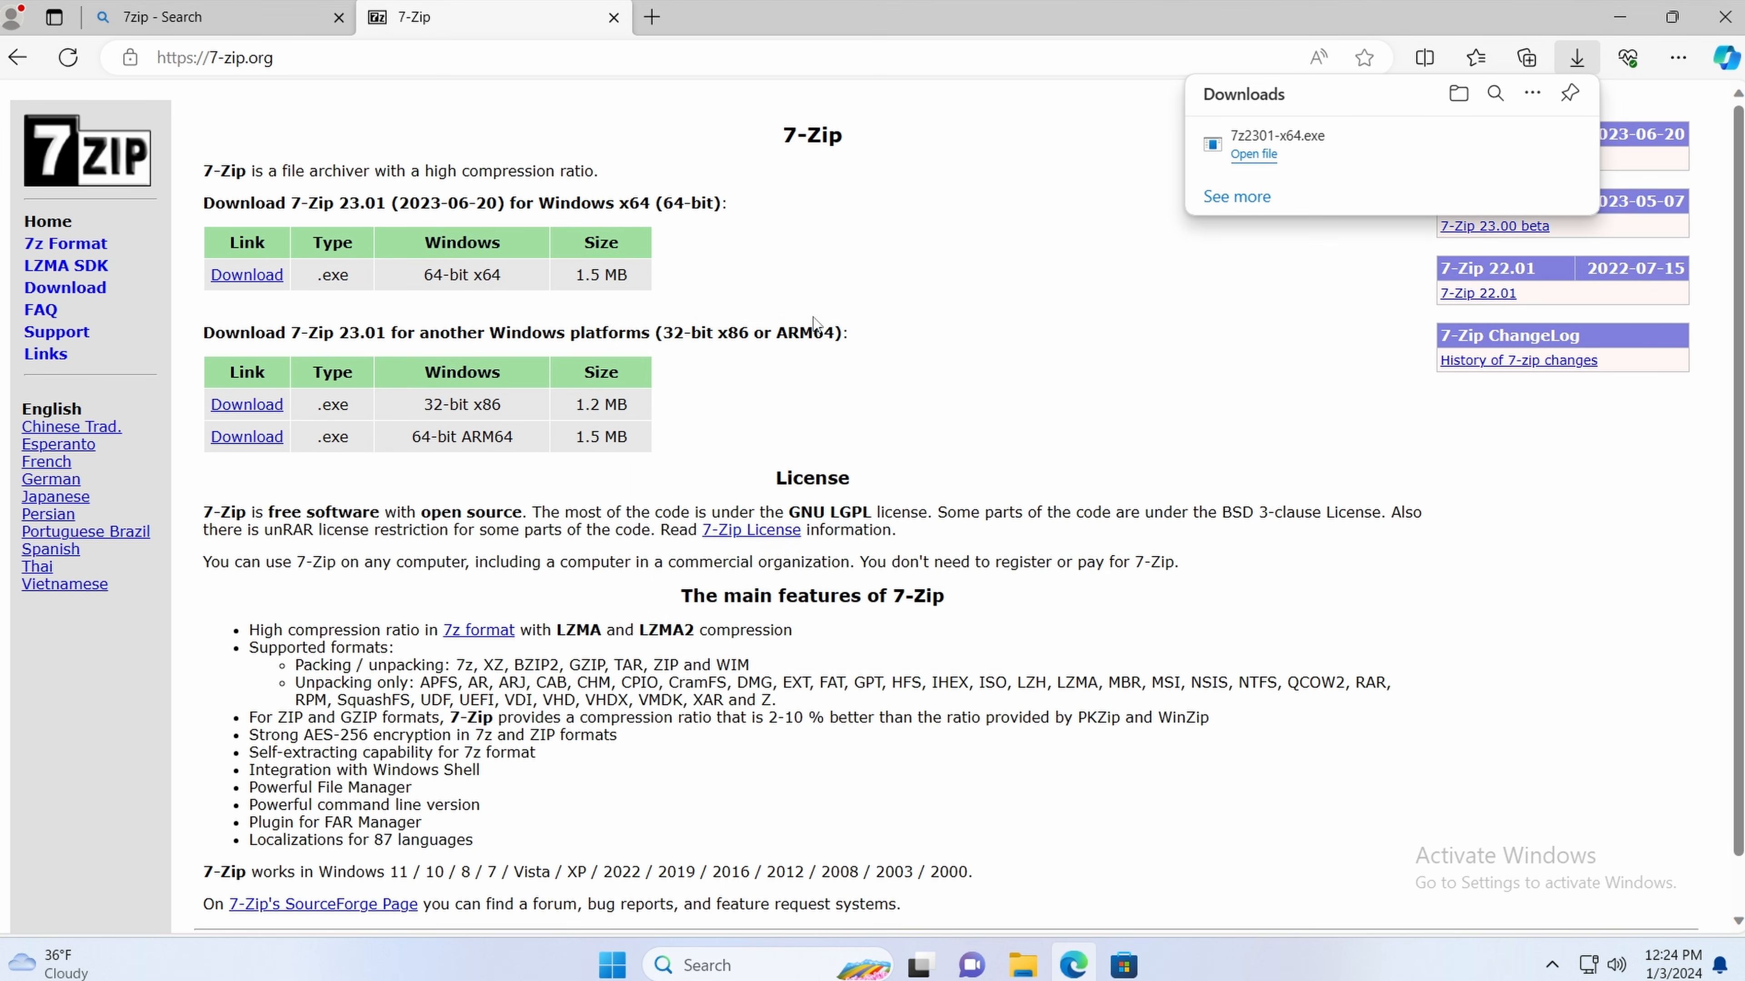
{"action": "left_click", "coordinate": [890, 245]}
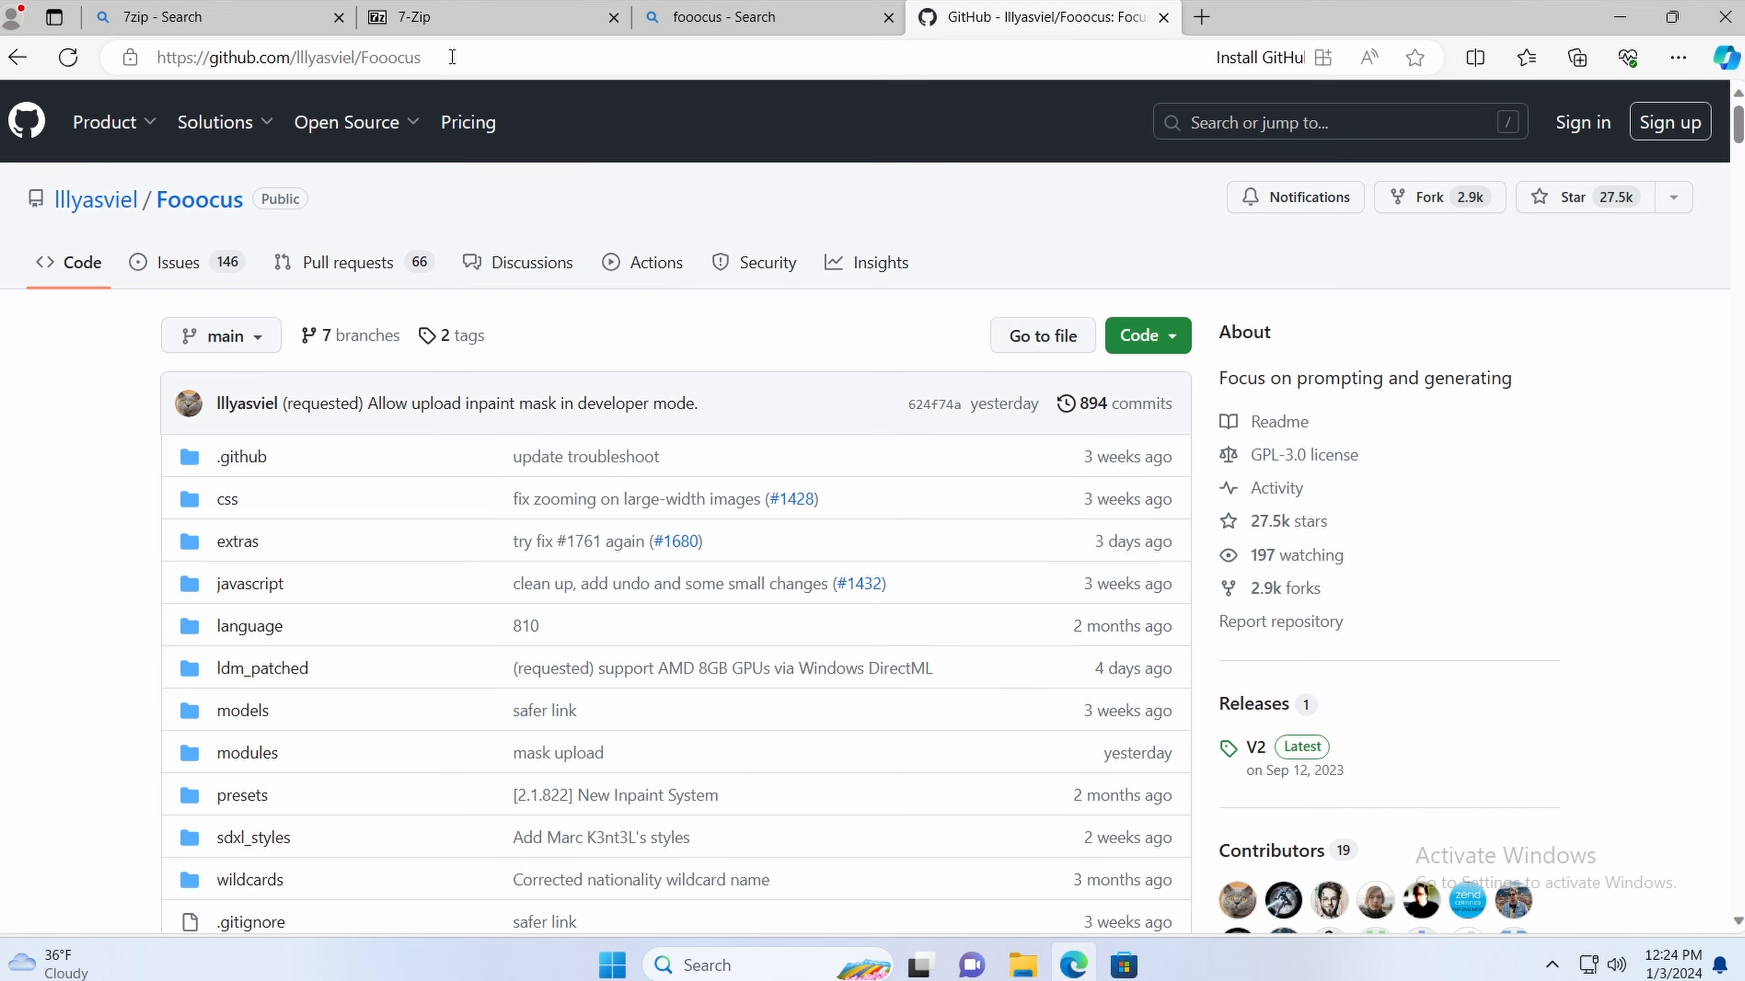
Step: Open the Fooocus GitHub repository and jump to its download instructions
{"action": "left_click", "coordinate": [453, 57]}
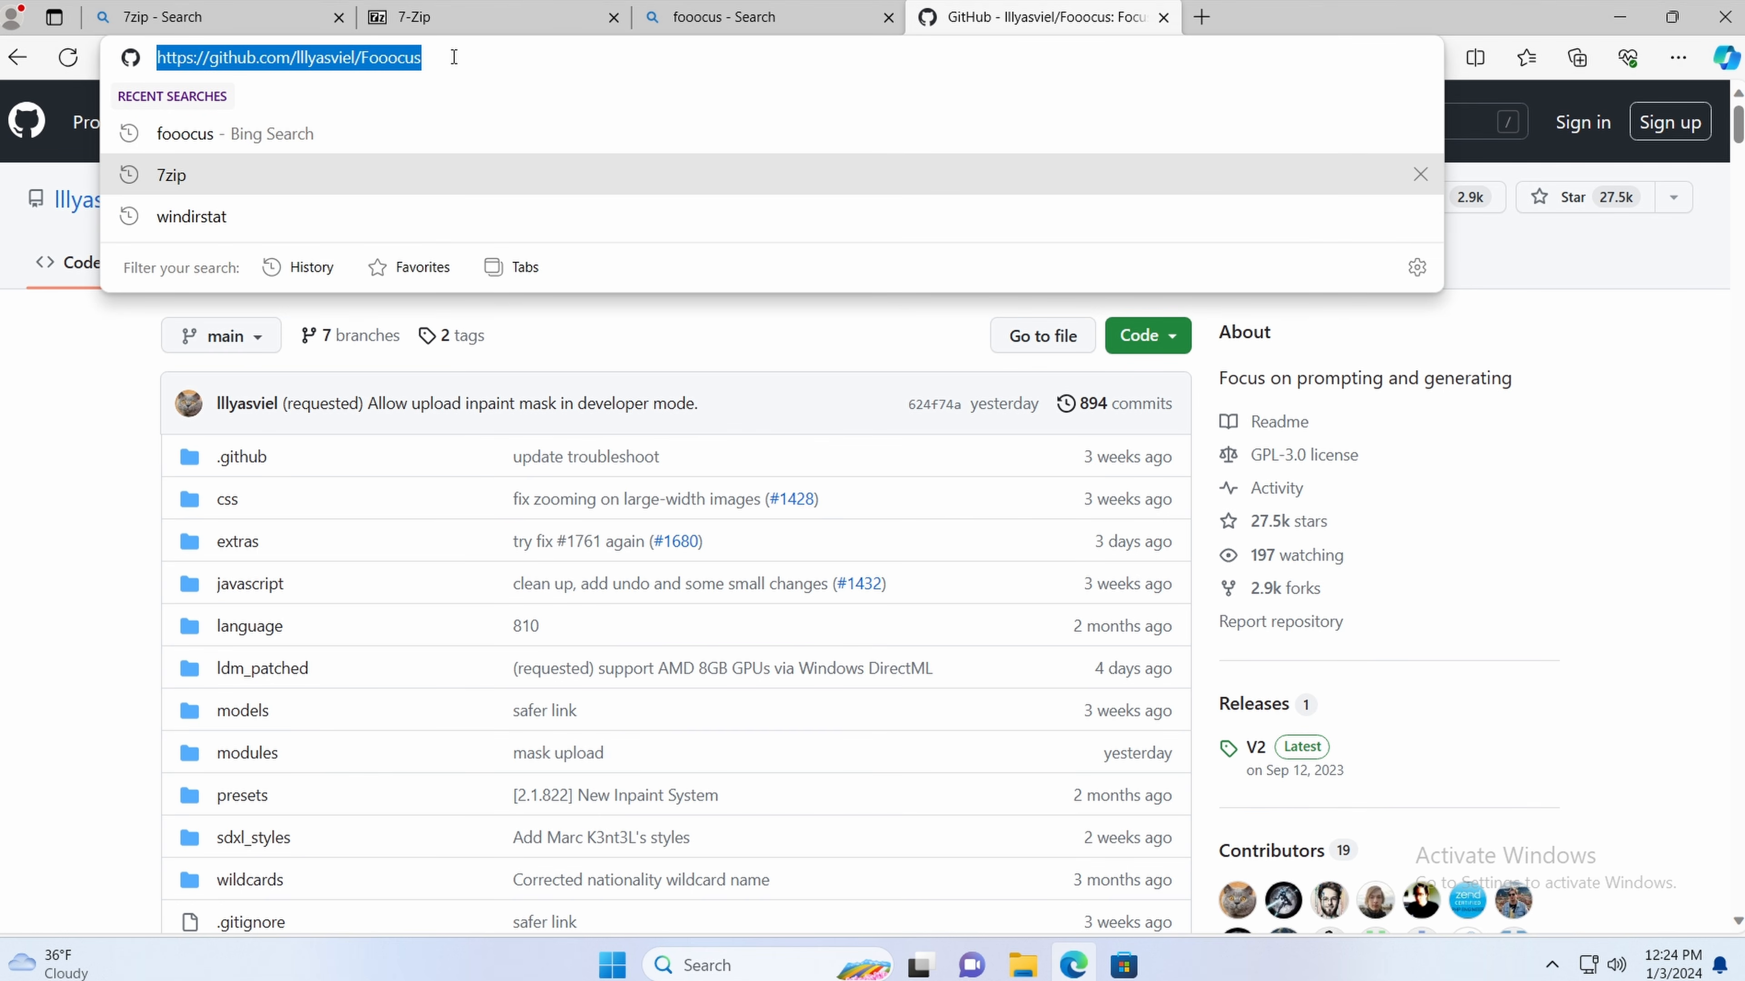
{"action": "left_click", "coordinate": [453, 57]}
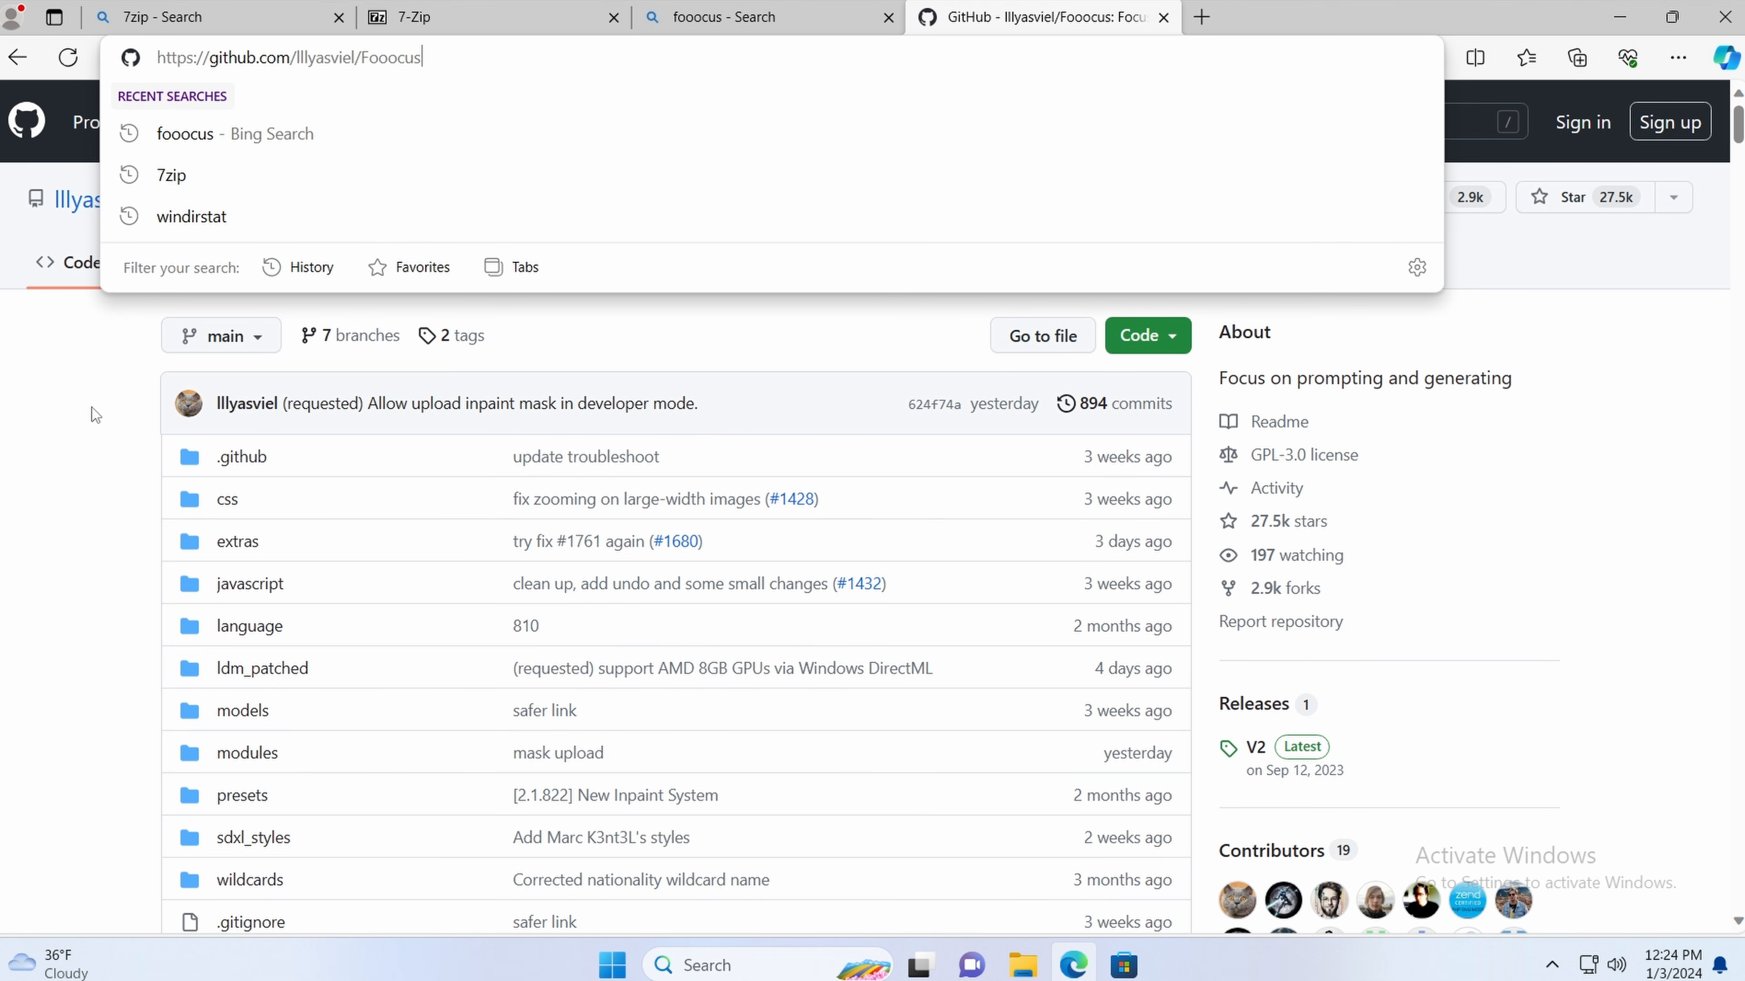
{"action": "key", "text": "Return"}
{"action": "scroll", "coordinate": [180, 444], "scroll_direction": "down", "scroll_amount": 15}
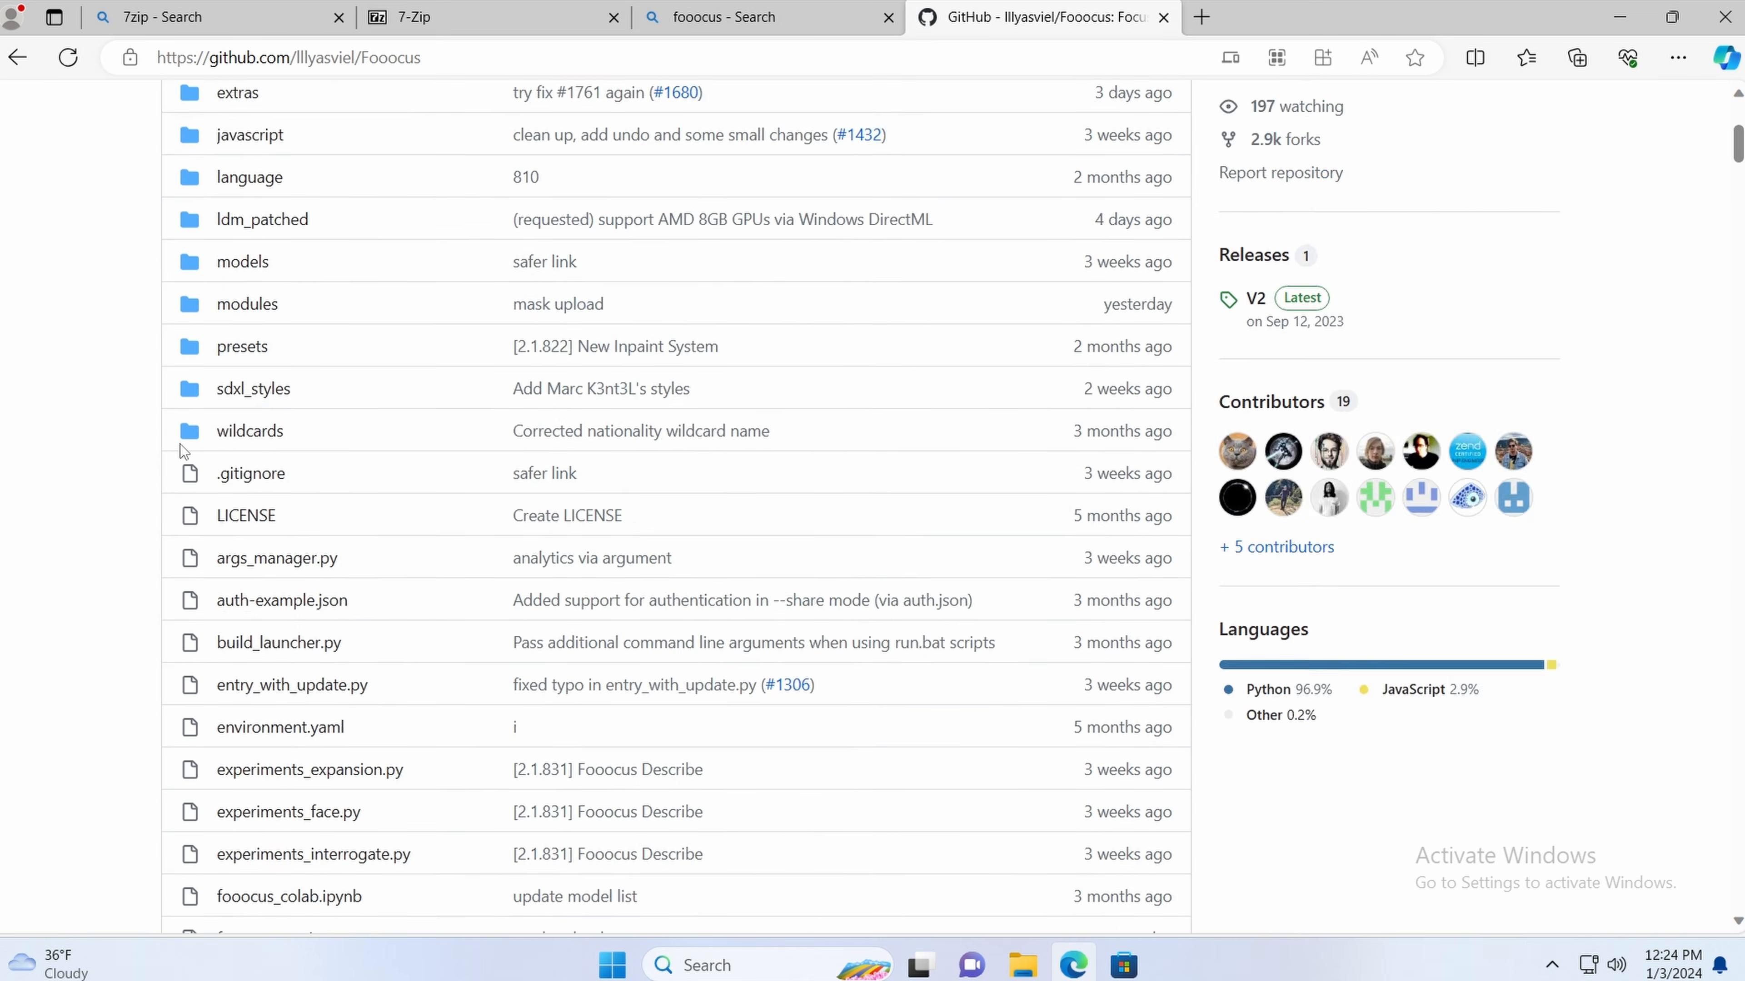
{"action": "scroll", "coordinate": [156, 452], "scroll_direction": "down", "scroll_amount": 20}
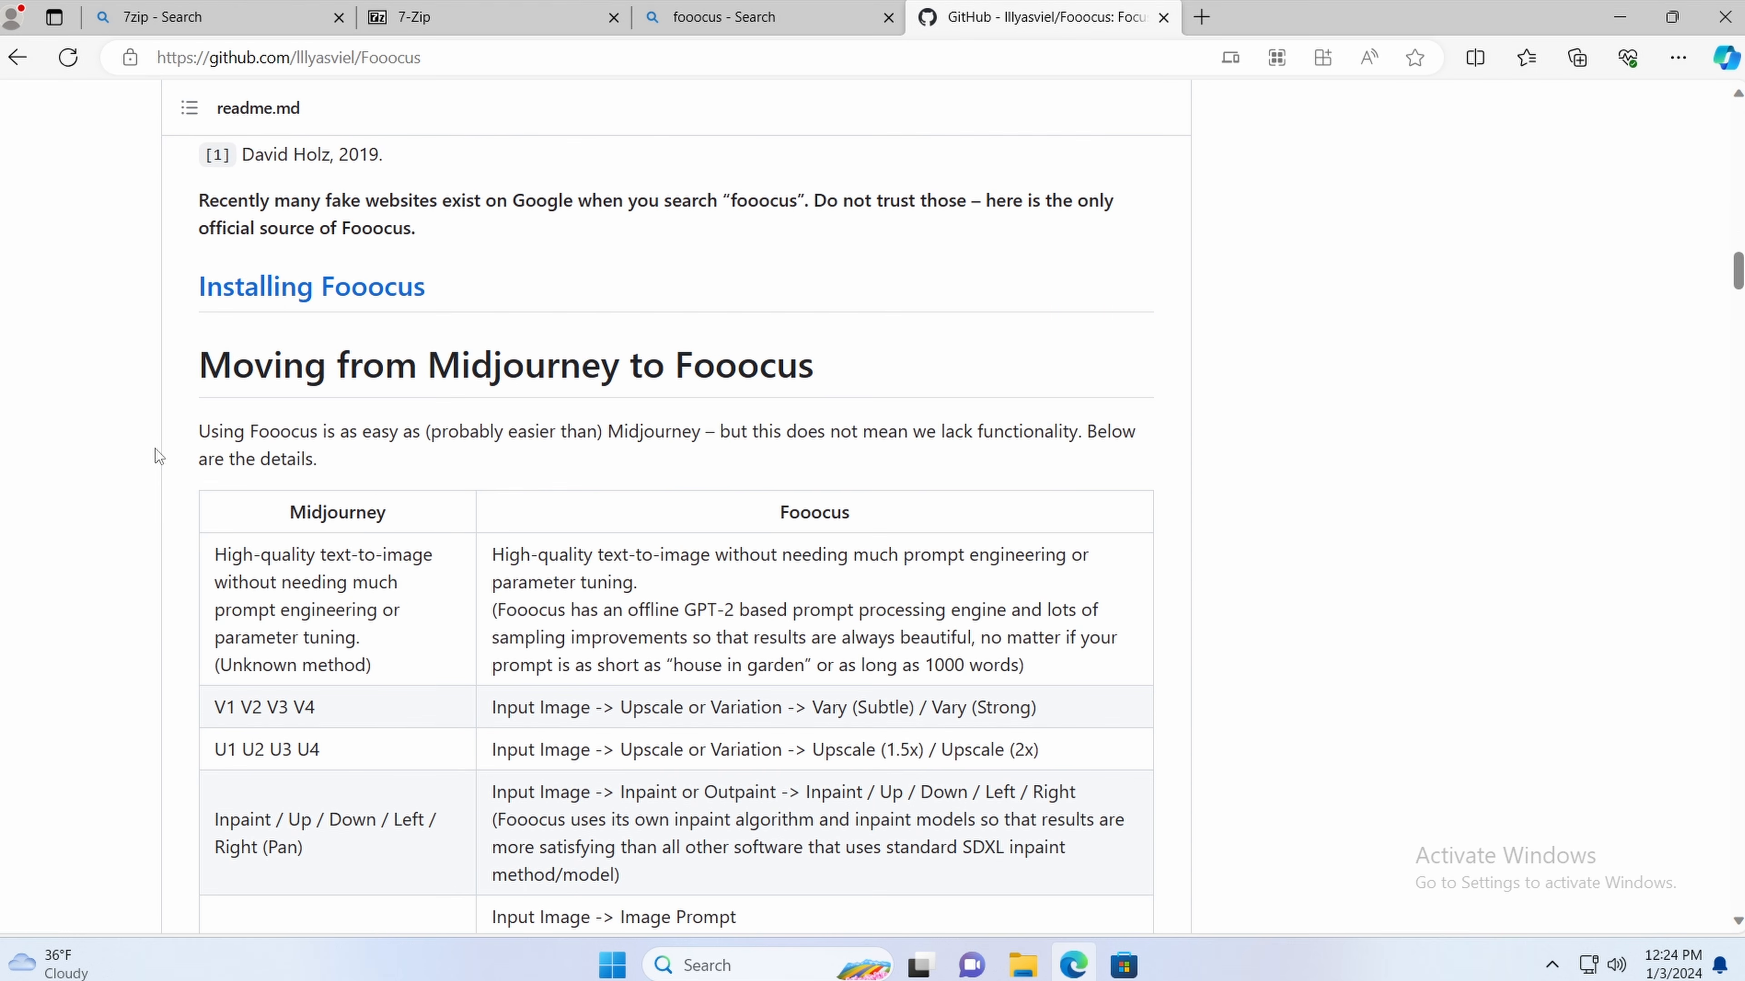
{"action": "left_click", "coordinate": [325, 287]}
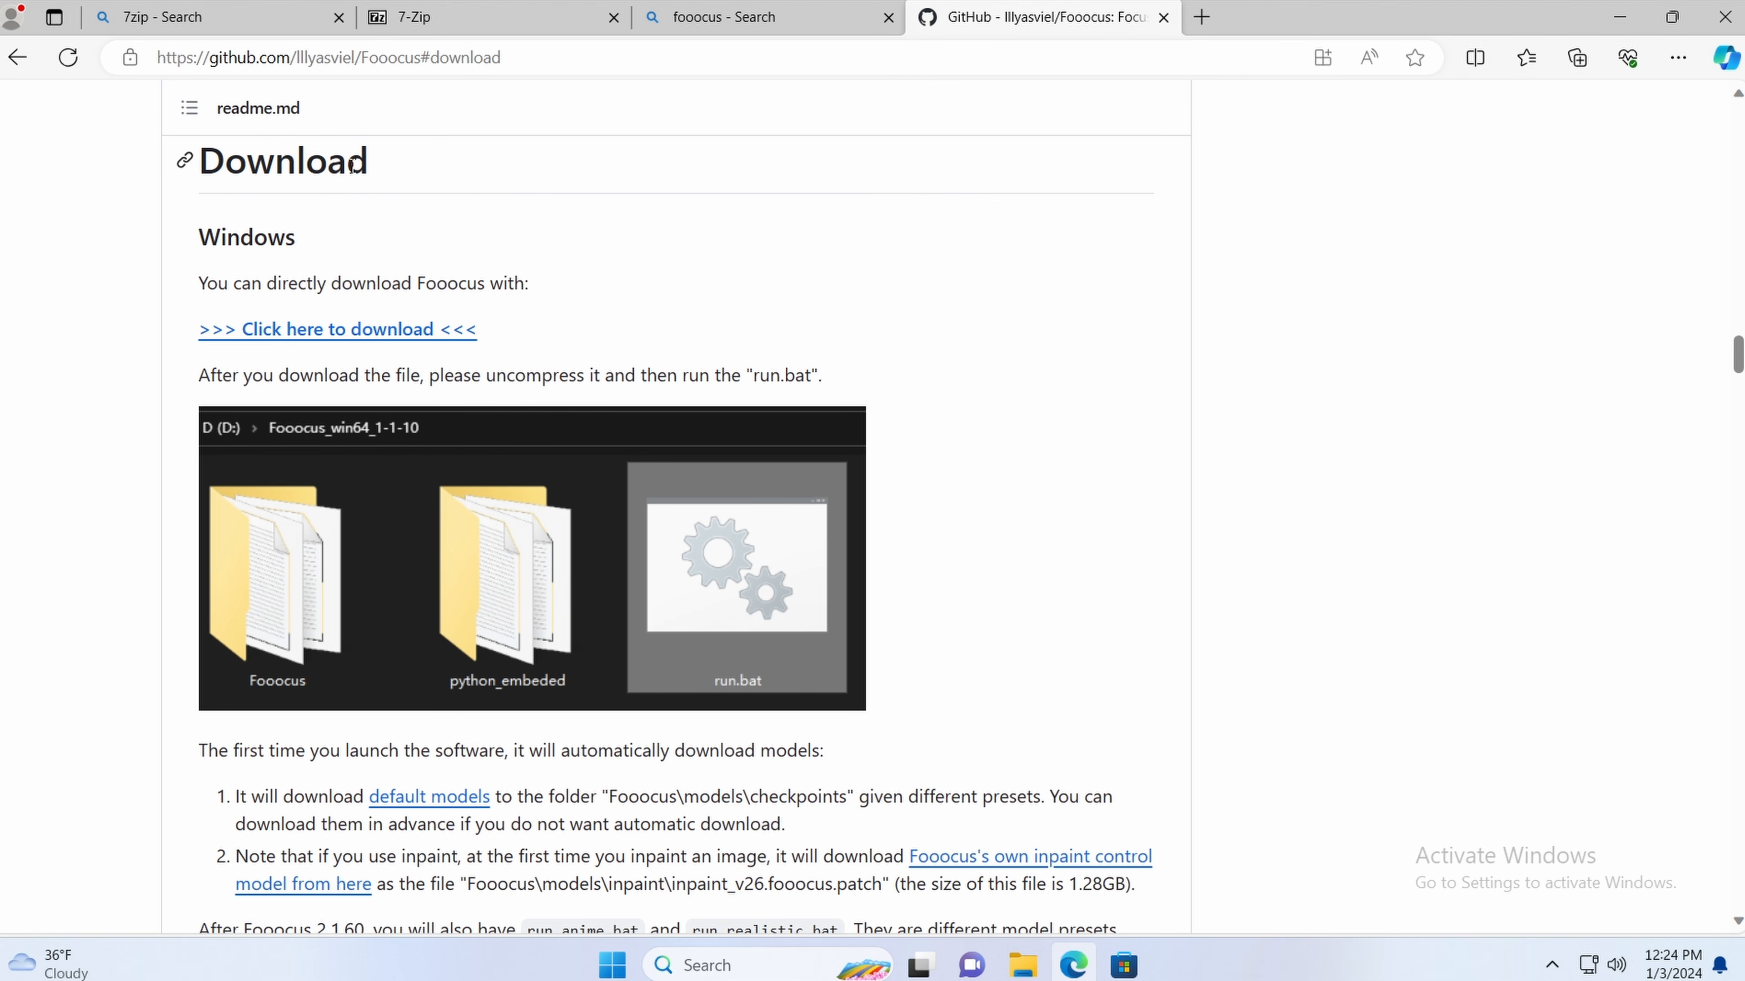
Step: Save the Windows download link as Fooocus_win64_2-1-831.7z on the Desktop
{"action": "right_click", "coordinate": [393, 329]}
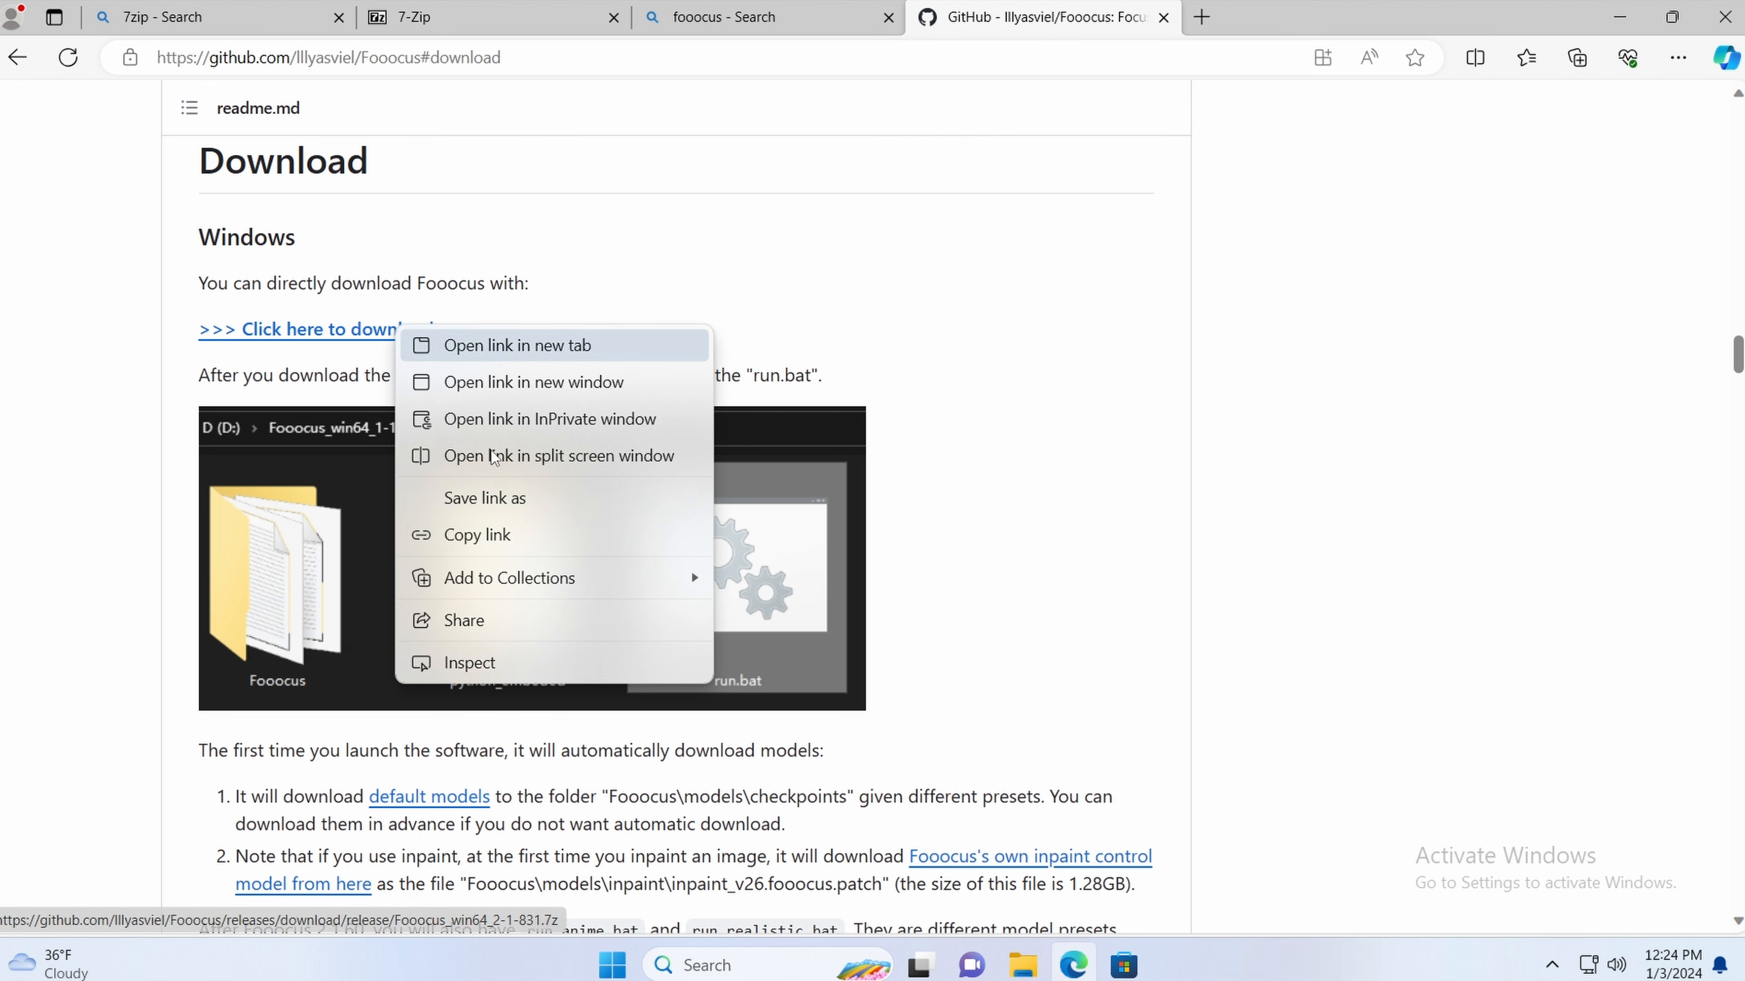
{"action": "left_click", "coordinate": [515, 501]}
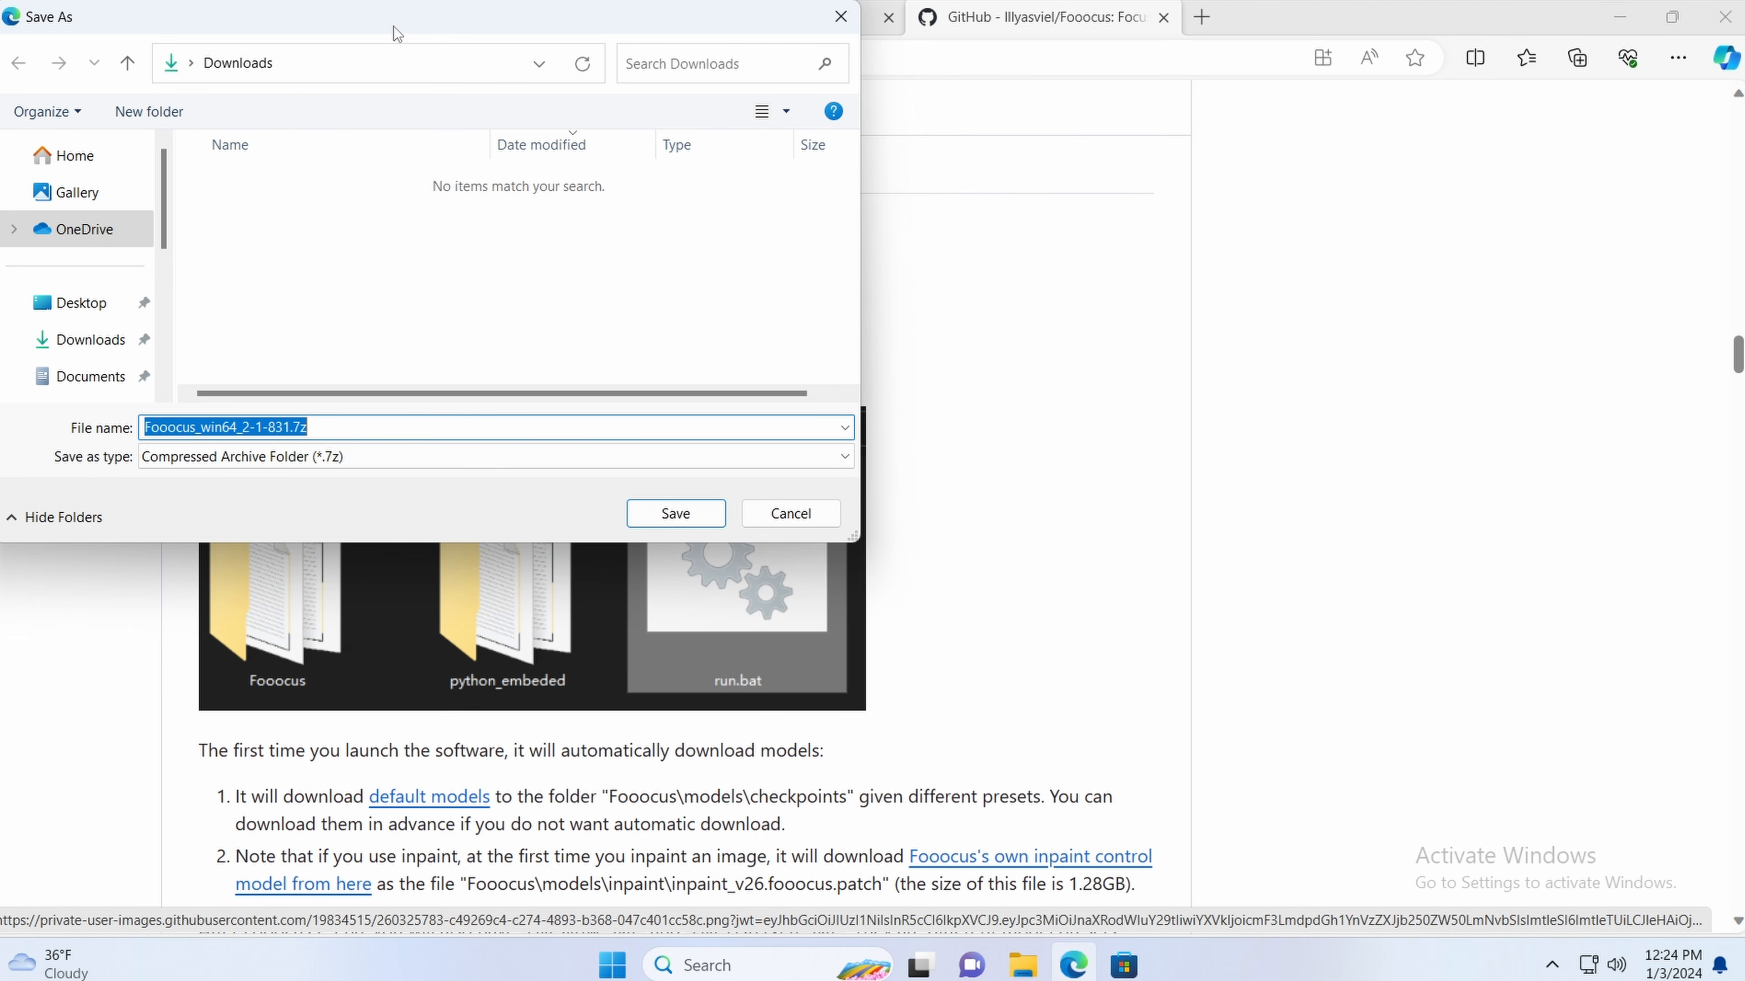
{"action": "left_click_drag", "start_coordinate": [390, 30], "coordinate": [730, 216]}
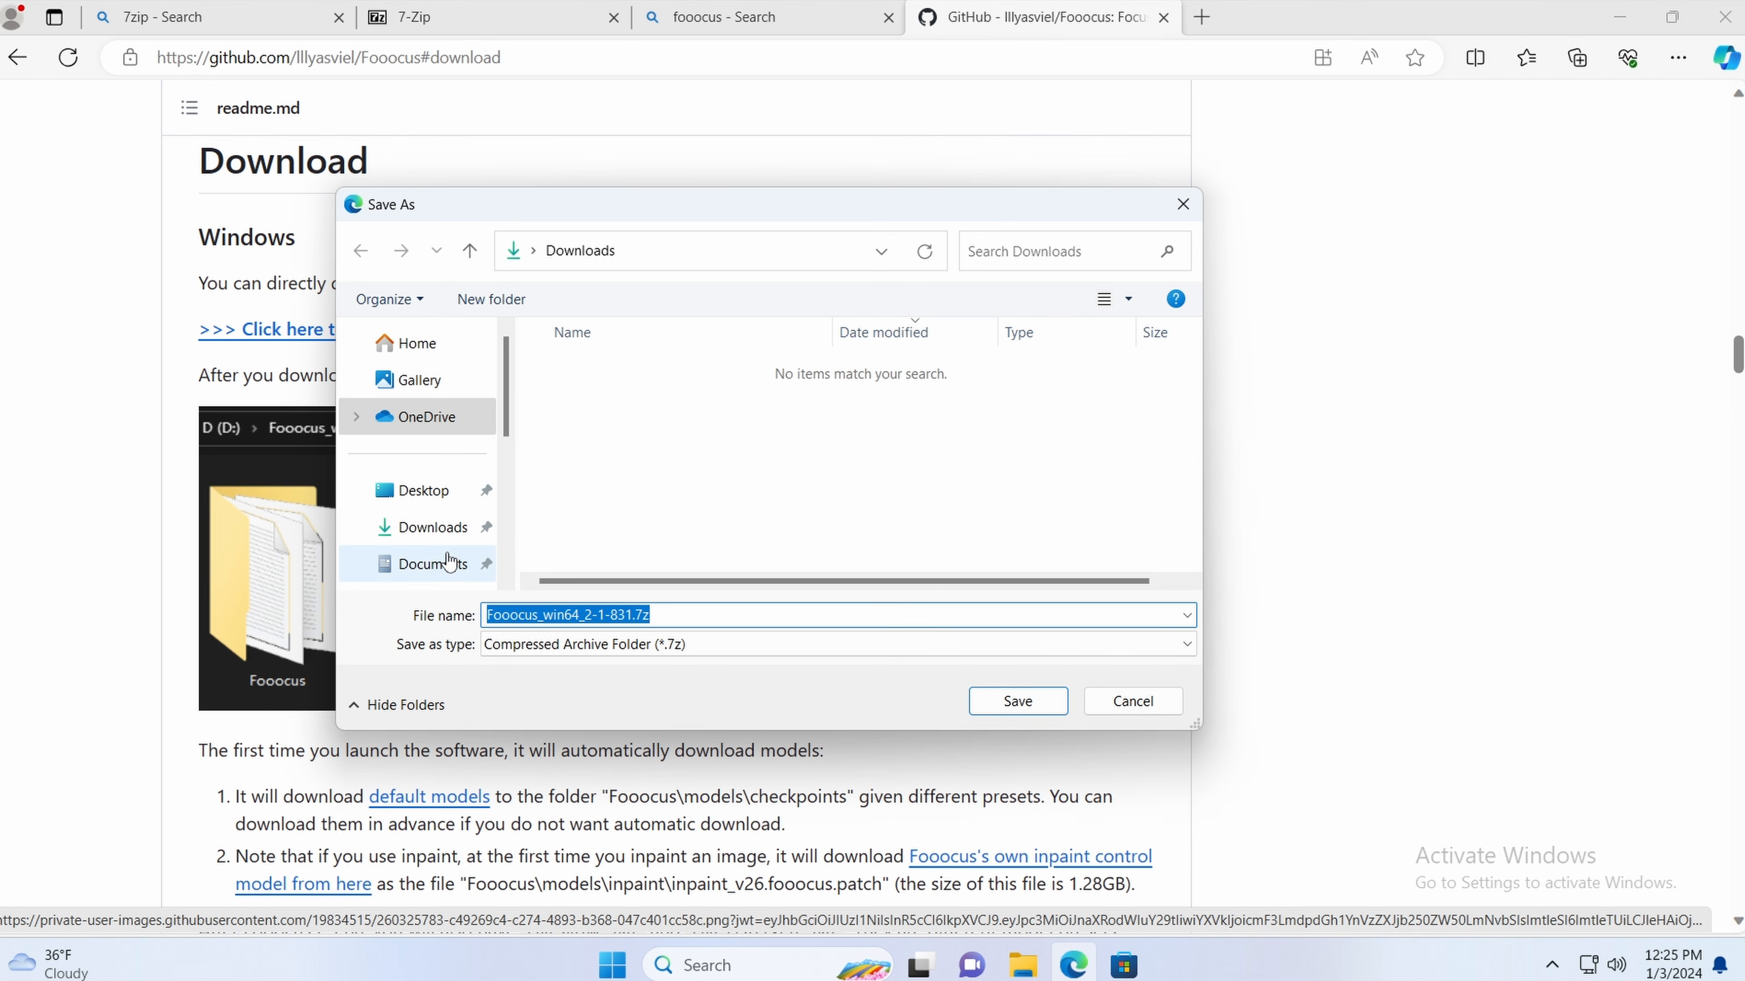
{"action": "left_click", "coordinate": [435, 503]}
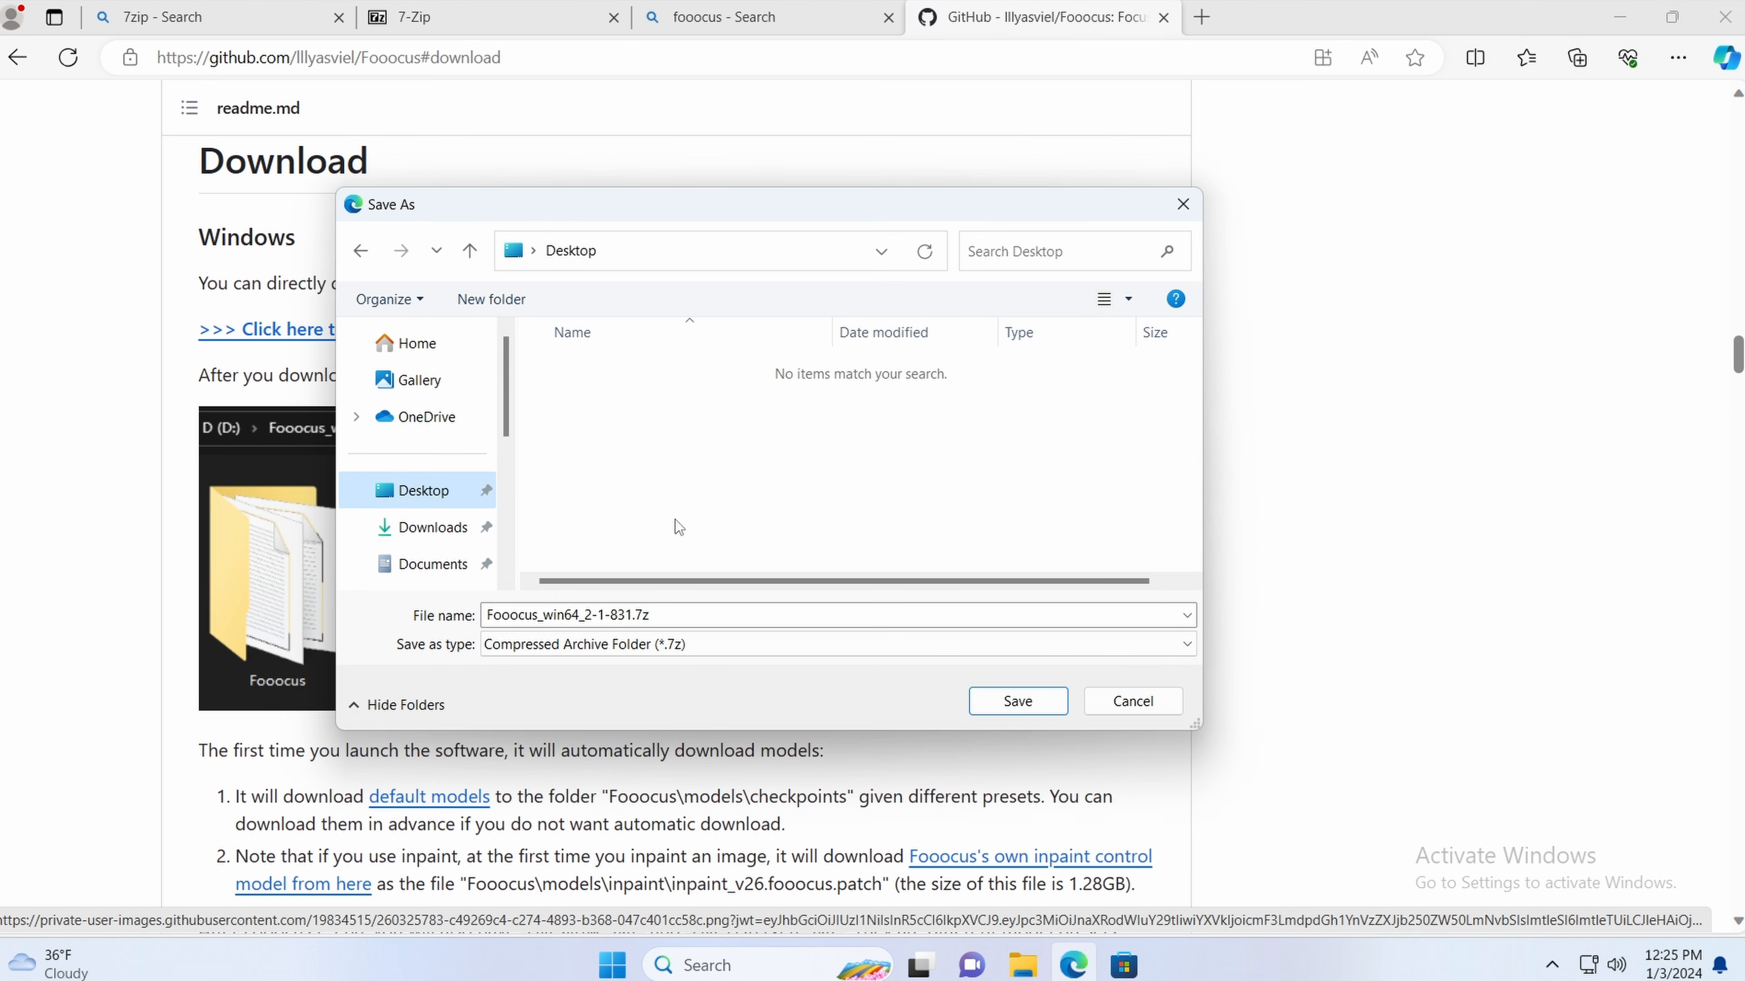
{"action": "left_click", "coordinate": [1018, 701]}
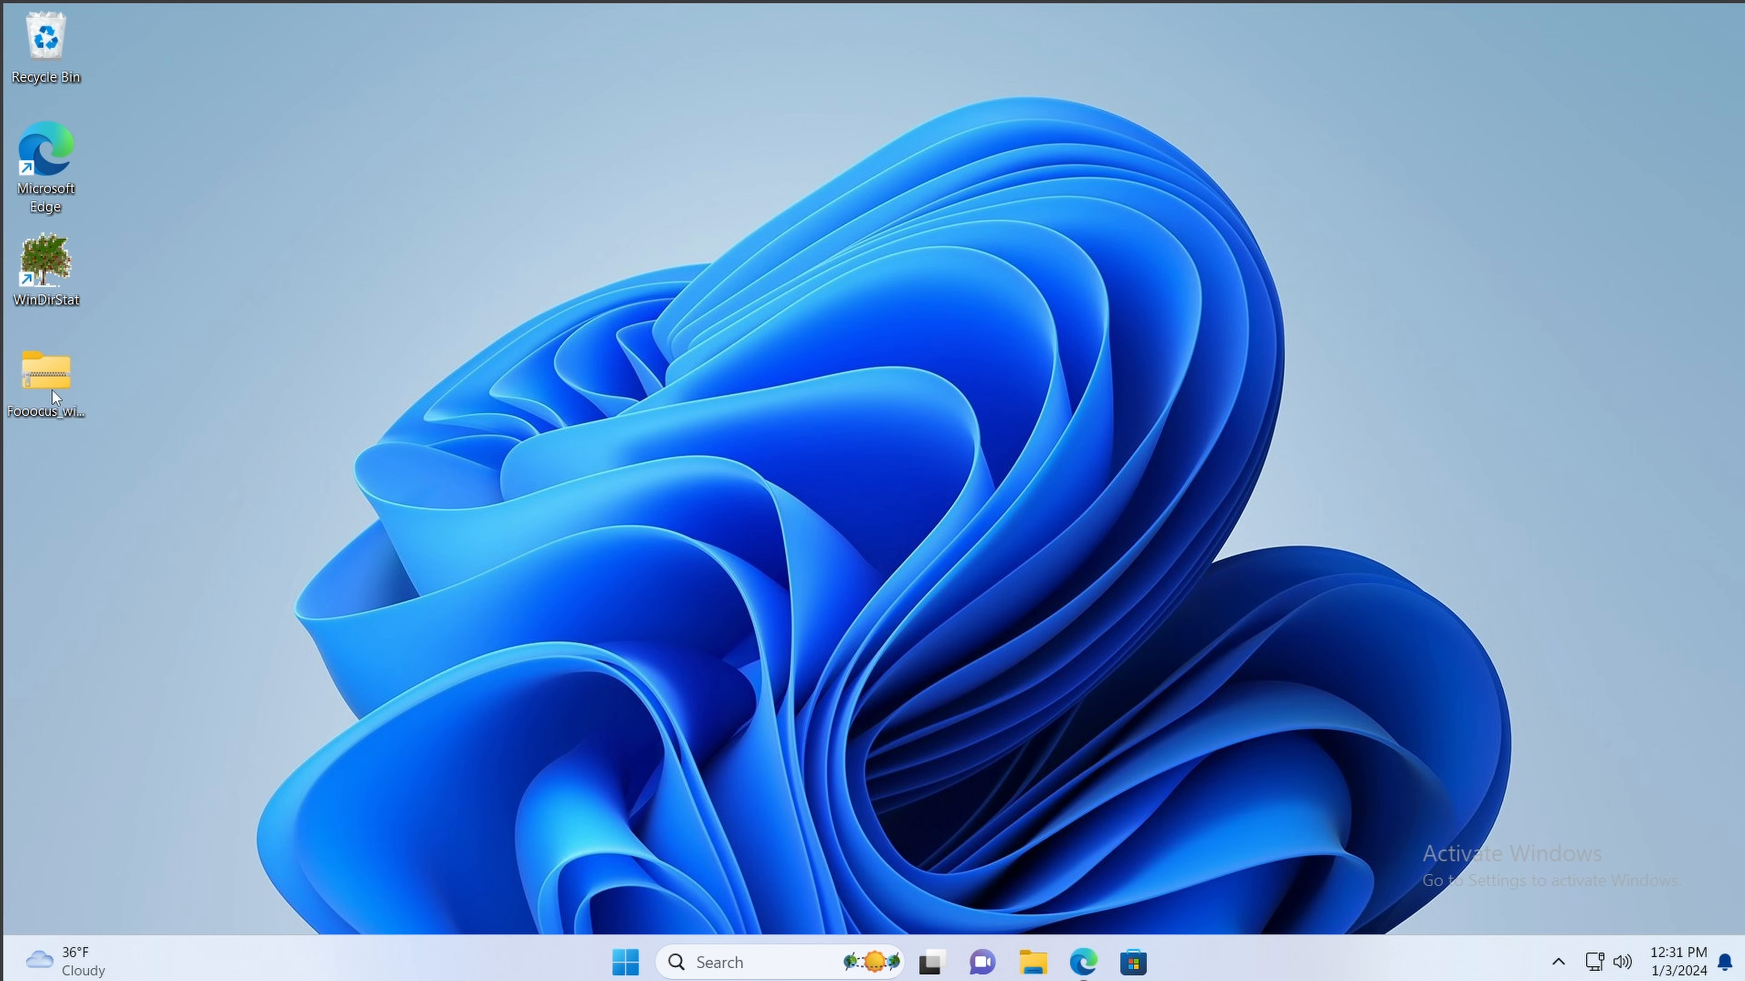
Step: Extract the Fooocus archive with 7-Zip into a Fooocus_win64_2-1-831 folder
{"action": "right_click", "coordinate": [51, 390]}
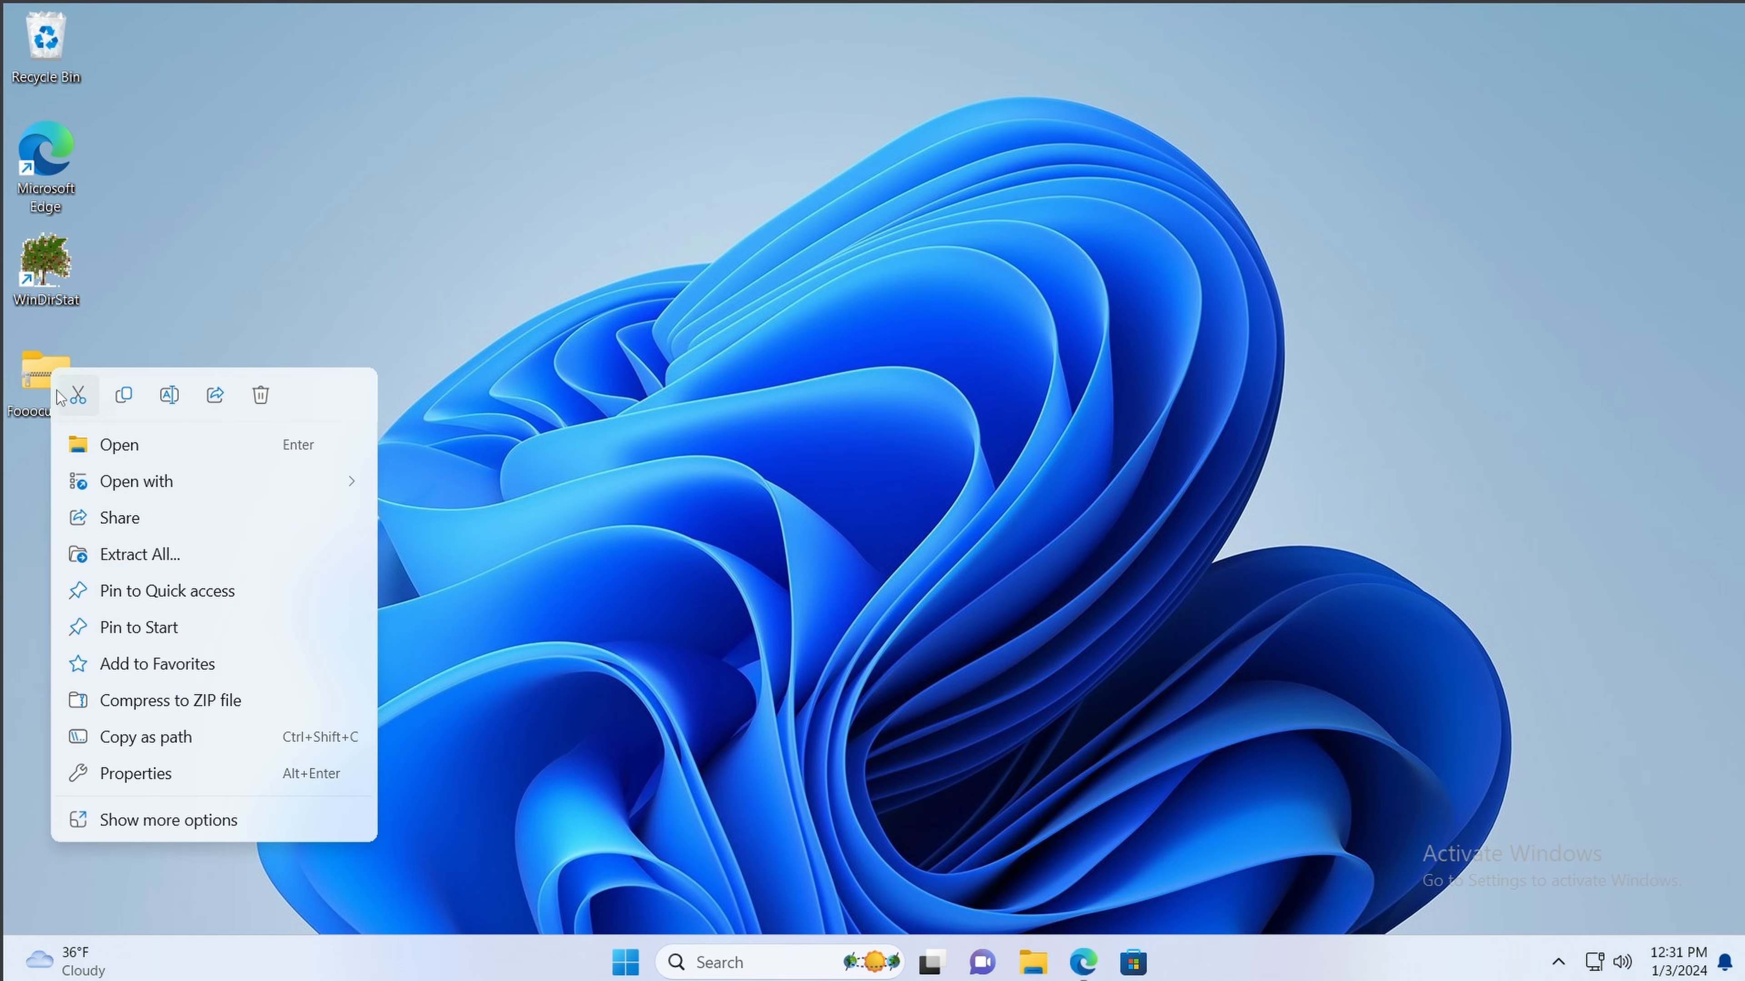
{"action": "left_click", "coordinate": [179, 826]}
{"action": "mouse_move", "coordinate": [282, 516]}
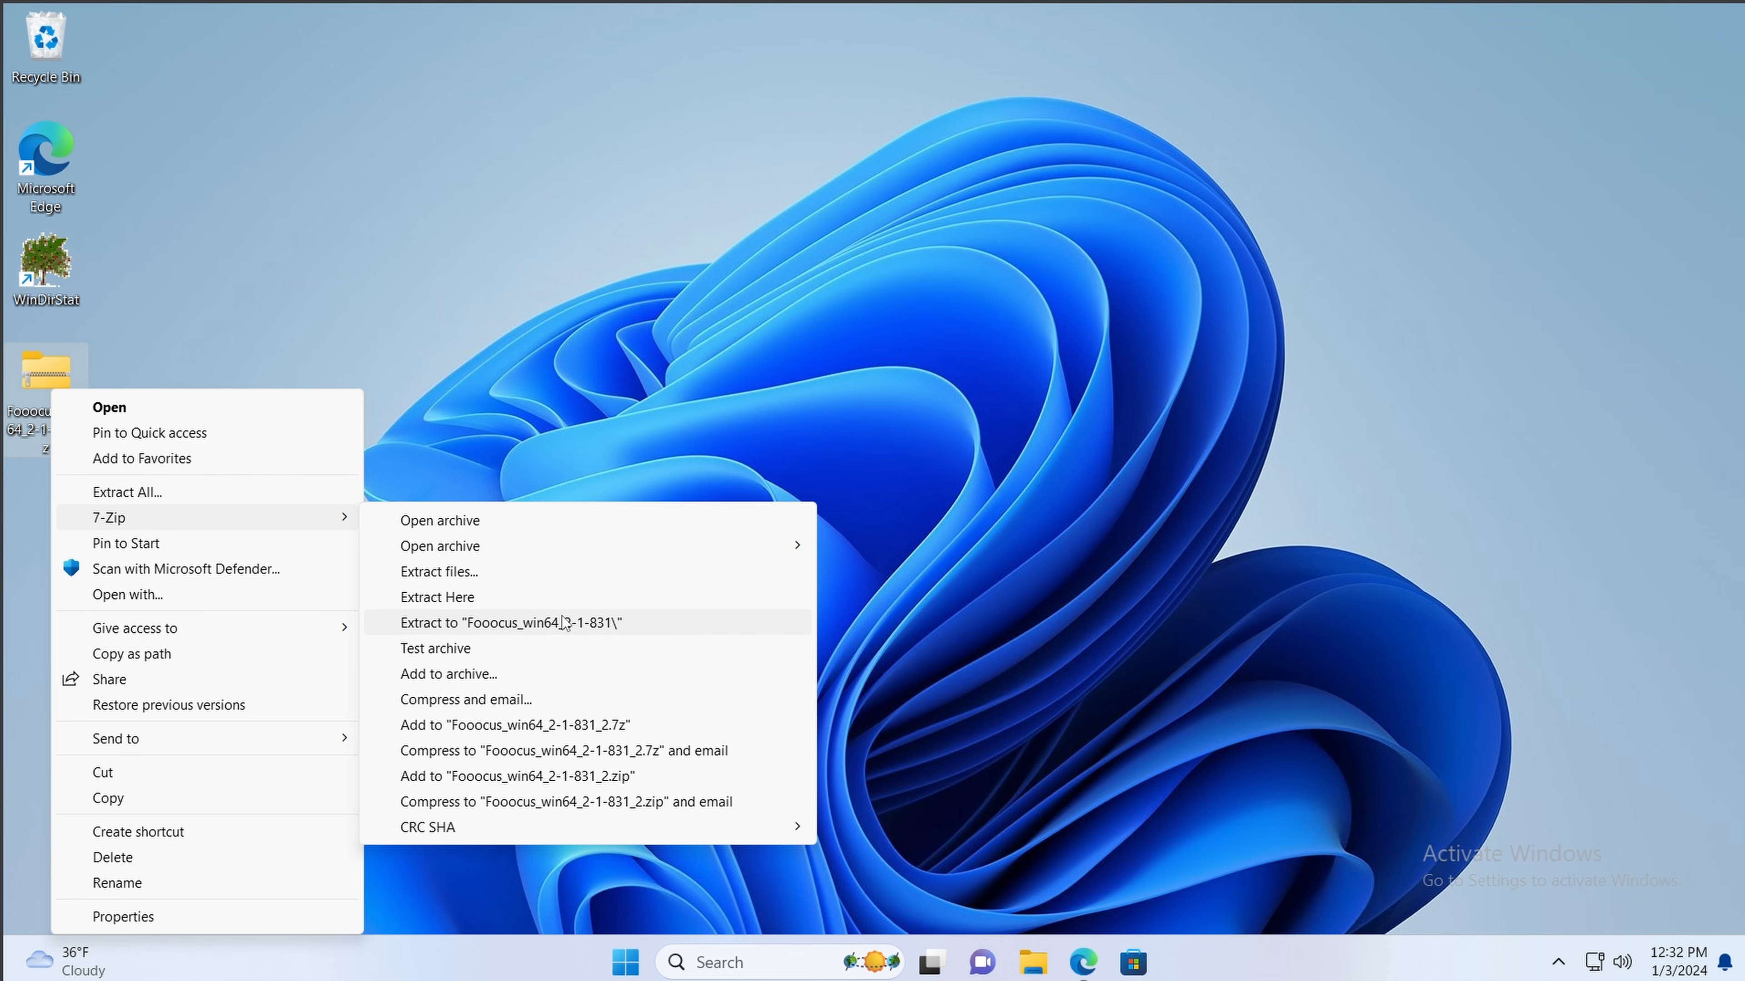
{"action": "left_click", "coordinate": [545, 625]}
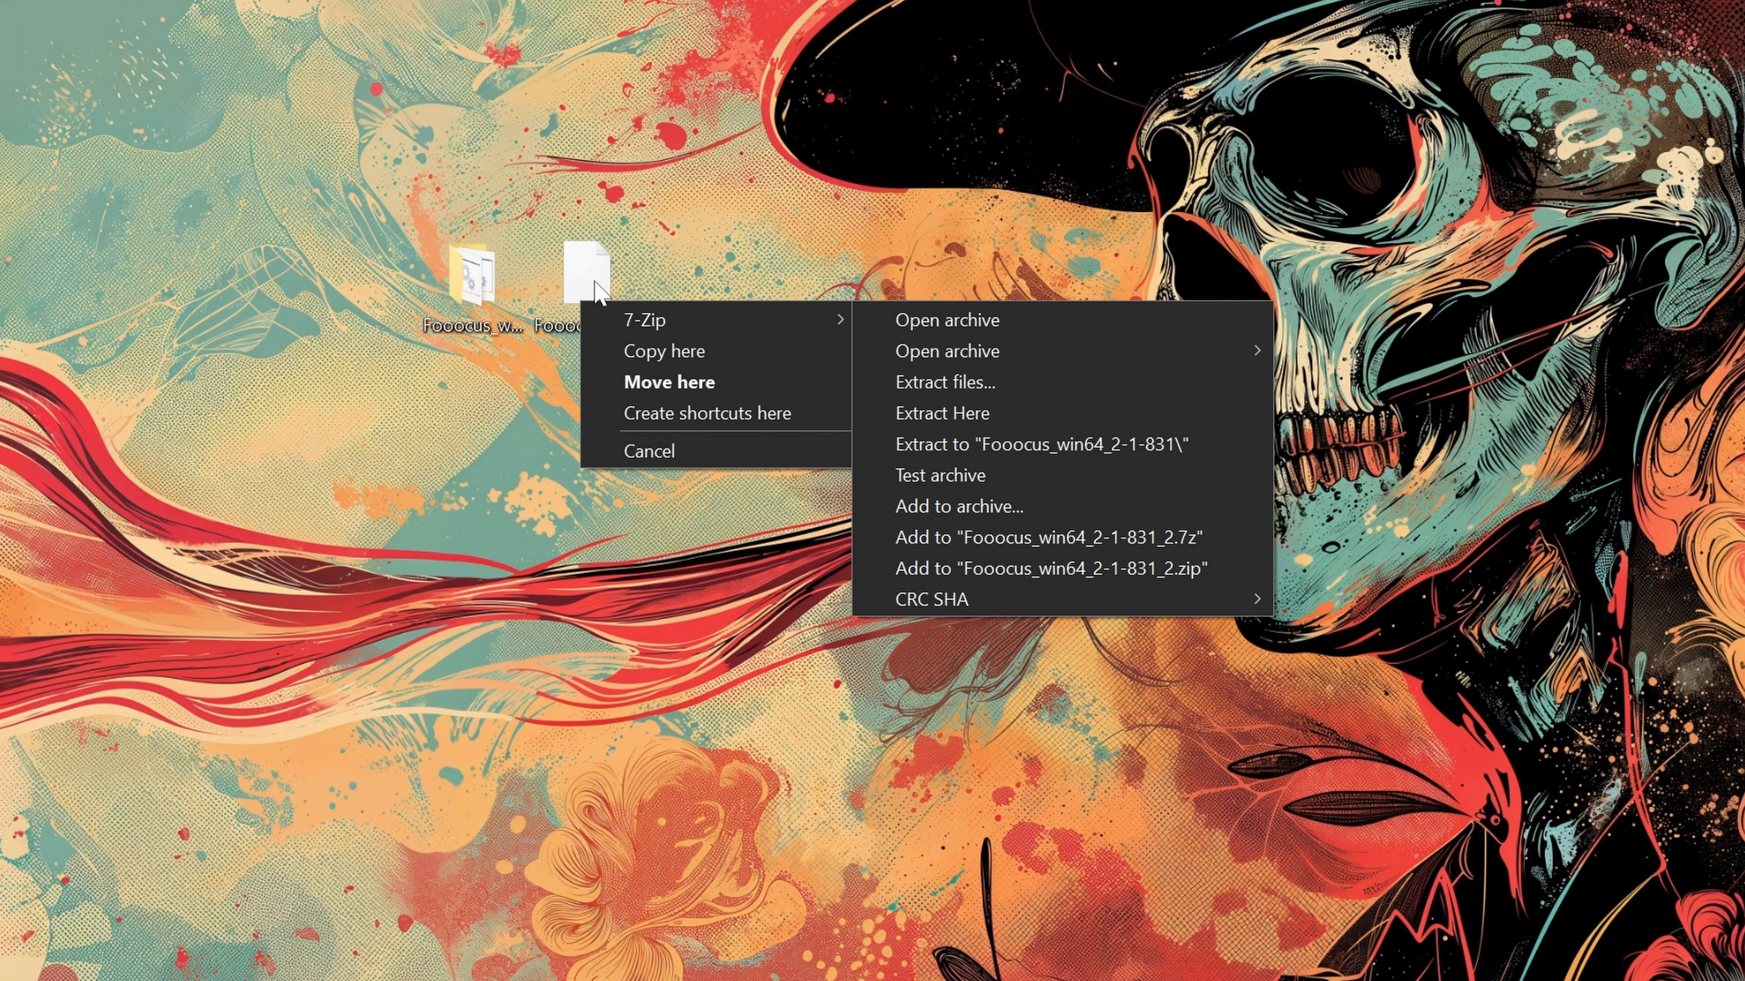
Step: Move the Fooocus archive onto the desktop and delete it, keeping the extracted folder
{"action": "left_click", "coordinate": [670, 382]}
{"action": "right_click", "coordinate": [591, 279]}
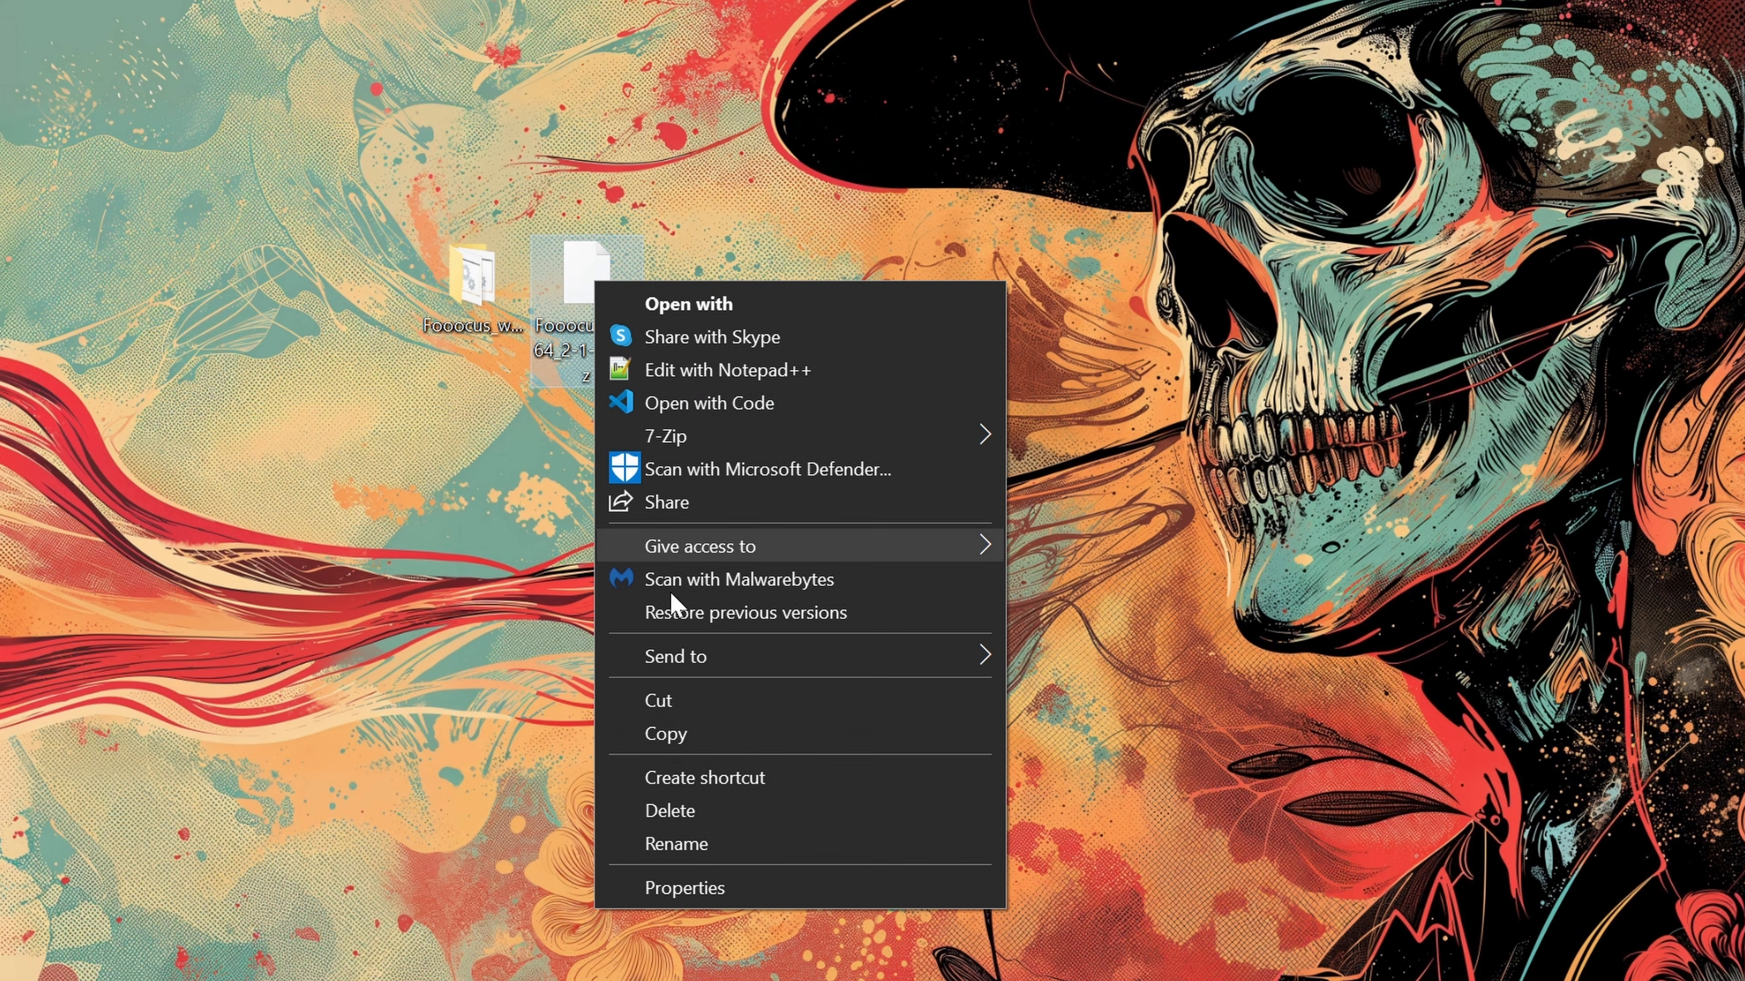
{"action": "left_click", "coordinate": [699, 820]}
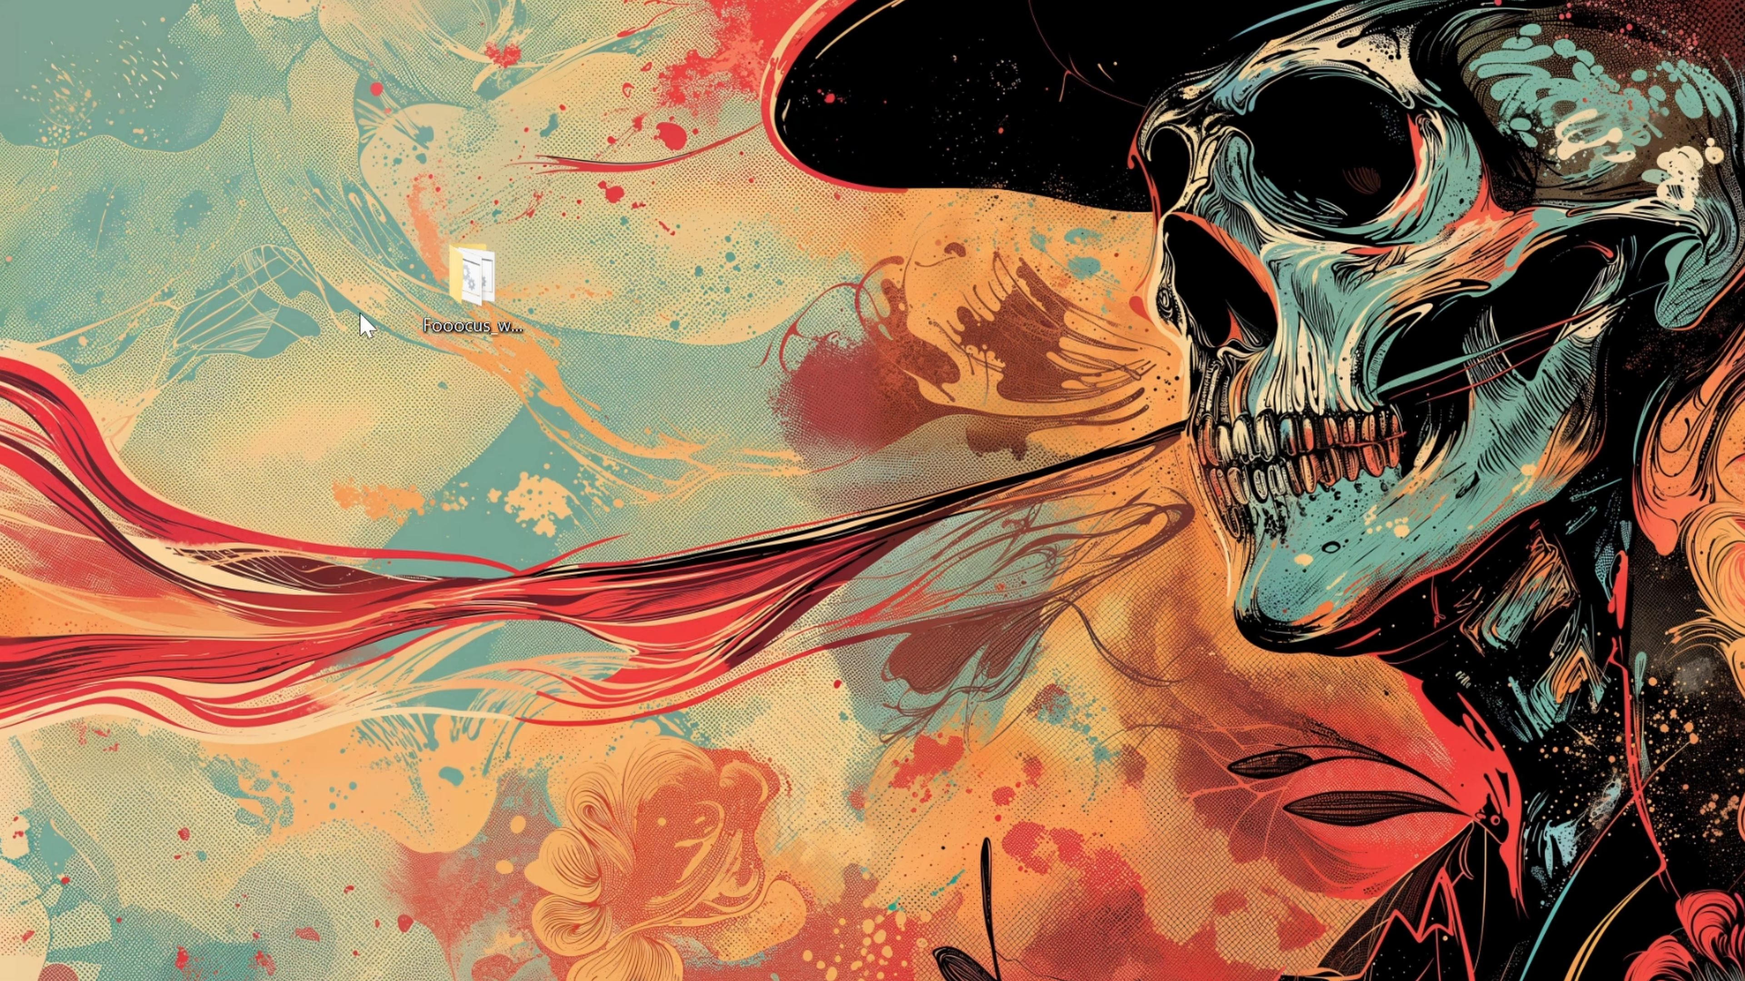
Step: Open the extracted Fooocus_win64_2-1-831 folder and launch run.bat
{"action": "left_click", "coordinate": [454, 312]}
{"action": "double_click", "coordinate": [454, 313]}
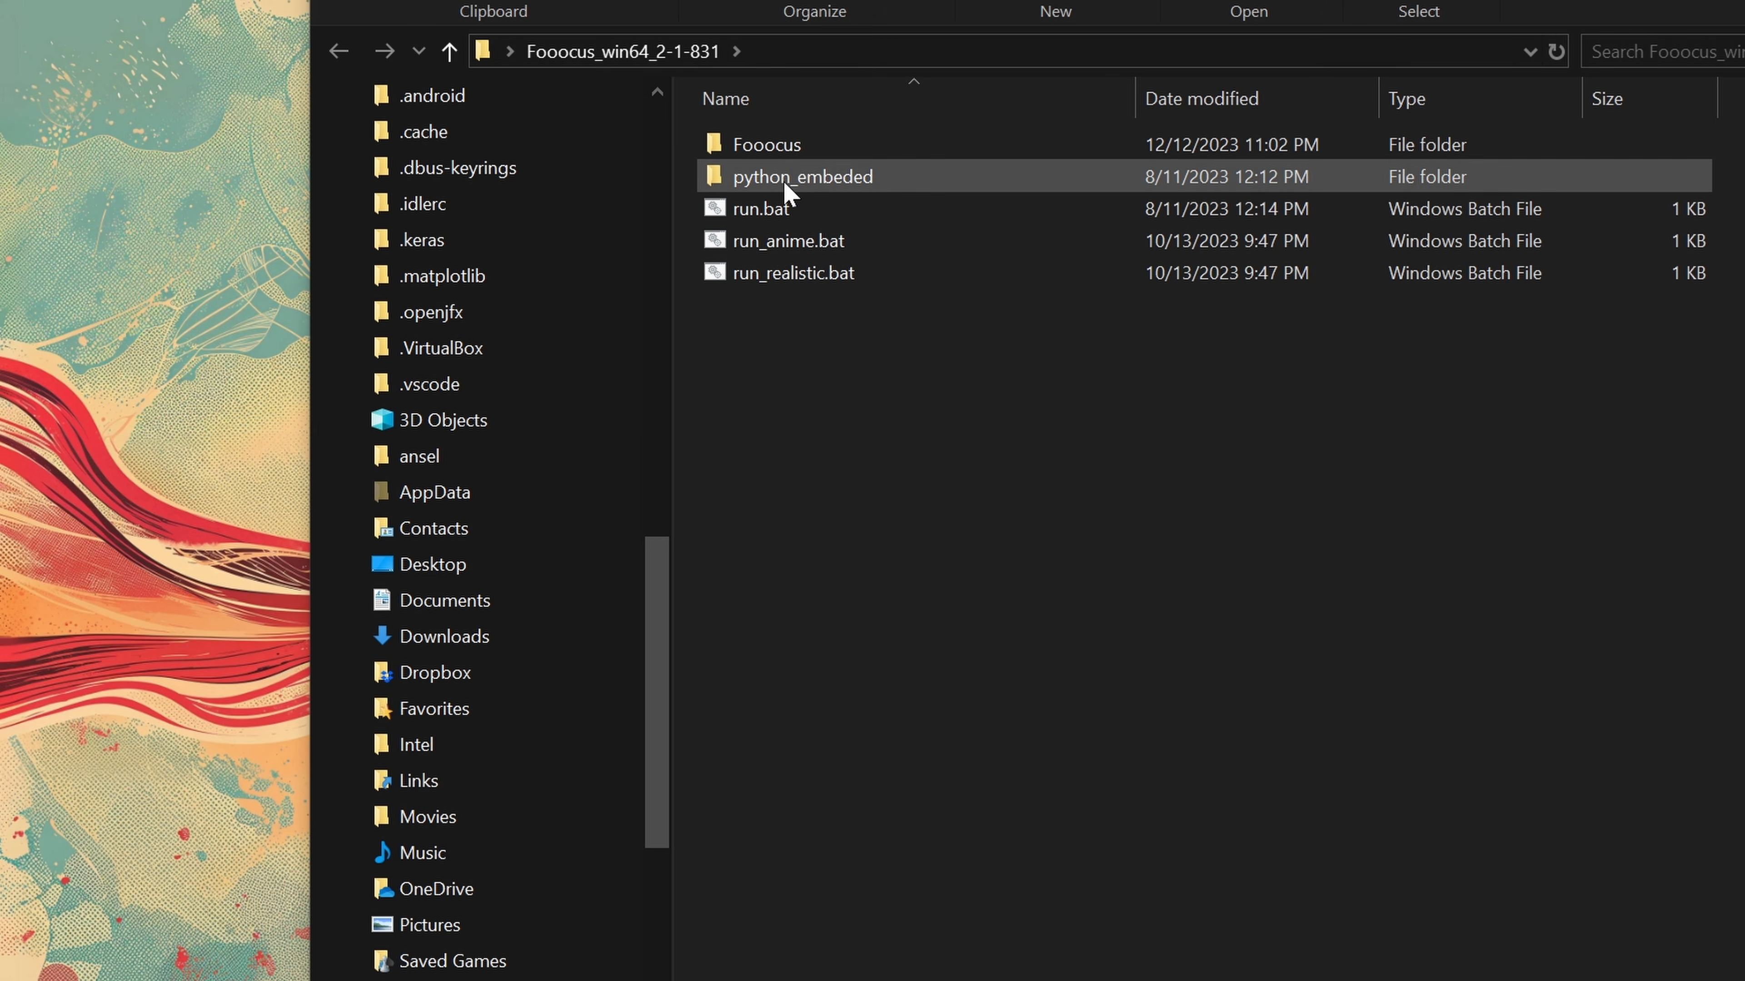
{"action": "double_click", "coordinate": [782, 209]}
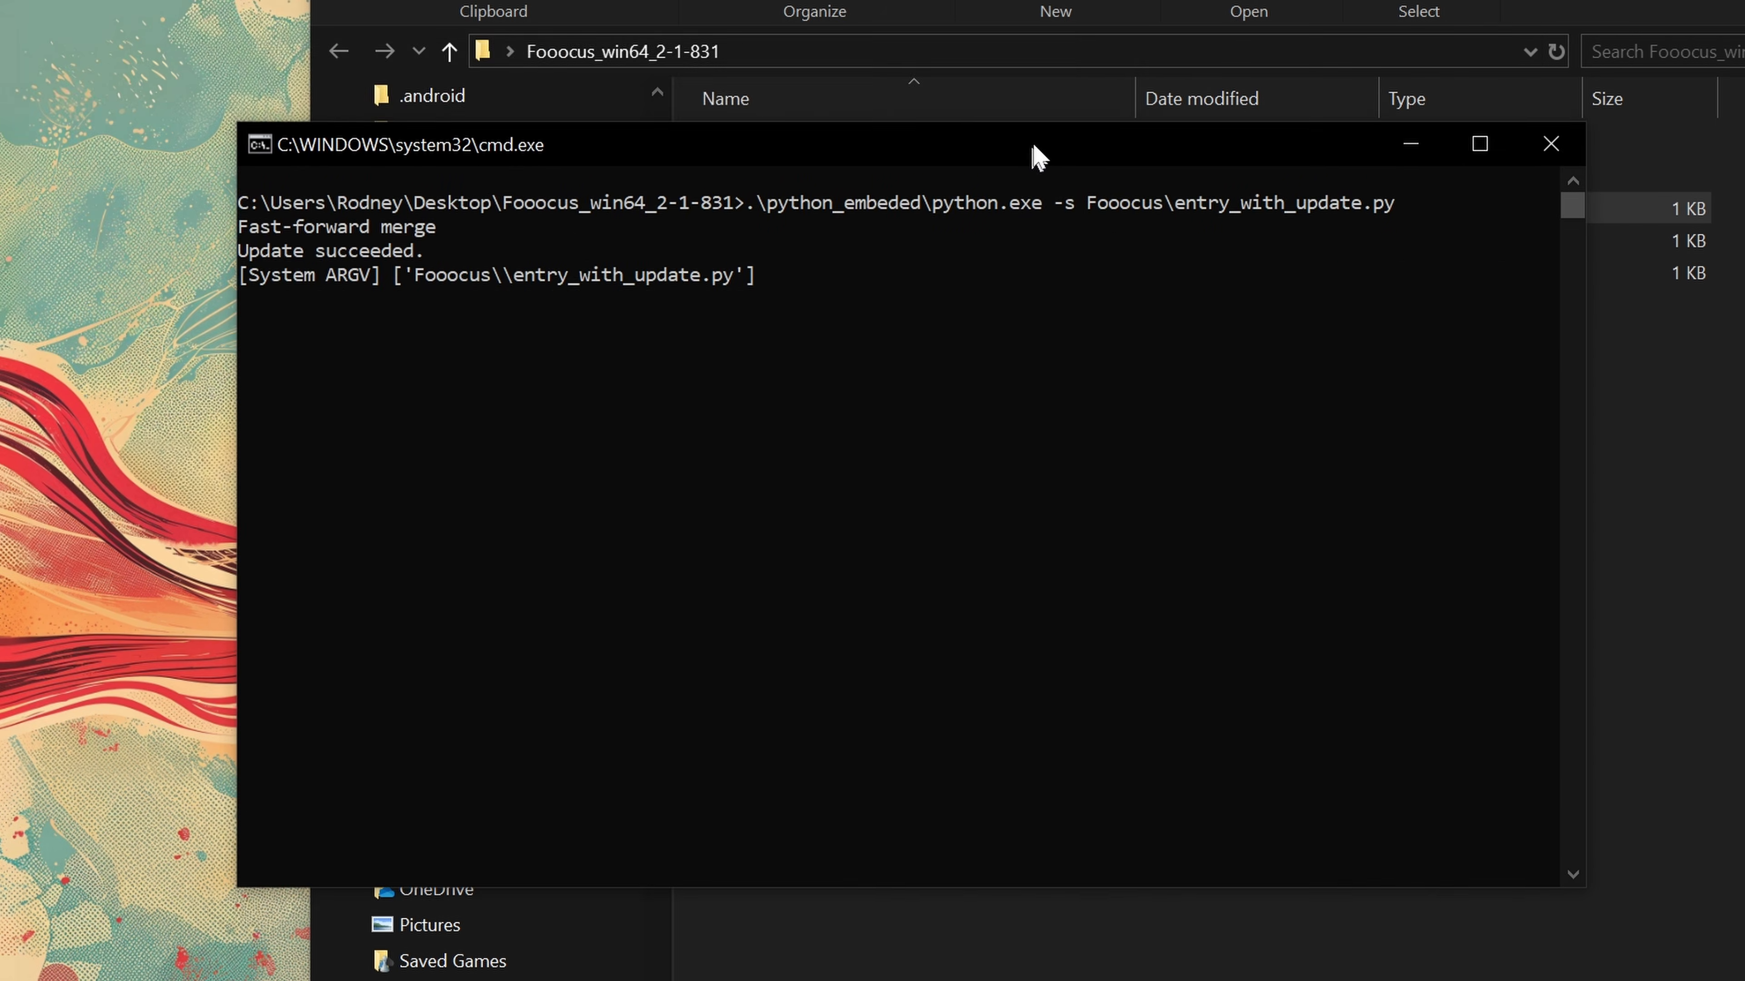
{"action": "left_click_drag", "start_coordinate": [1033, 148], "coordinate": [1050, 69]}
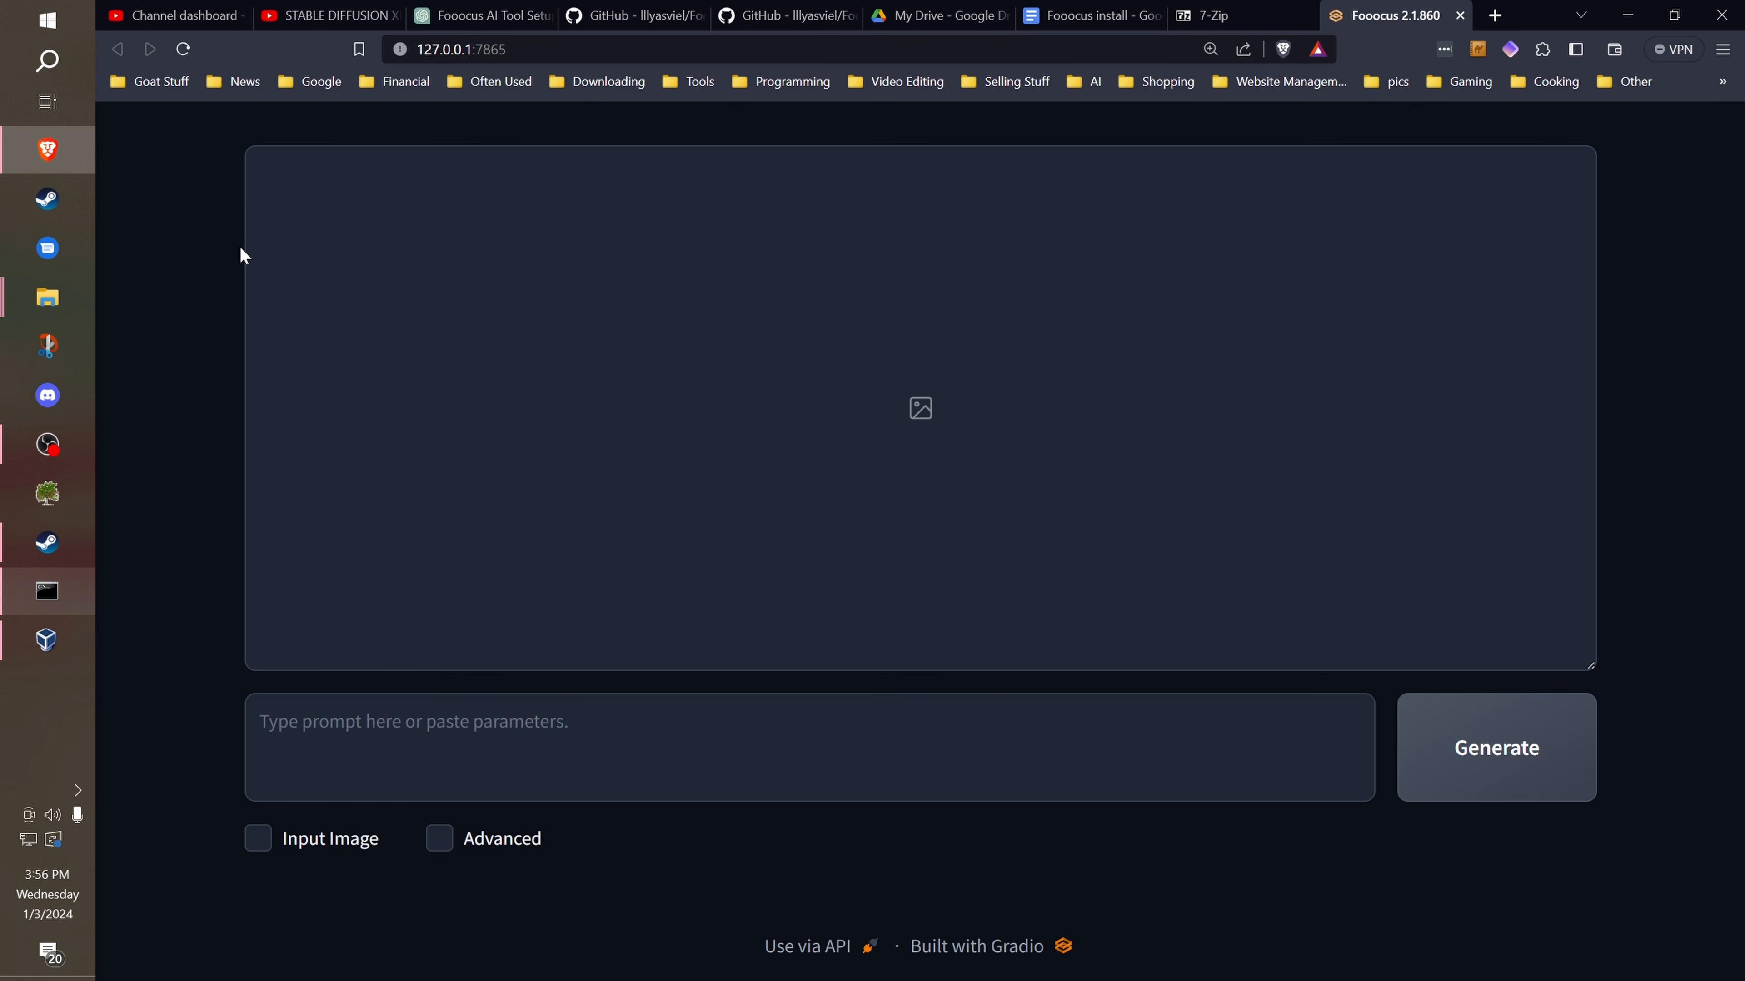
{"action": "left_click", "coordinate": [47, 592]}
{"action": "left_click", "coordinate": [48, 592]}
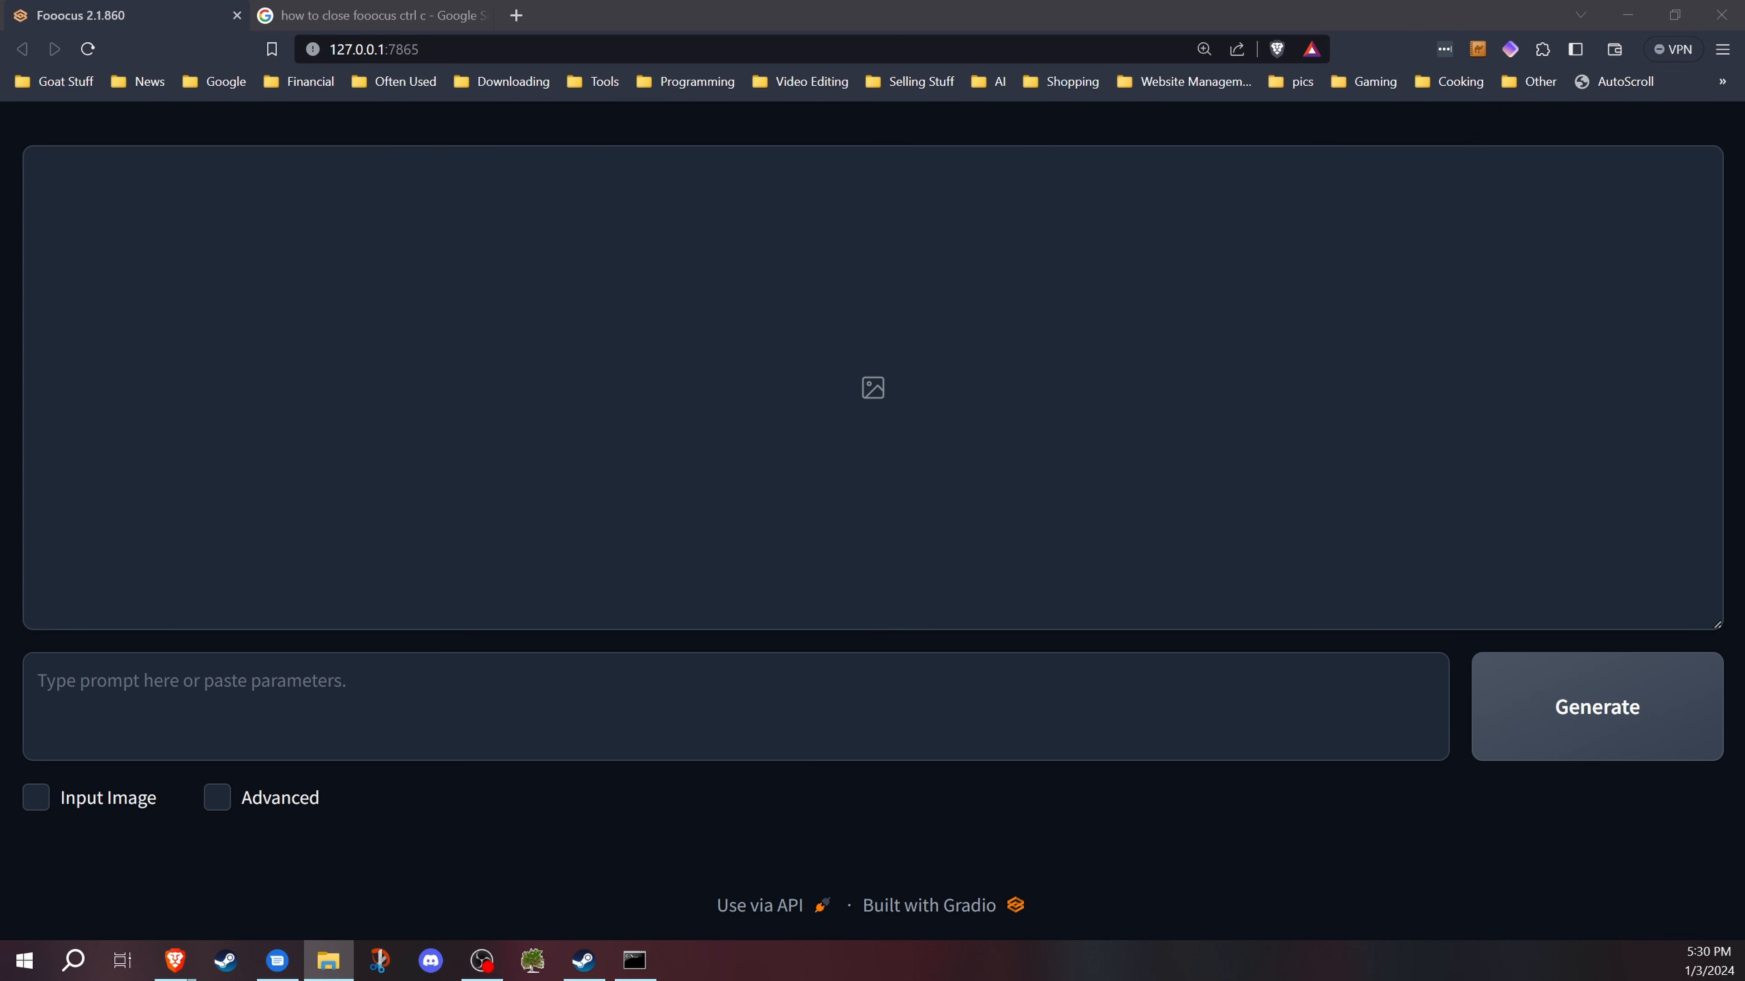
Step: Bring up the Fooocus_win64_2-1-831 folder and examine its run.bat, run_anime.bat and run_realistic.bat launchers
{"action": "left_click", "coordinate": [328, 960]}
{"action": "left_click_drag", "start_coordinate": [491, 88], "coordinate": [538, 43]}
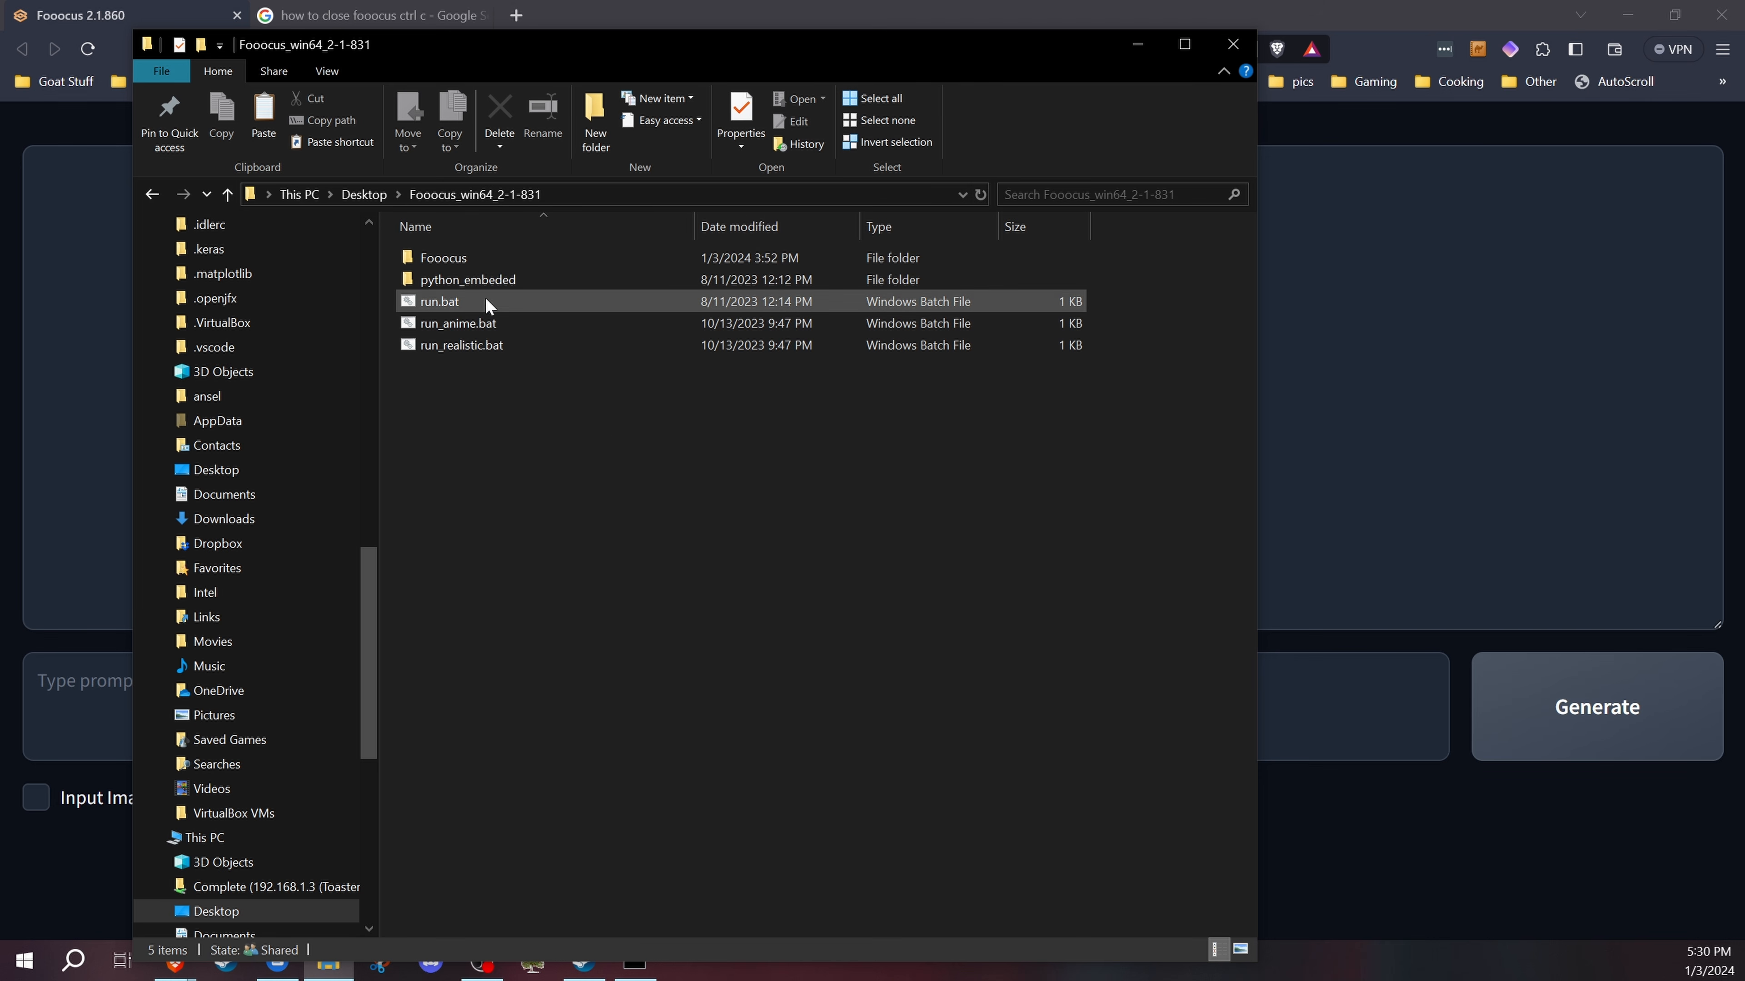
{"action": "left_click", "coordinate": [485, 346]}
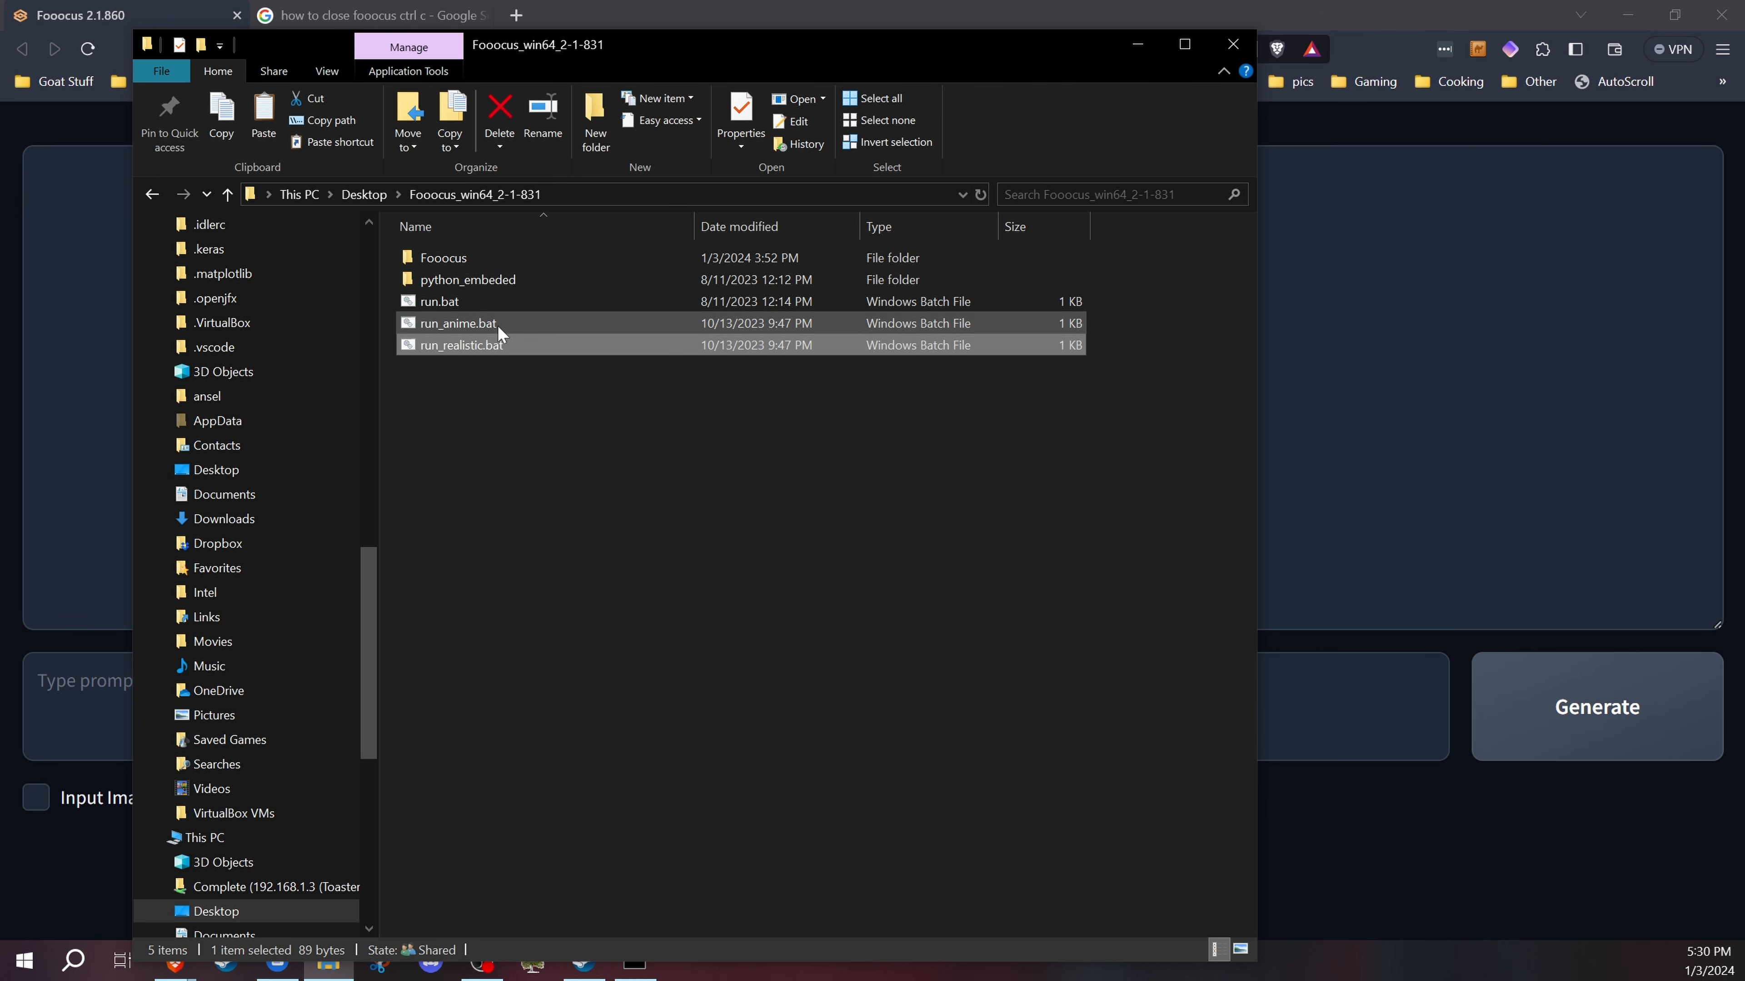
{"action": "left_click", "coordinate": [464, 300]}
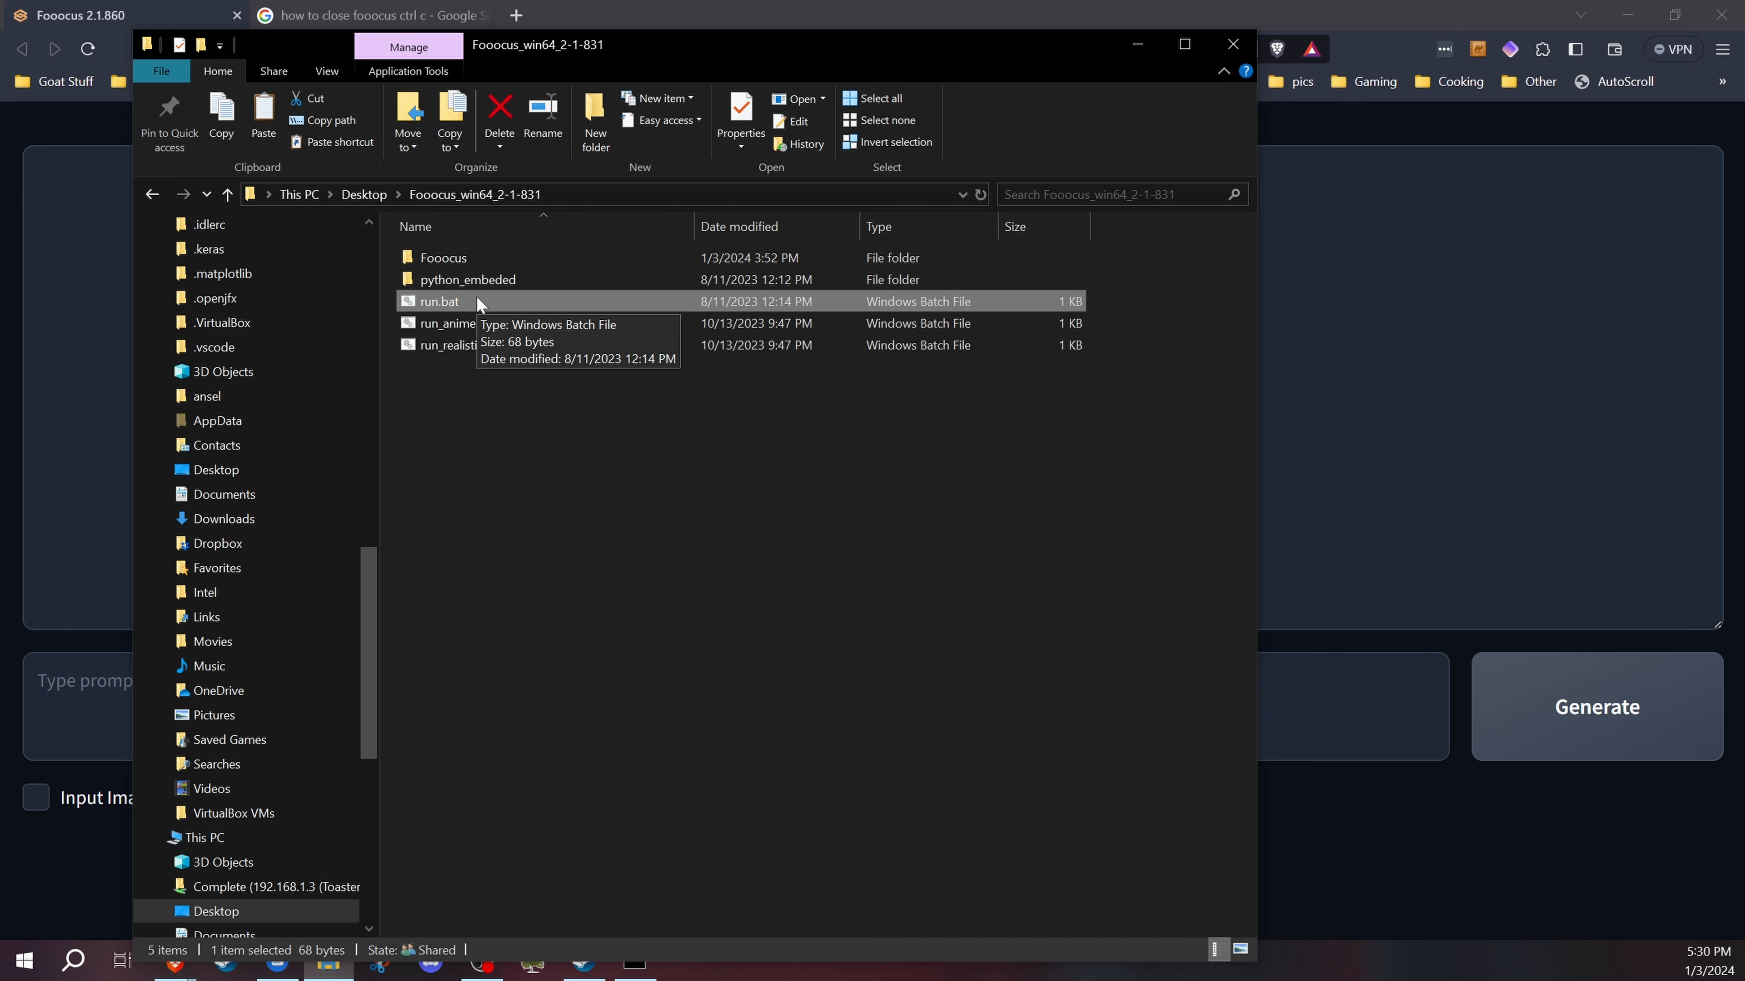
{"action": "left_click", "coordinate": [472, 325]}
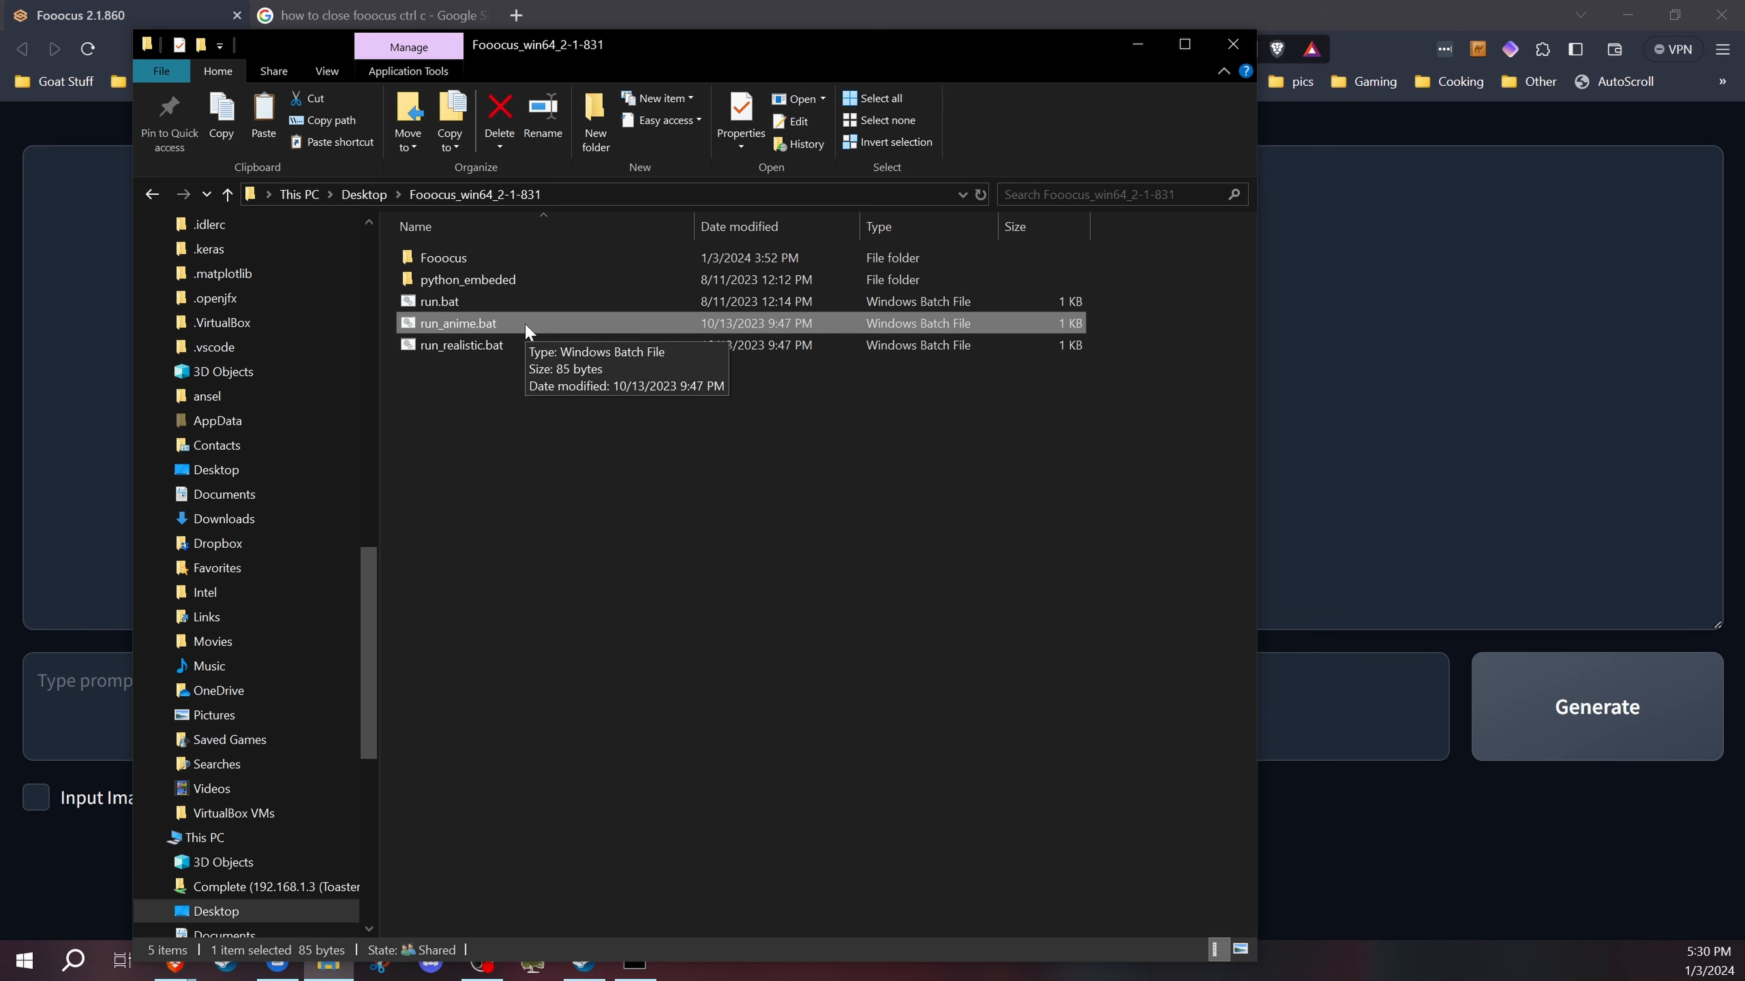
{"action": "left_click", "coordinate": [518, 346]}
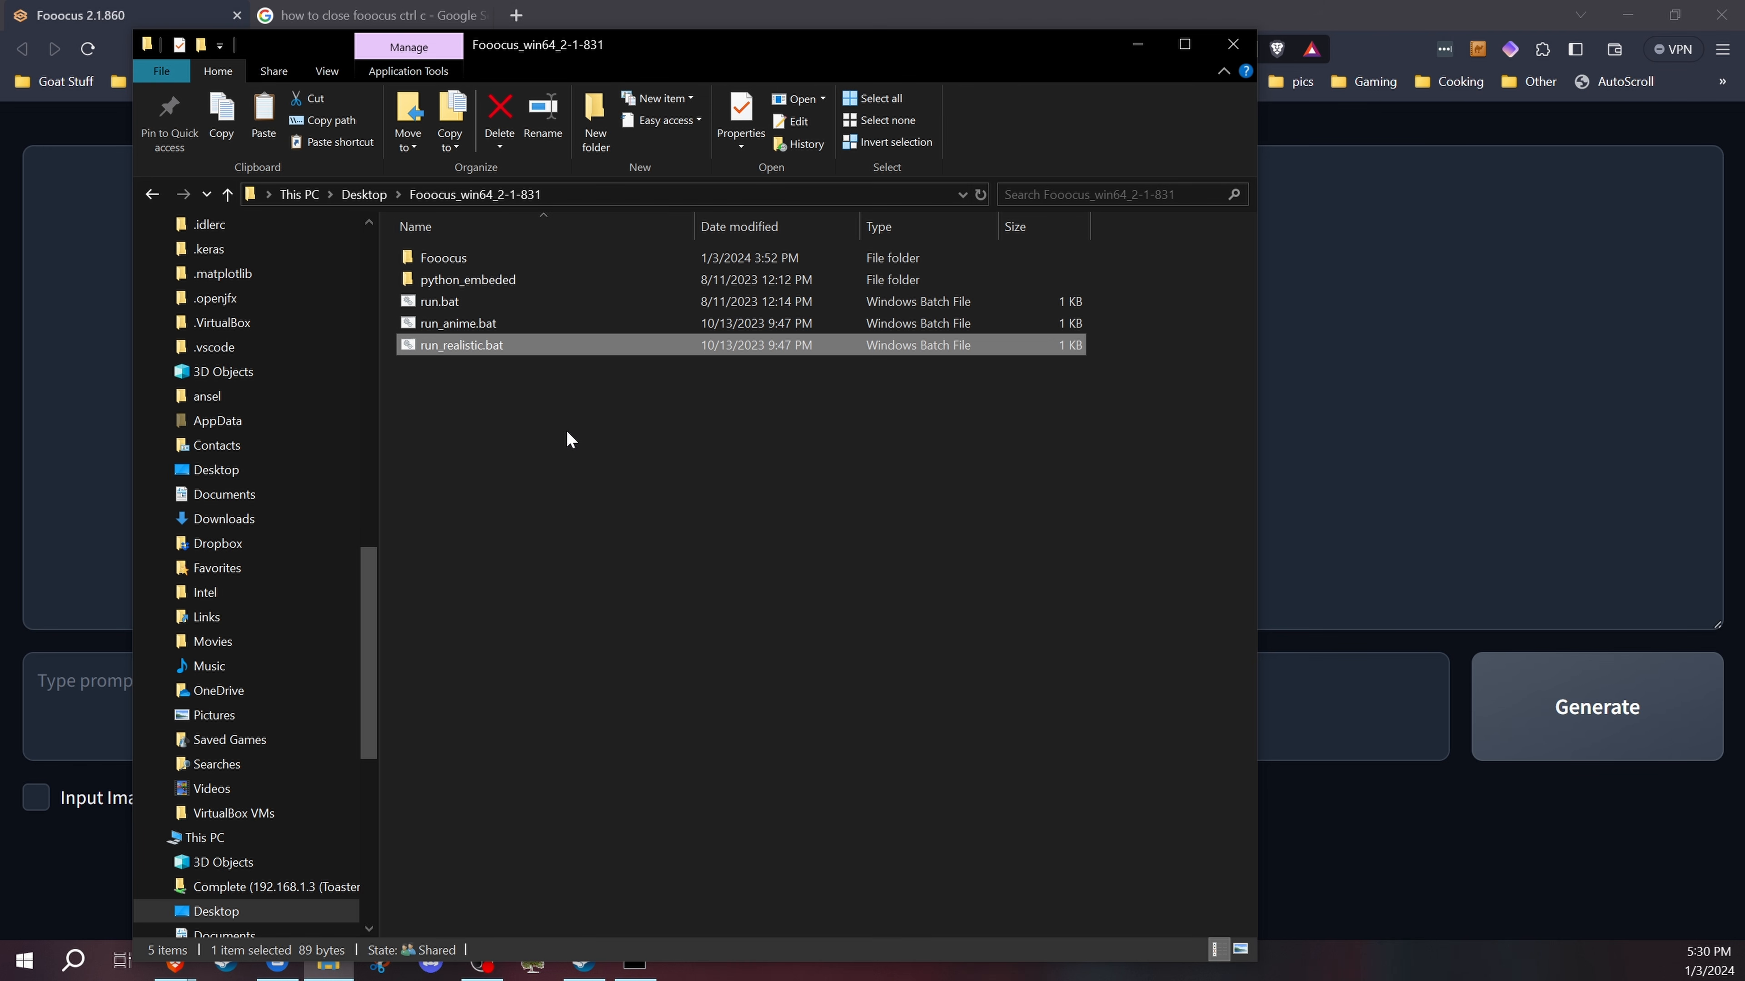
{"action": "left_click", "coordinate": [566, 425]}
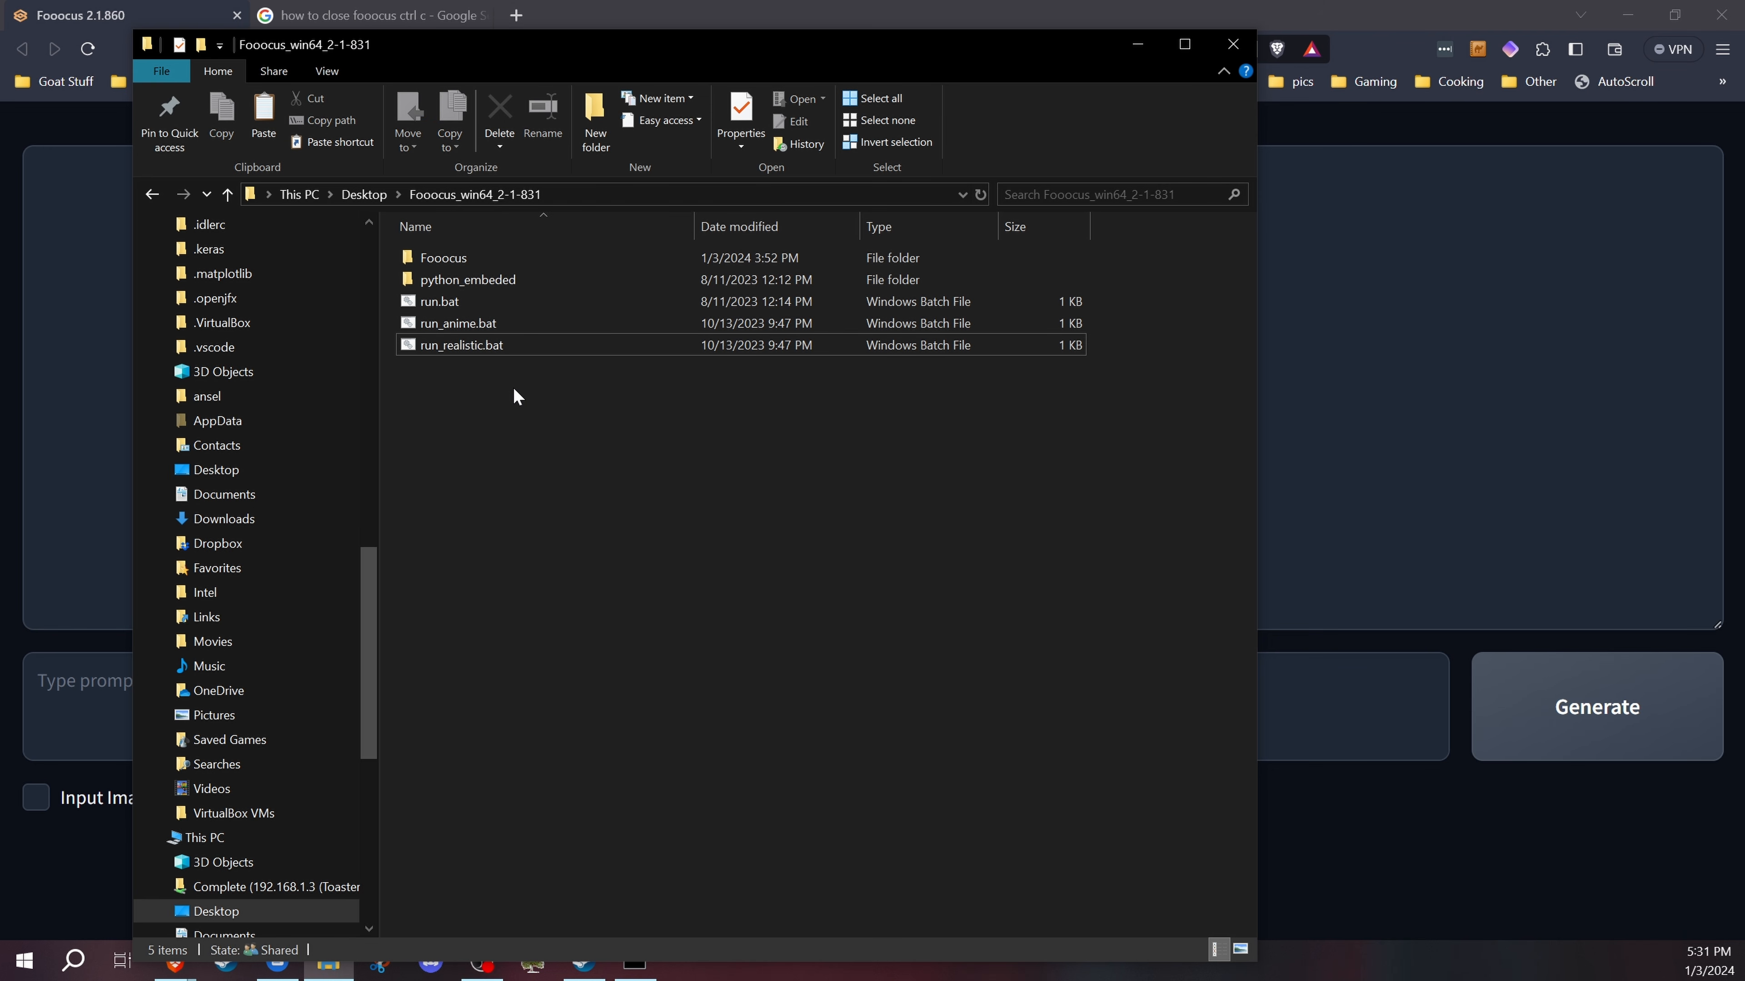
Step: Open the Fooocus subfolder and then its outputs folder
{"action": "double_click", "coordinate": [458, 255]}
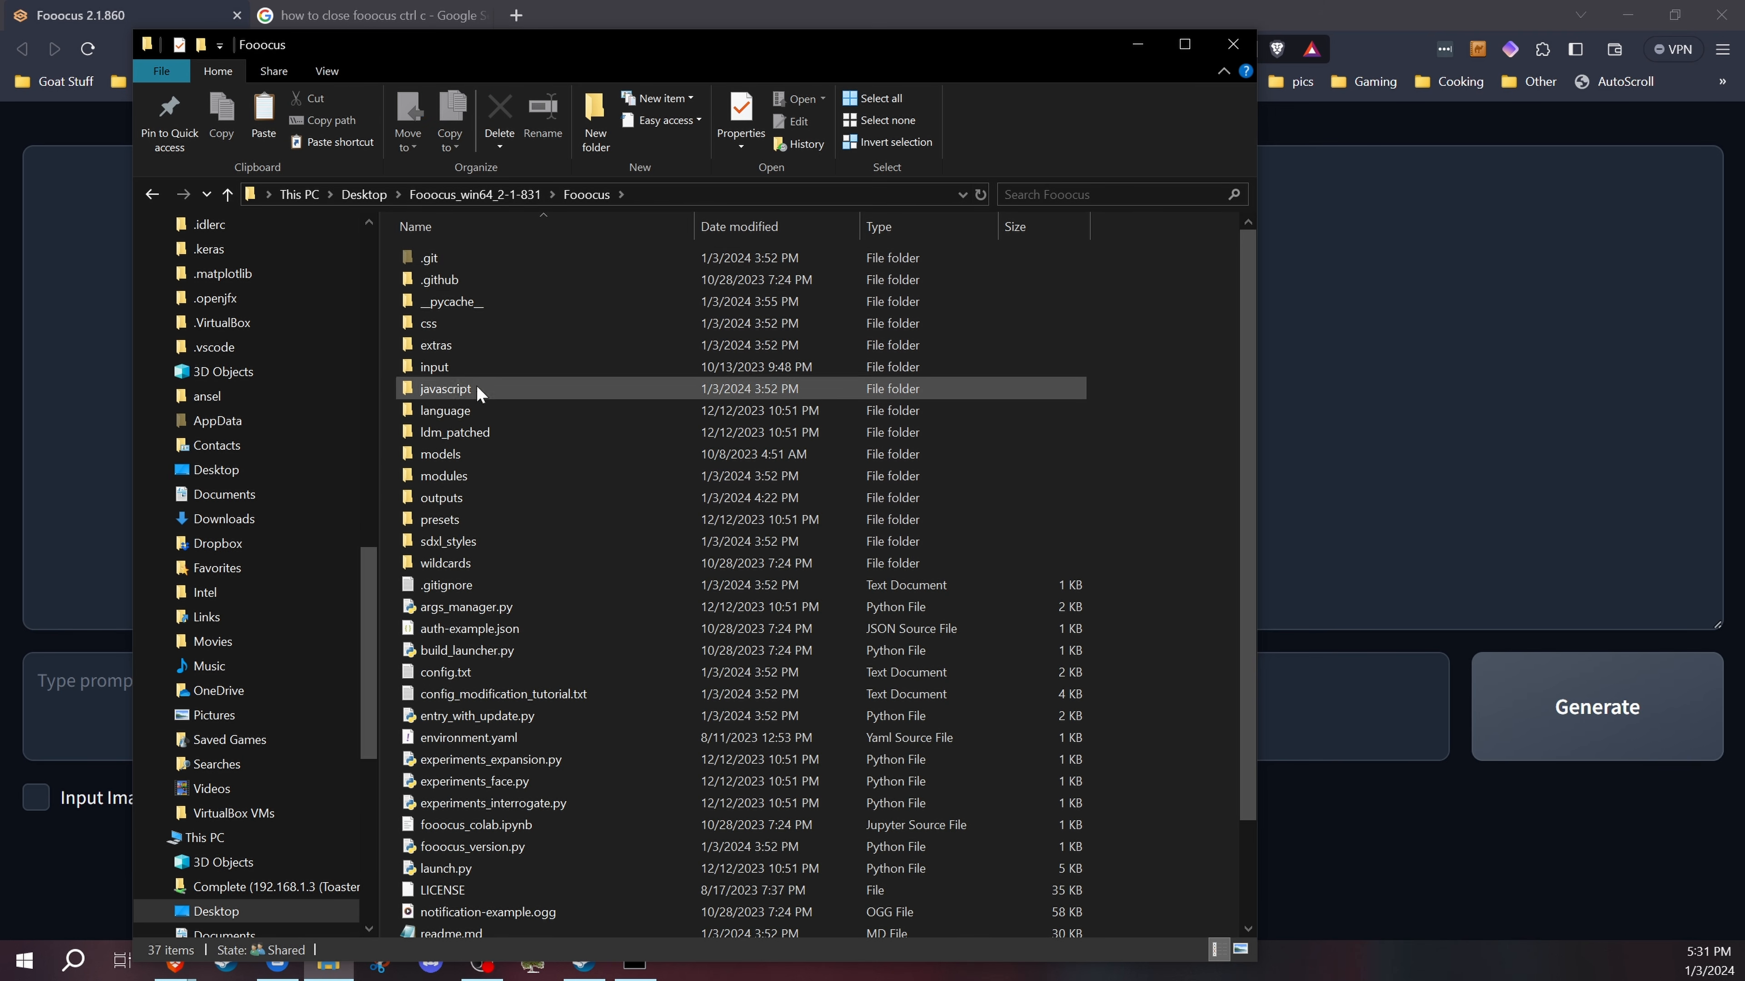
{"action": "double_click", "coordinate": [495, 495]}
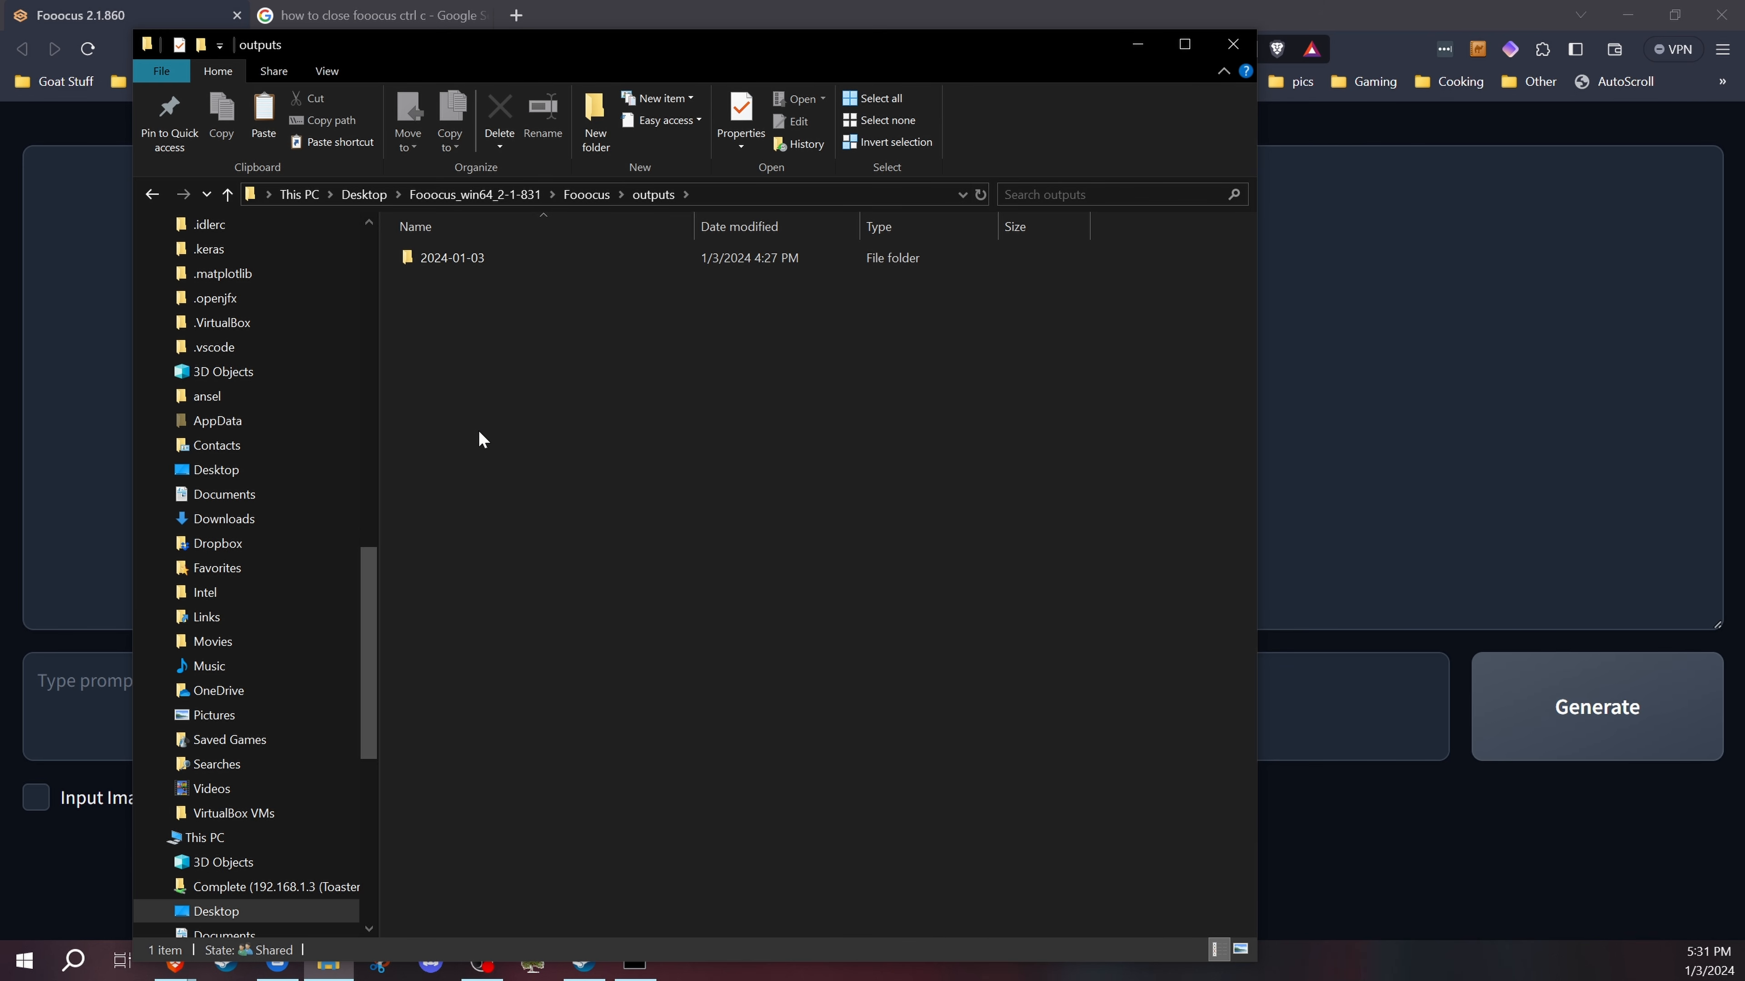
Step: Open the 2024-01-03 output folder, inspect its generated images, and open log.html in the browser
{"action": "double_click", "coordinate": [464, 257]}
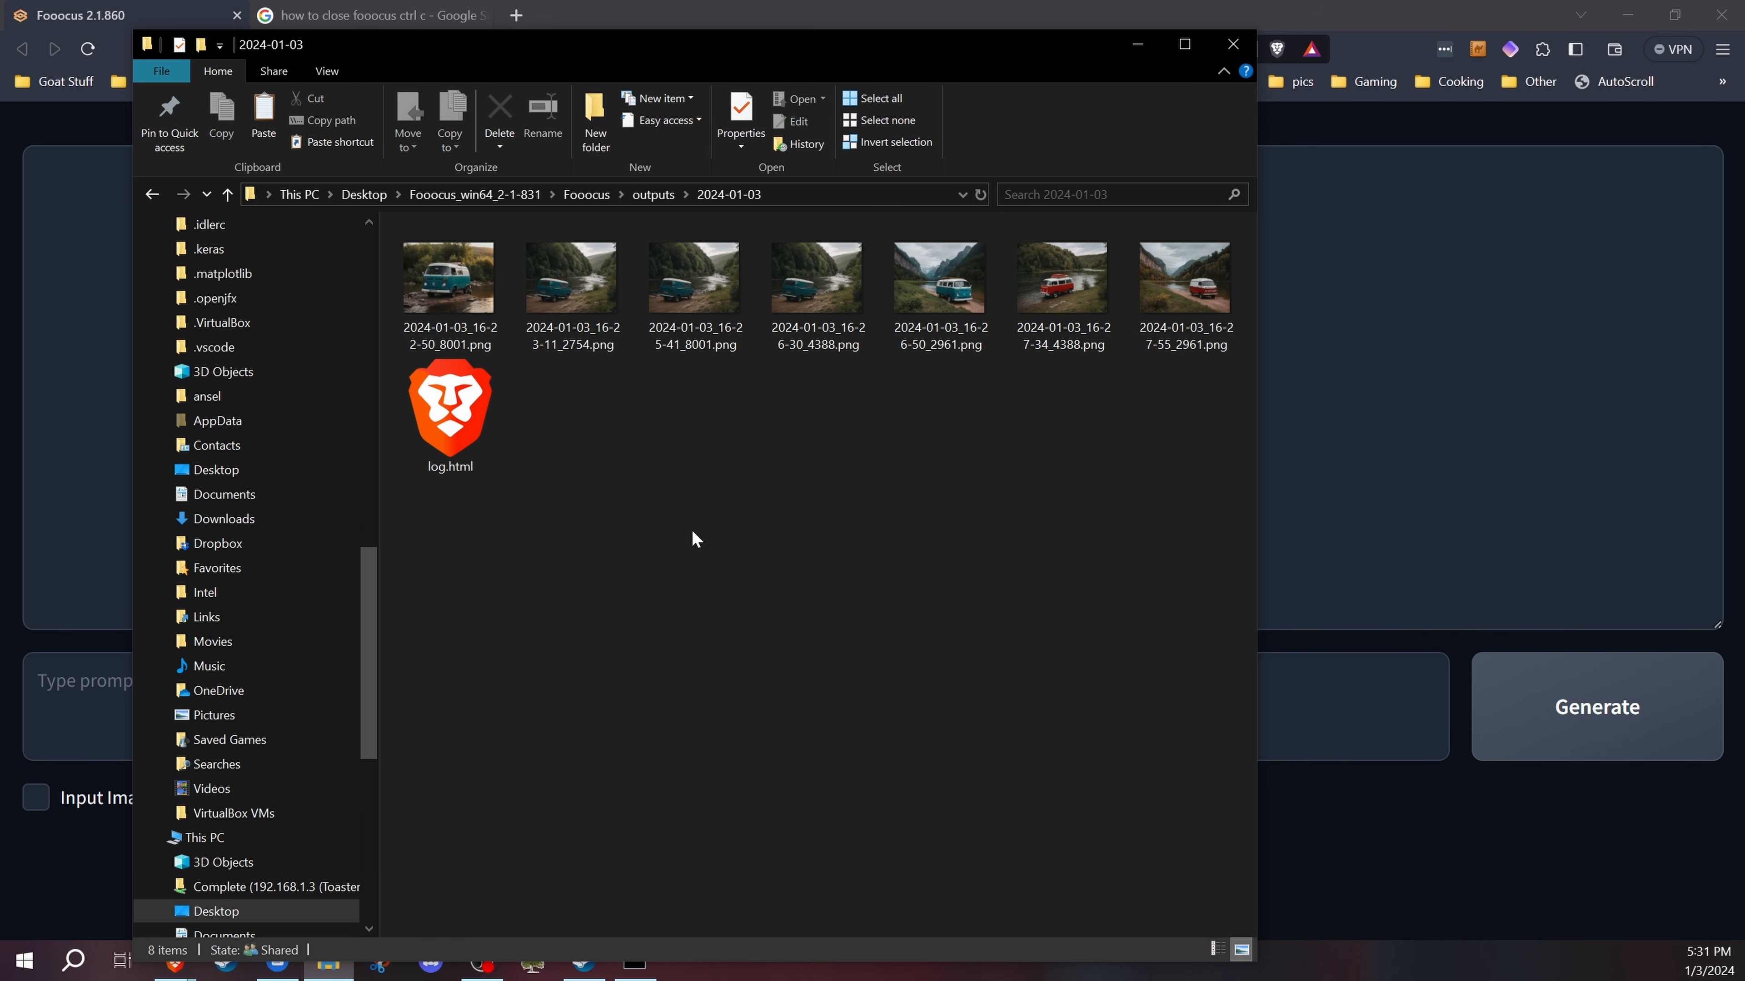
{"action": "left_click", "coordinate": [454, 419]}
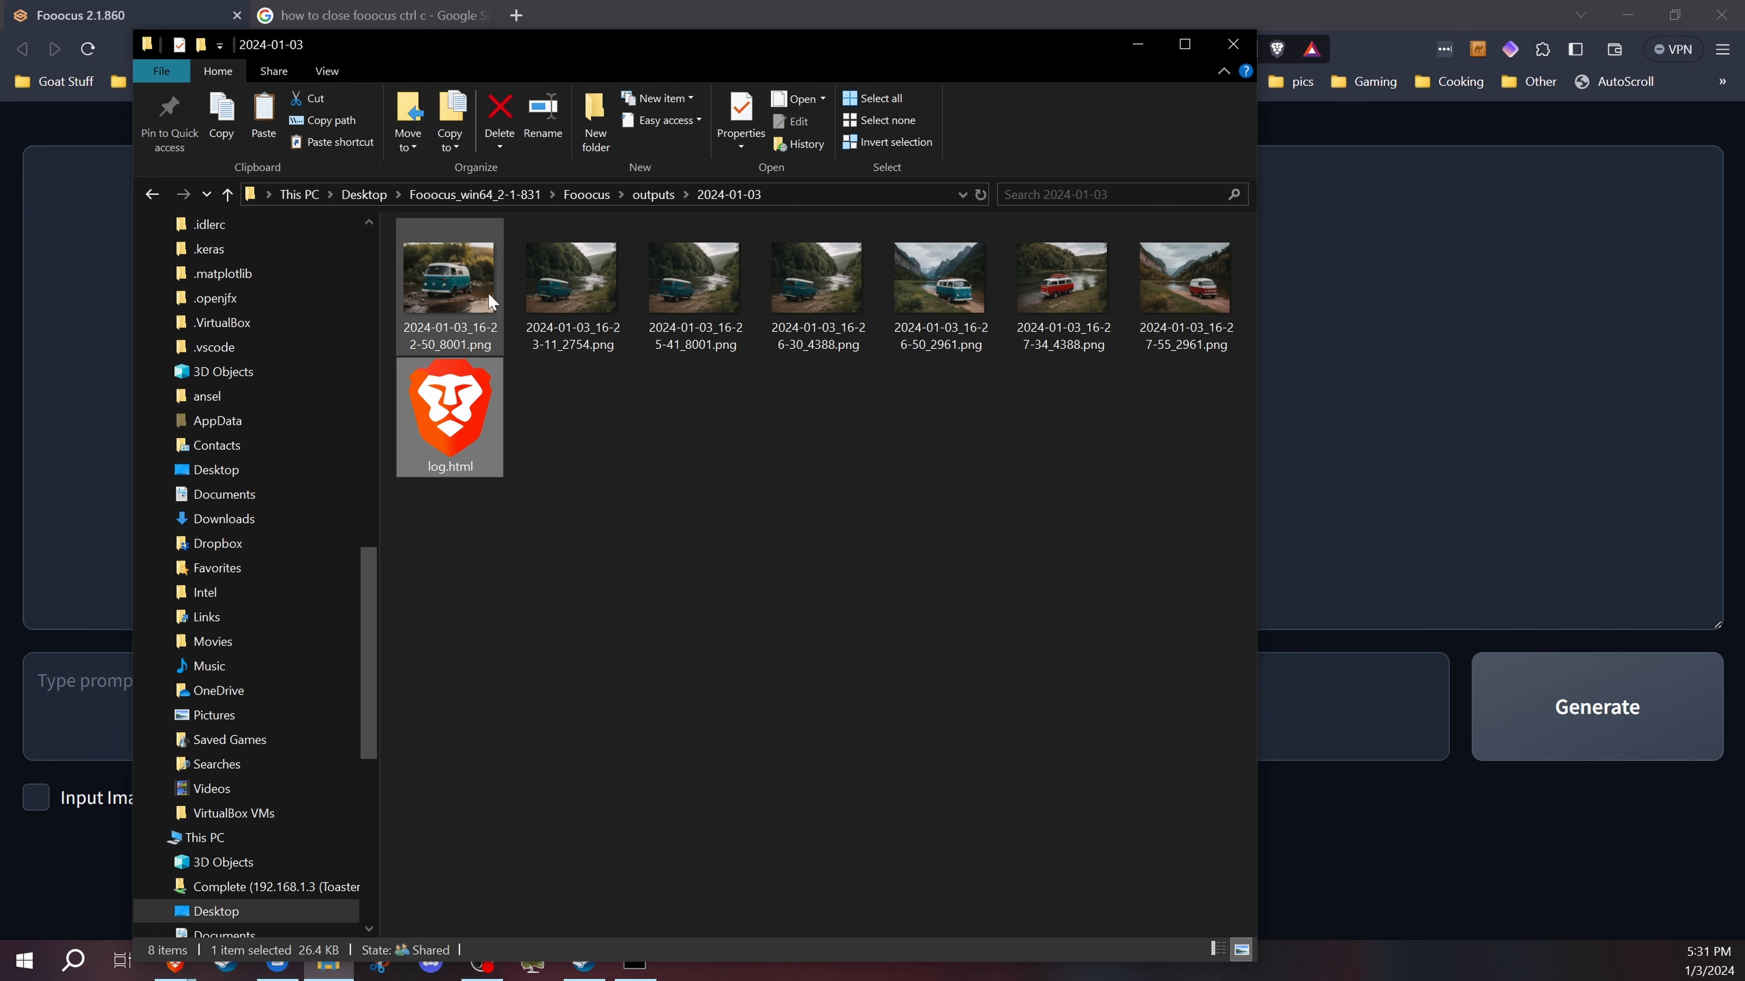
{"action": "left_click", "coordinate": [580, 282]}
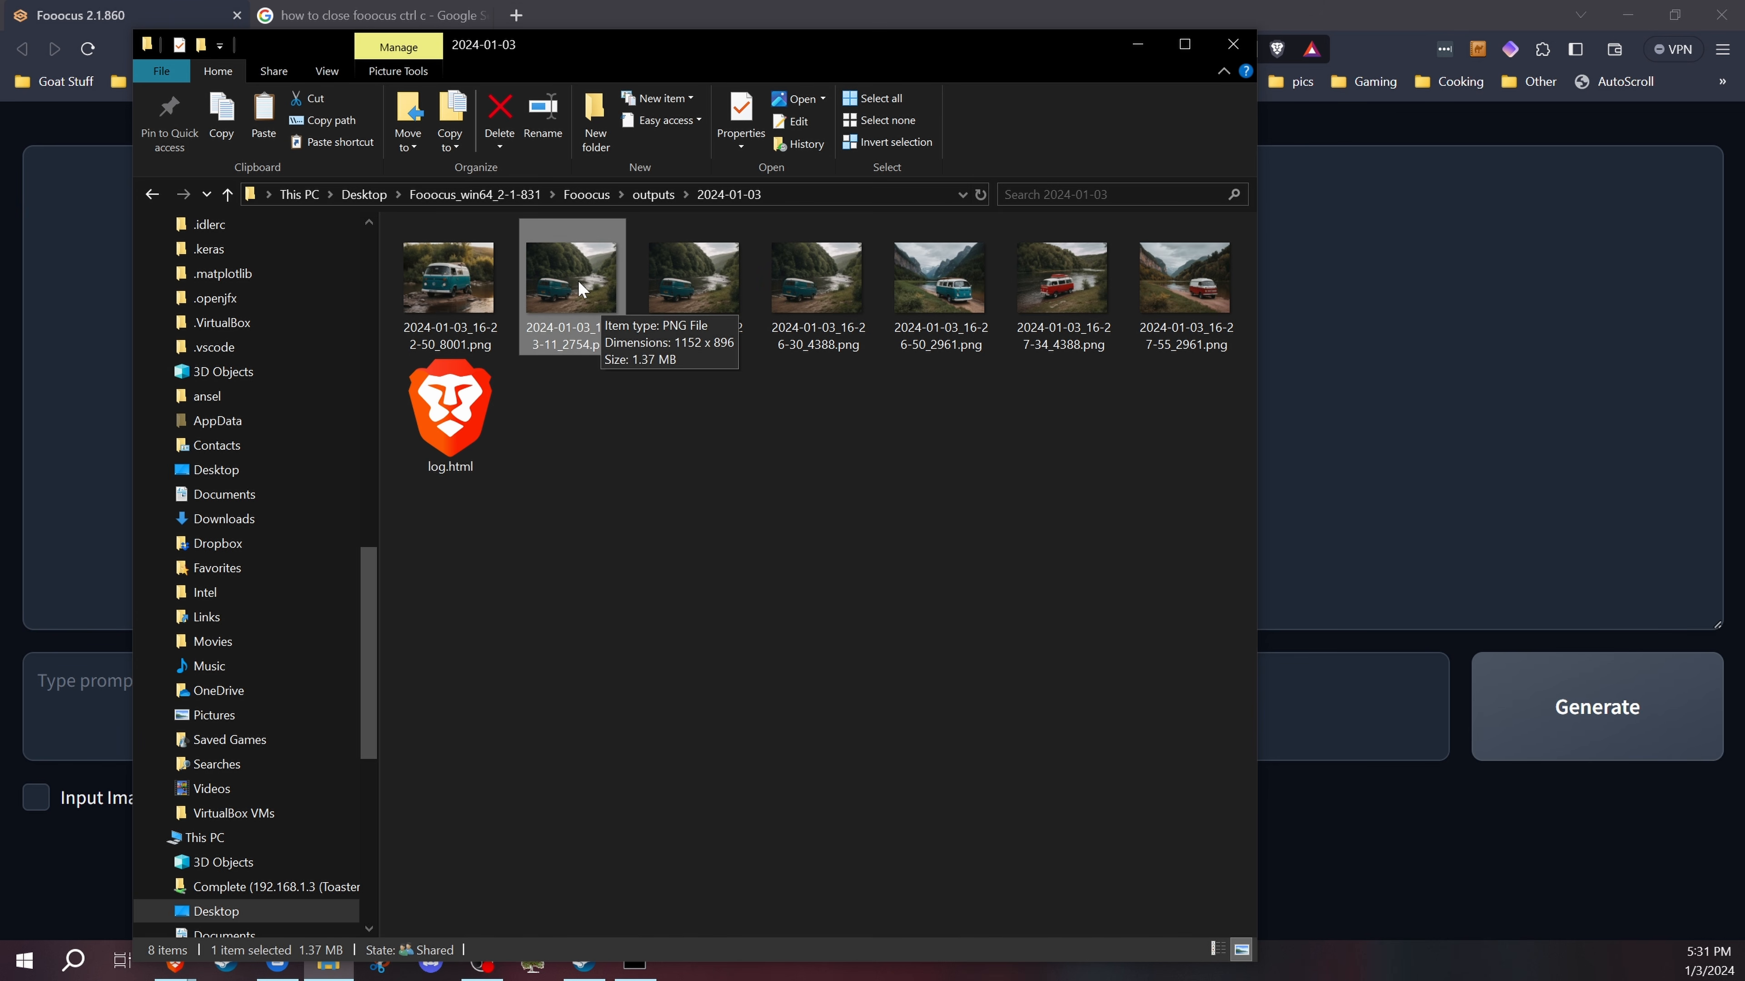
{"action": "left_click", "coordinate": [603, 488]}
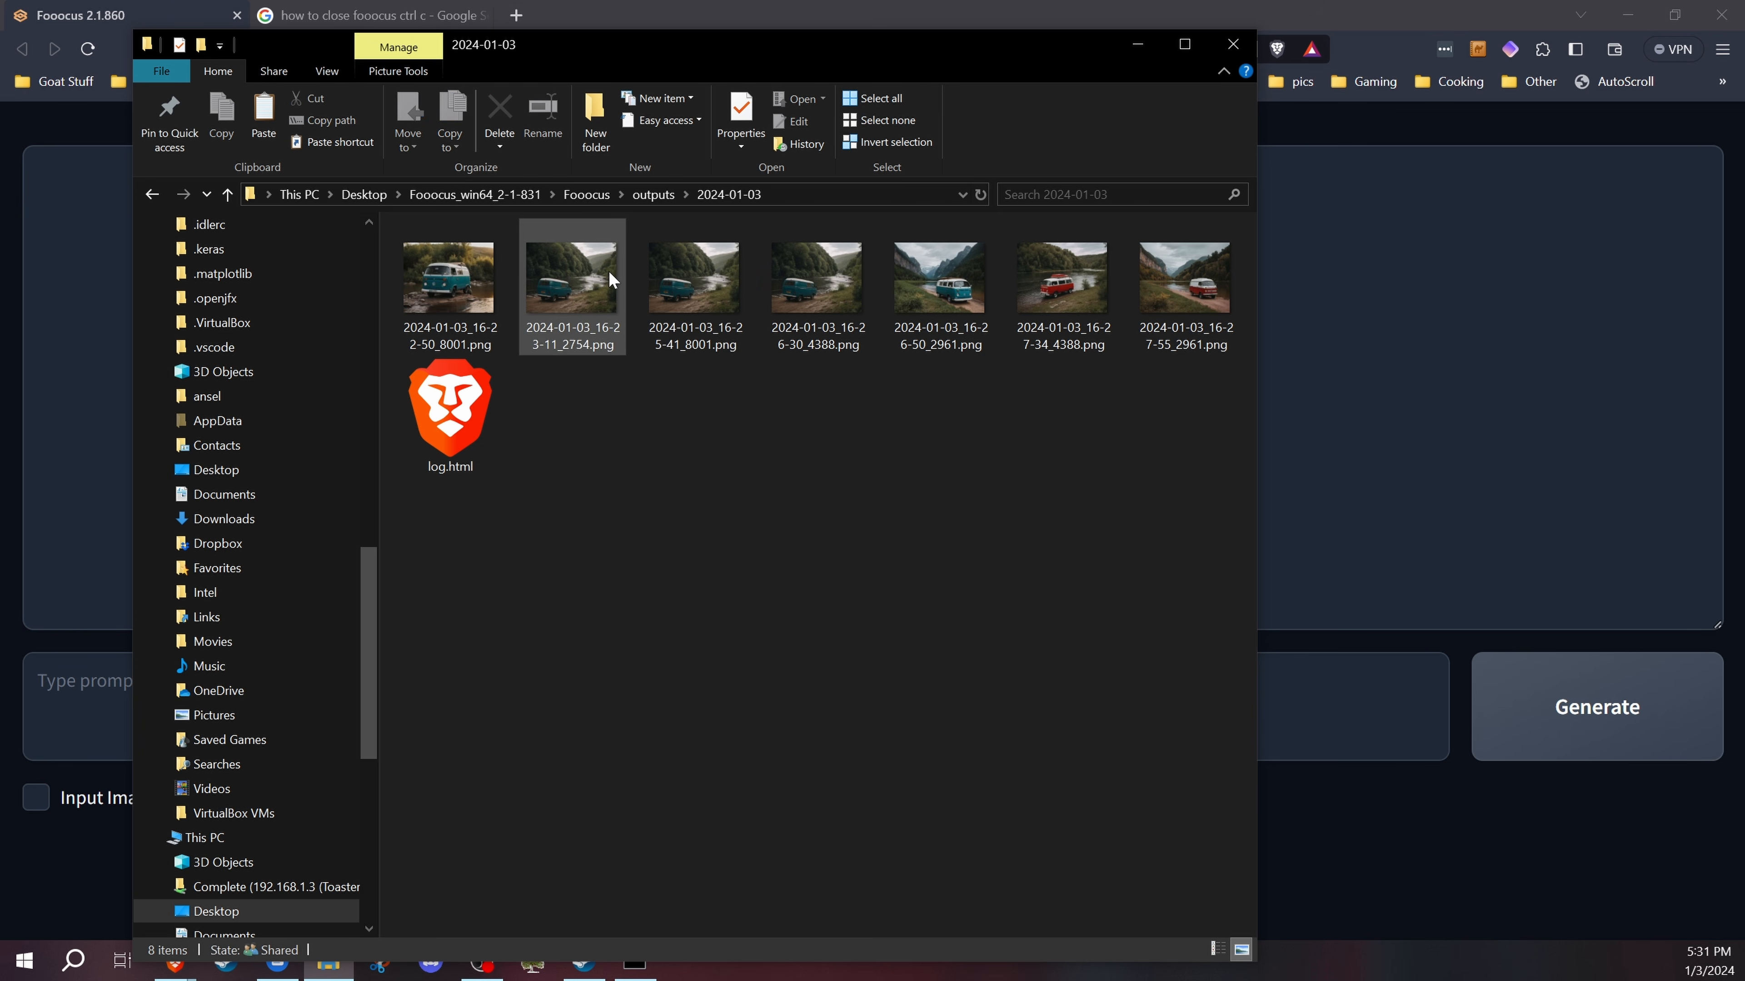
{"action": "left_click", "coordinate": [442, 406]}
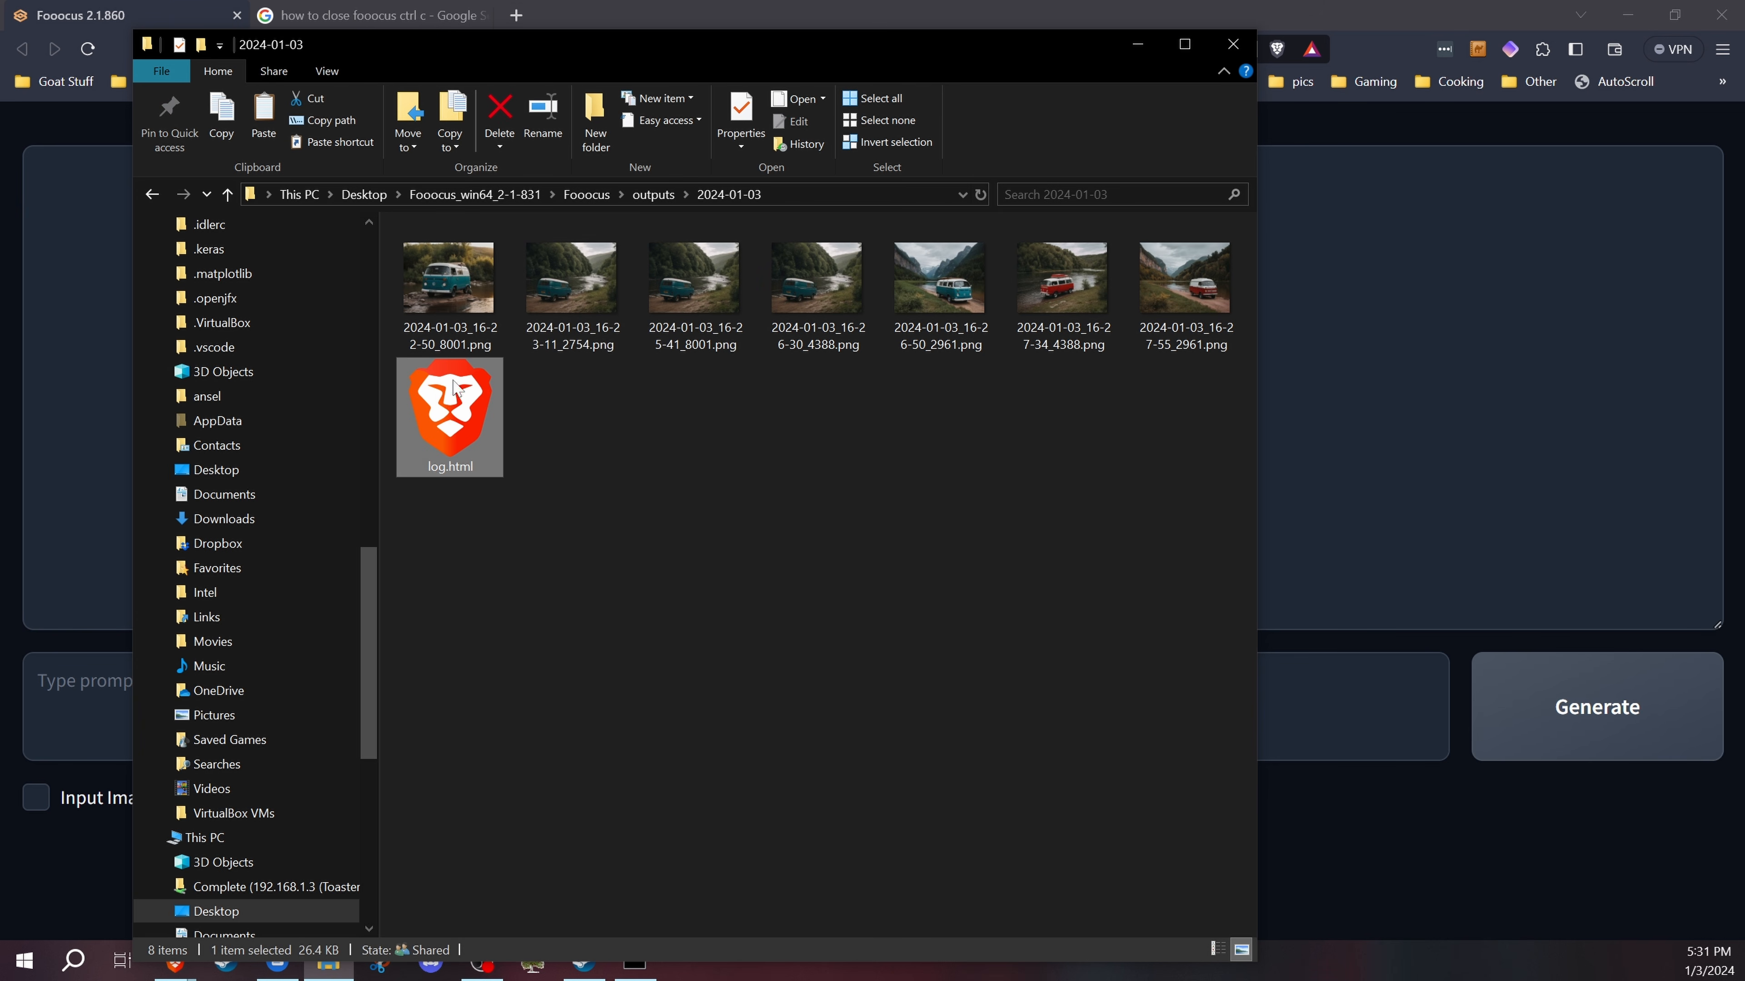
{"action": "double_click", "coordinate": [443, 405]}
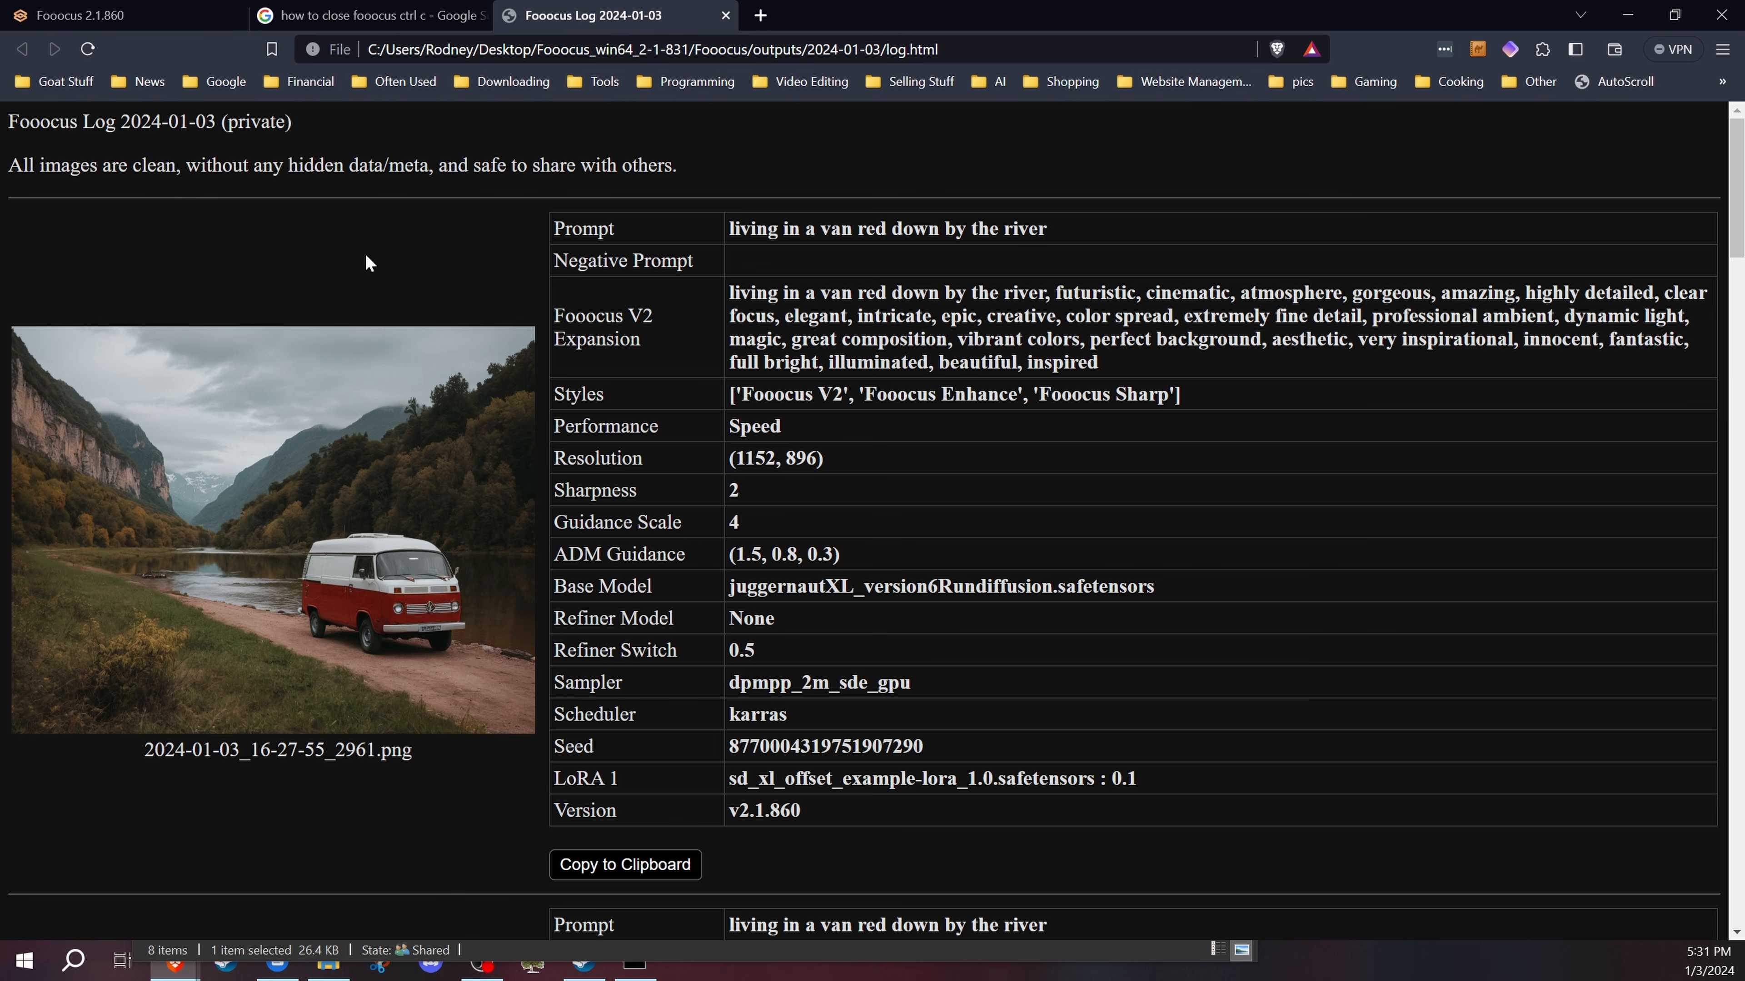
Step: Scroll through the log to examine each image's prompt and generation settings
{"action": "scroll", "coordinate": [549, 458], "scroll_direction": "down", "scroll_amount": 6}
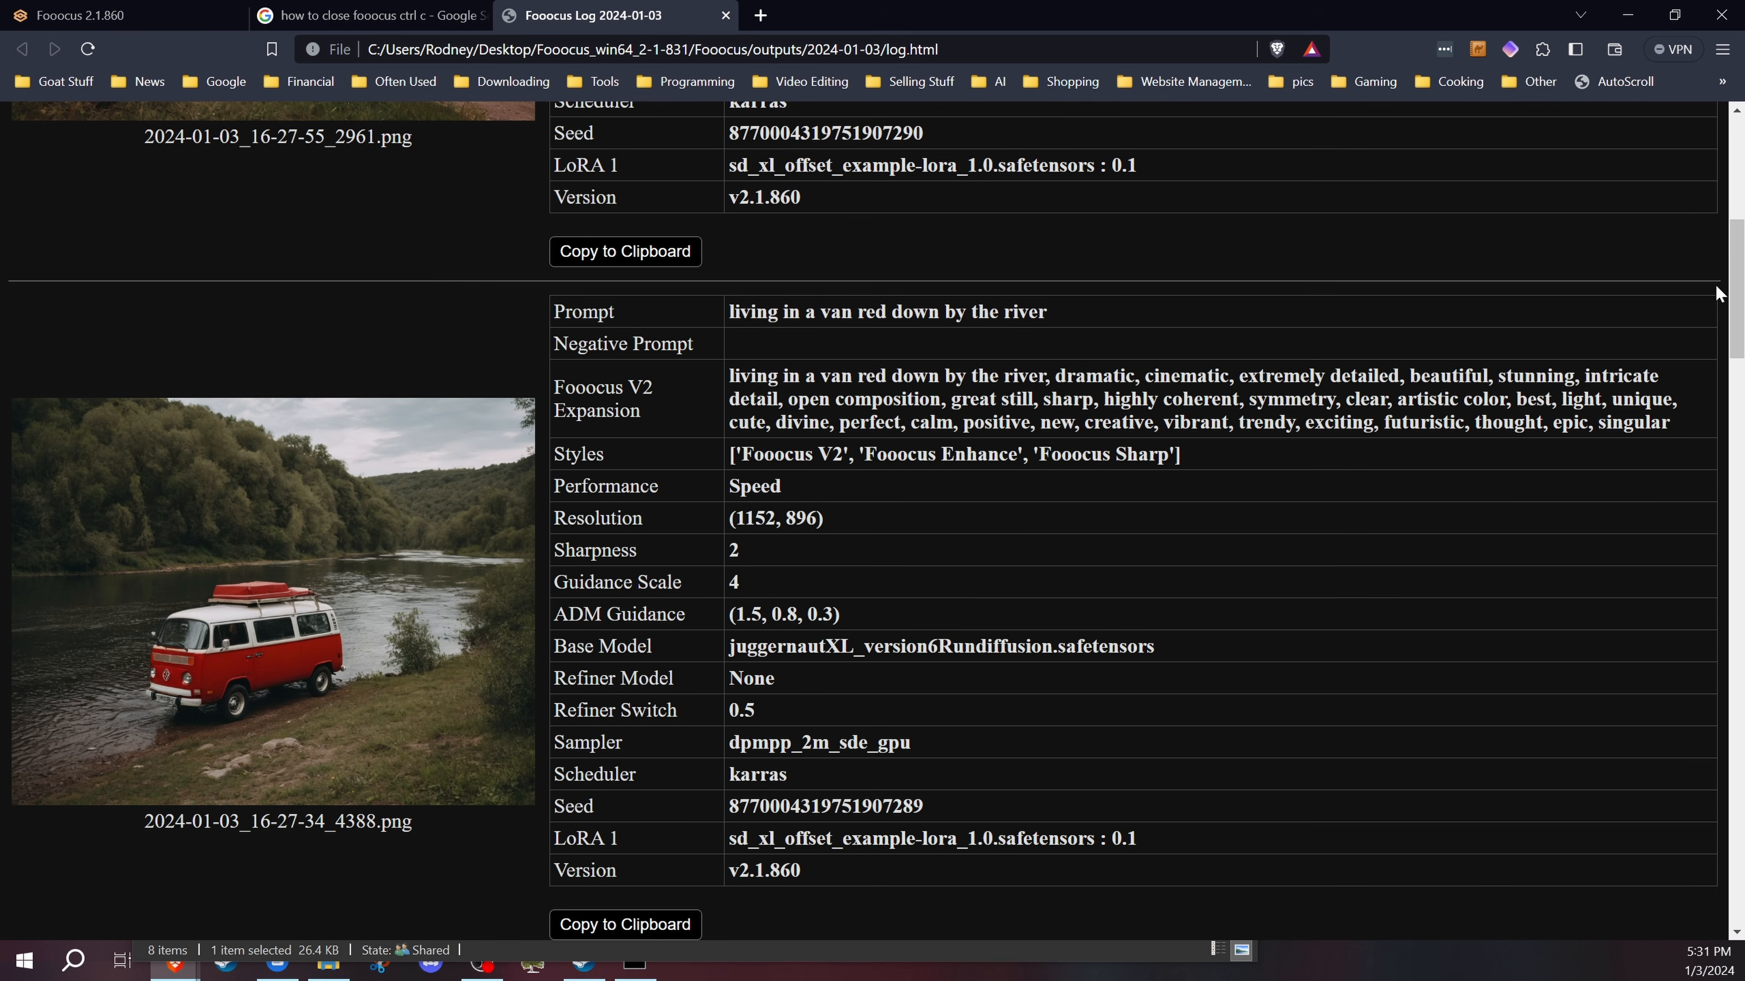
{"action": "left_click_drag", "start_coordinate": [1735, 293], "coordinate": [1648, 172]}
{"action": "scroll", "coordinate": [1233, 367], "scroll_direction": "down", "scroll_amount": 2}
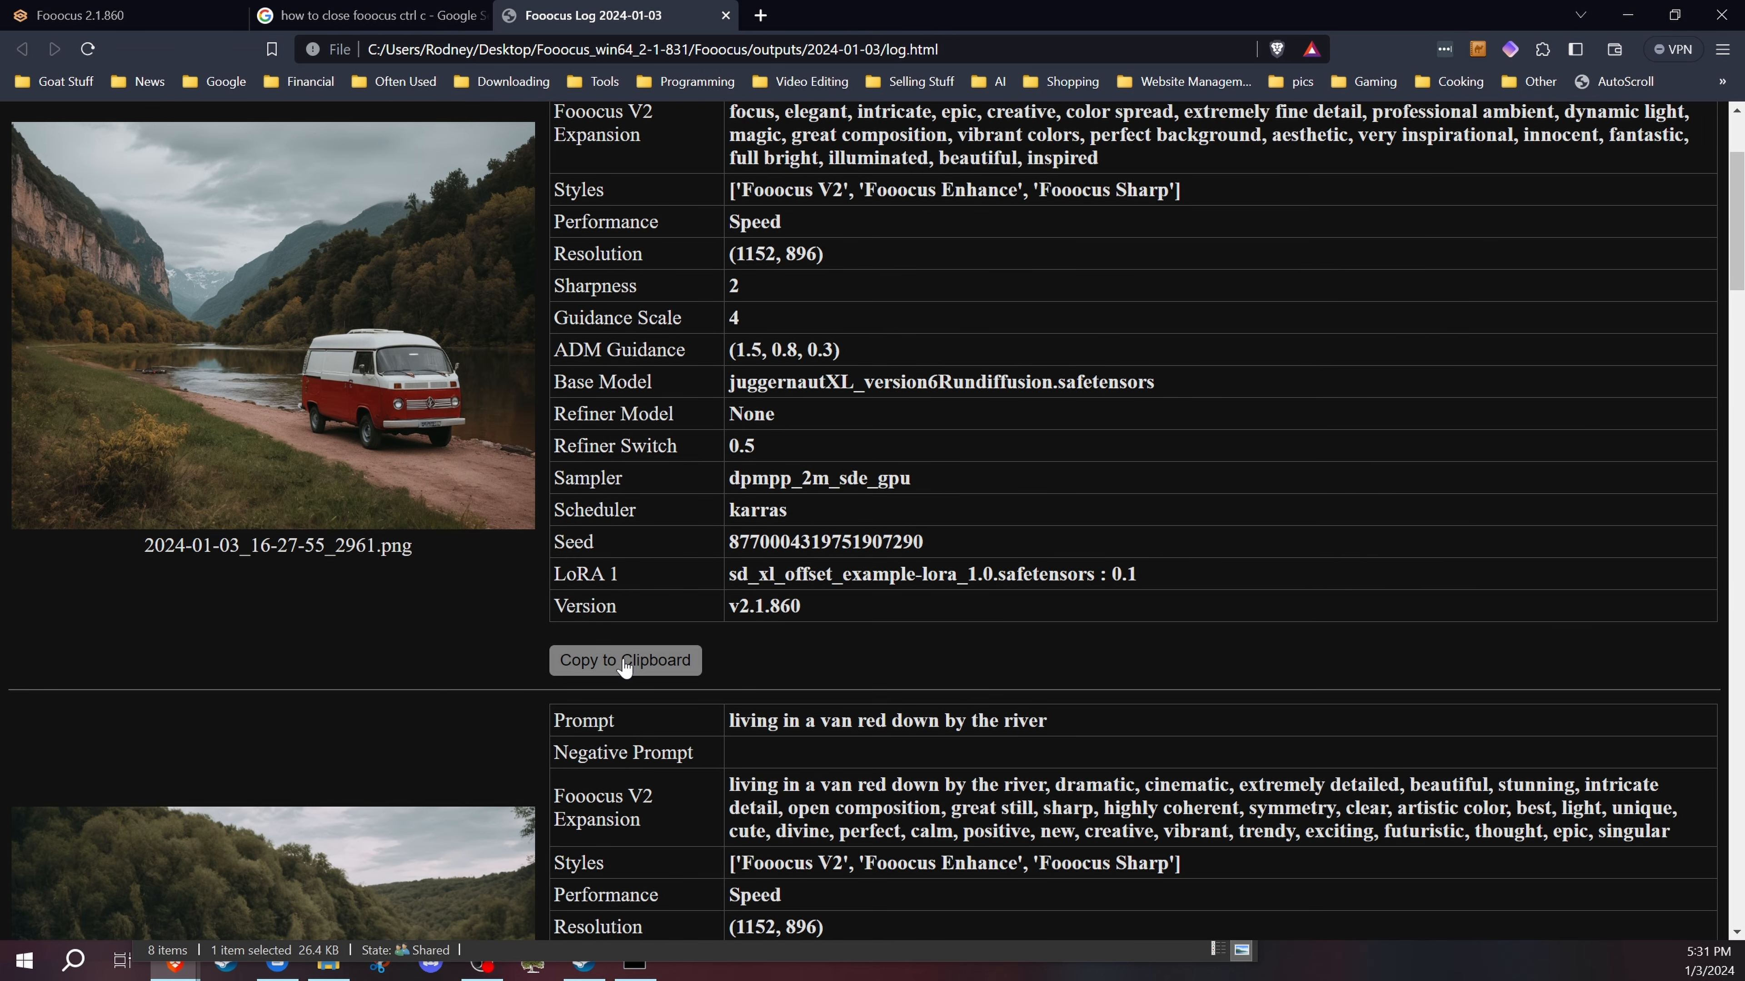
{"action": "scroll", "coordinate": [797, 521], "scroll_direction": "up", "scroll_amount": 3}
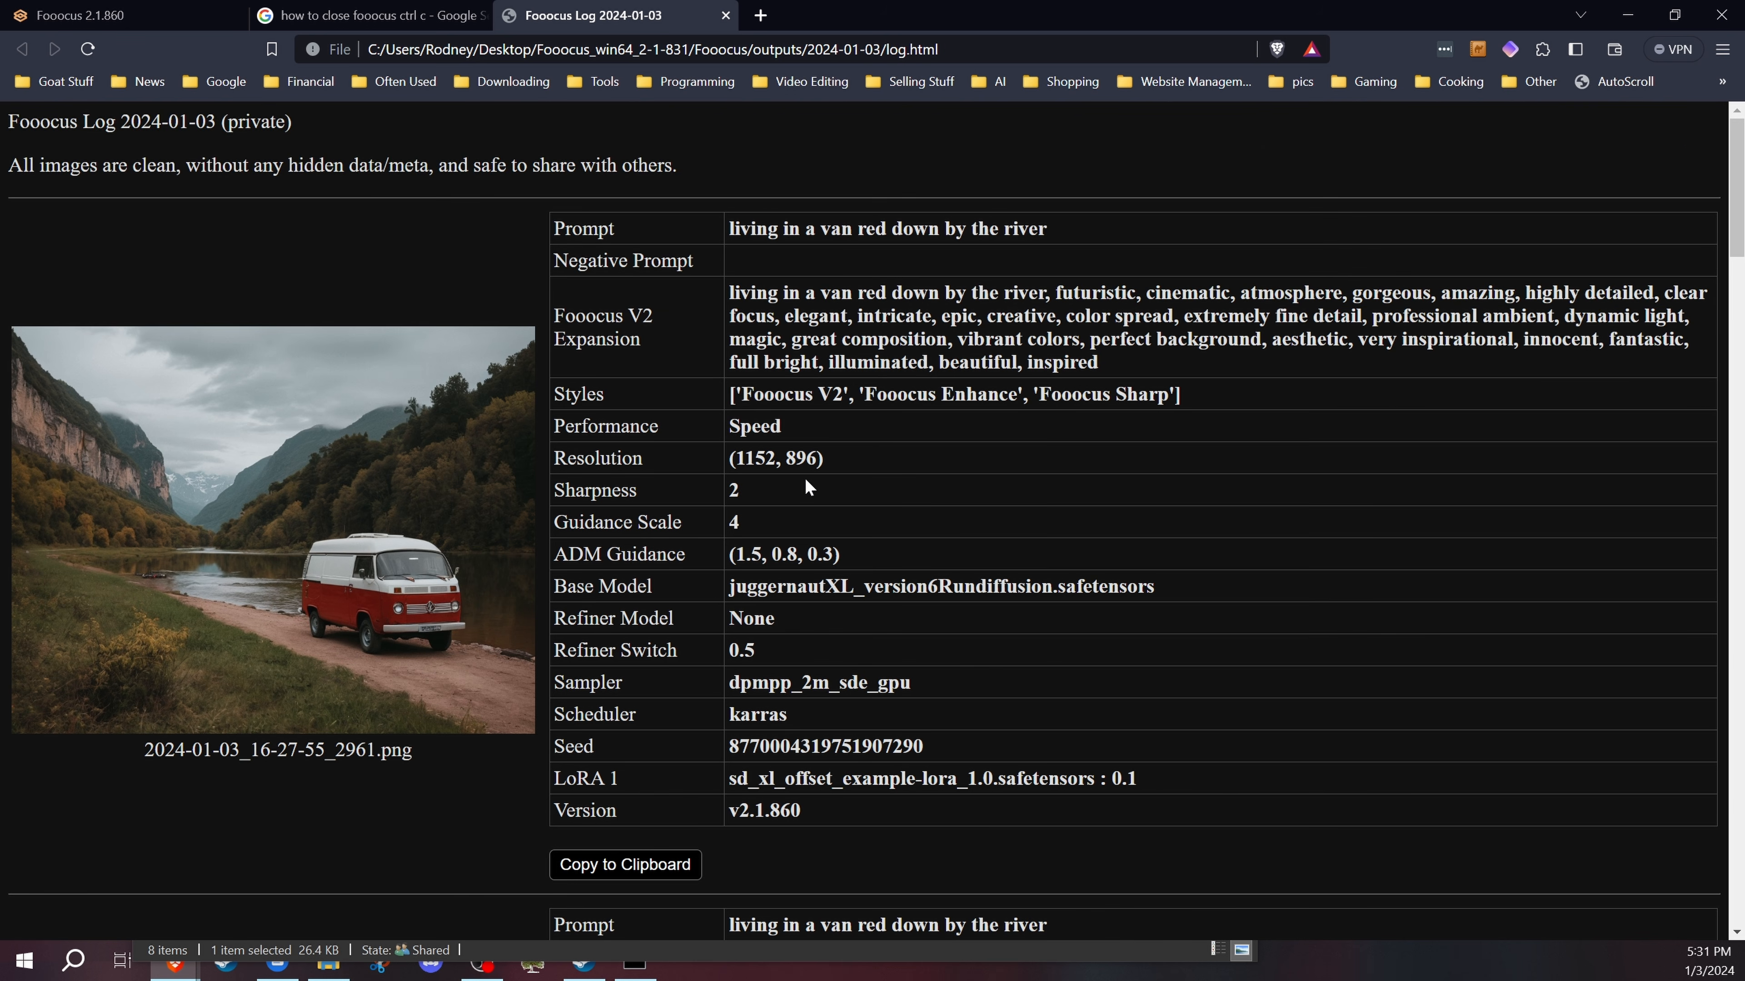
Step: Return to Fooocus and generate images with the prompt "a woman sitting on a rock by the river"
{"action": "left_click", "coordinate": [148, 15]}
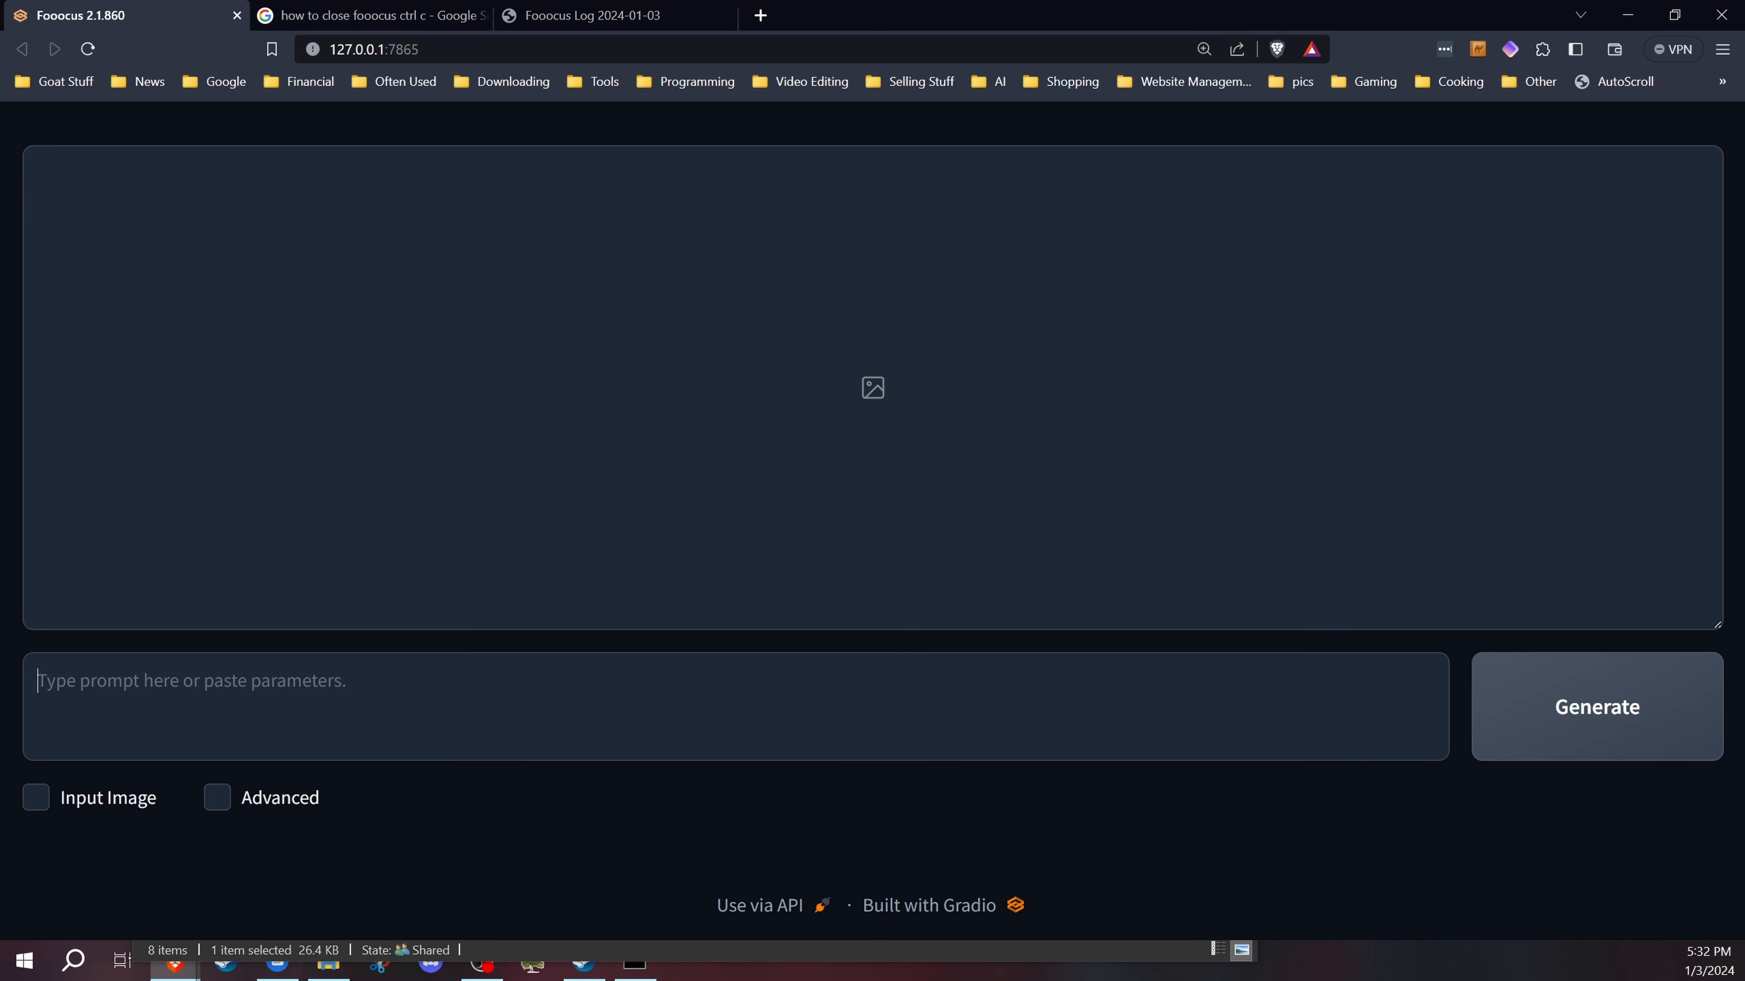
{"action": "type", "text": "a w"}
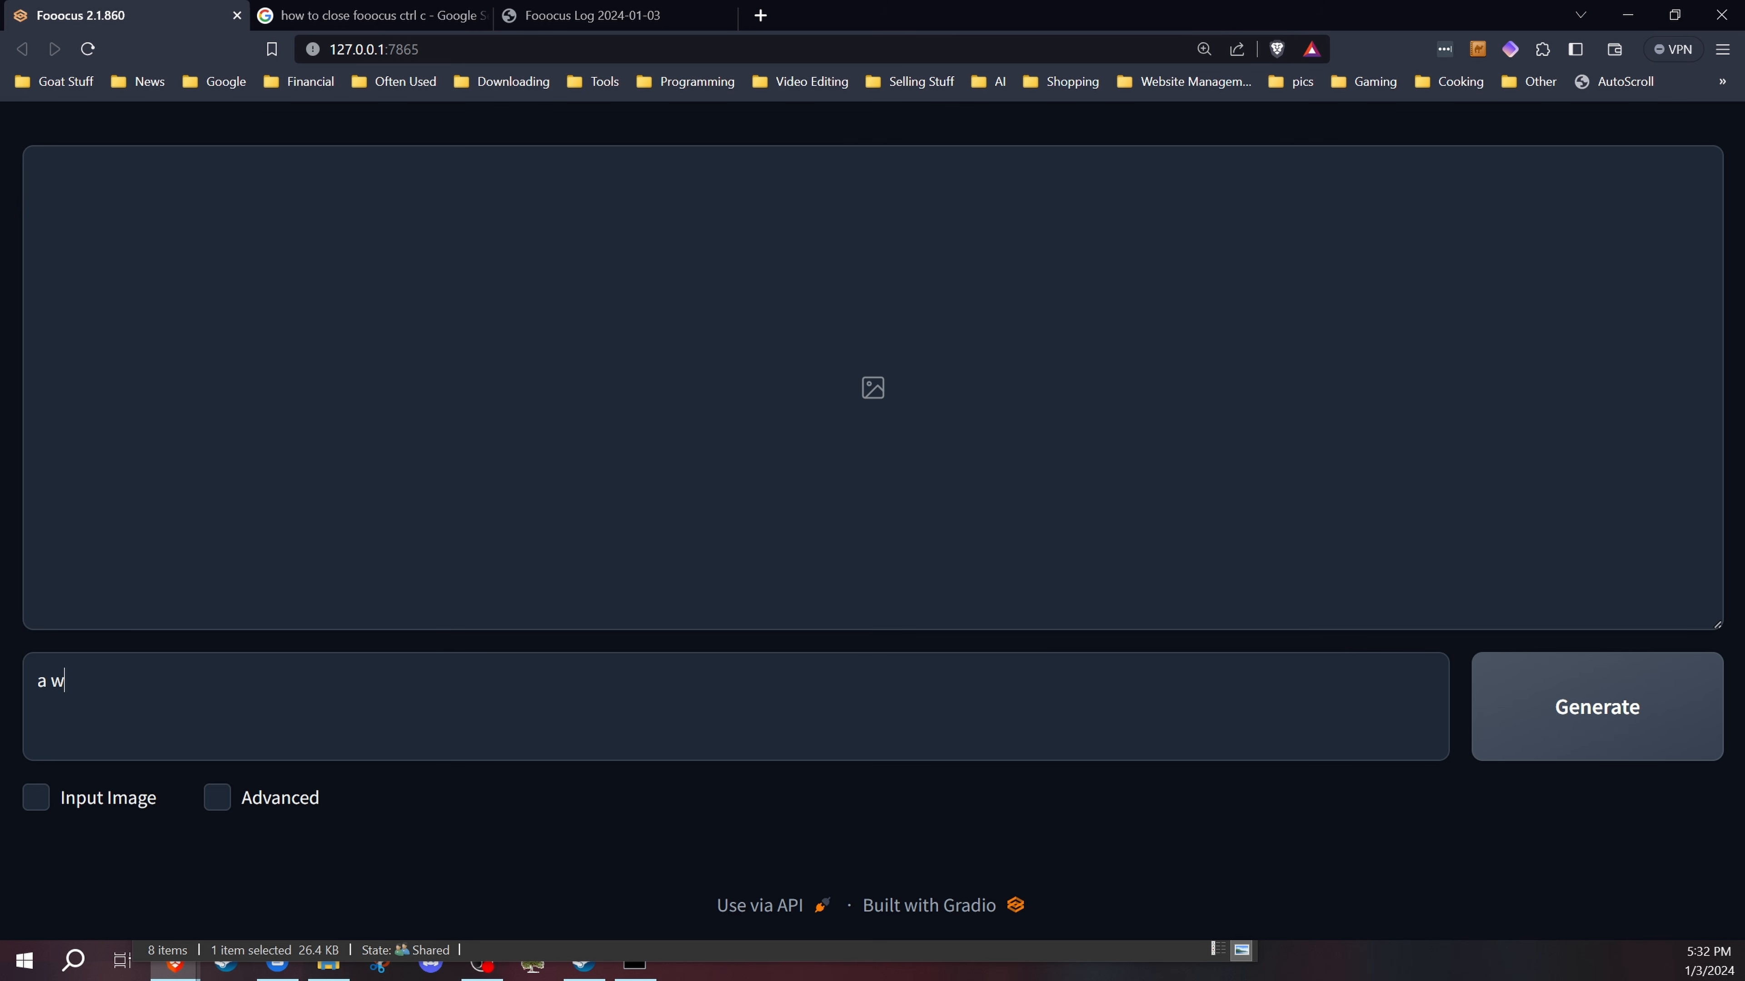
{"action": "type", "text": "oman sitting on a rock b"}
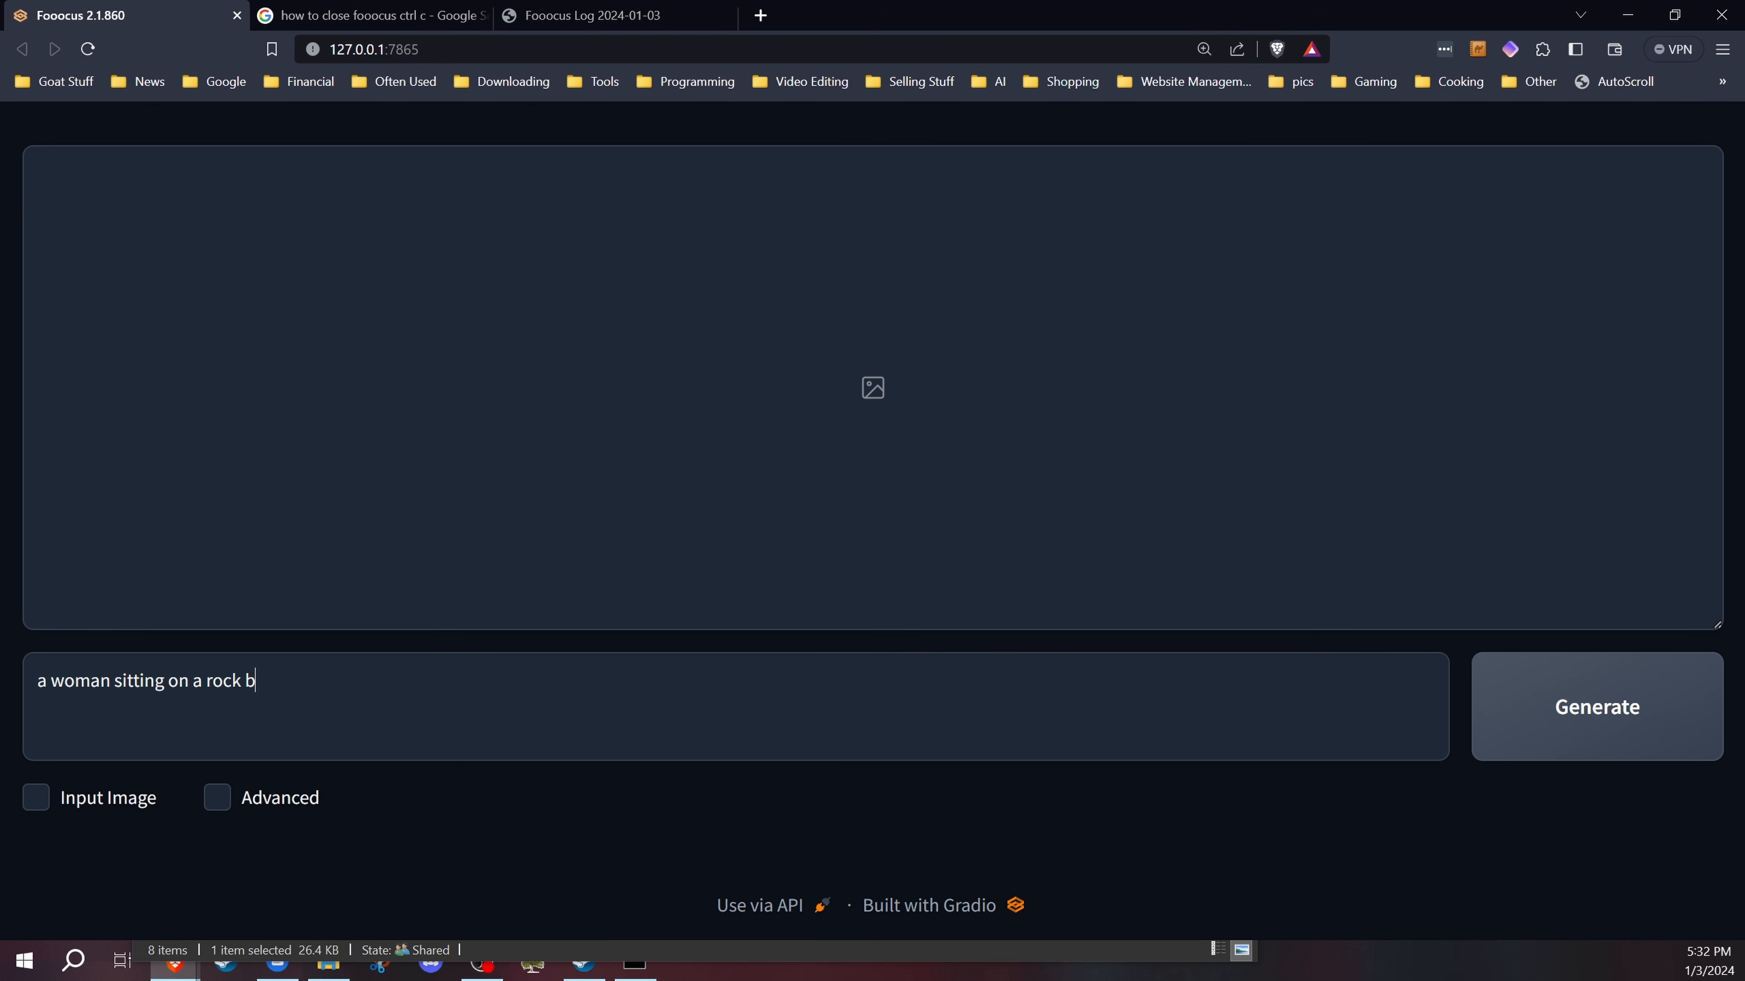
{"action": "type", "text": "y the rivr"}
{"action": "type", "text": "er"}
{"action": "left_click", "coordinate": [1569, 686]}
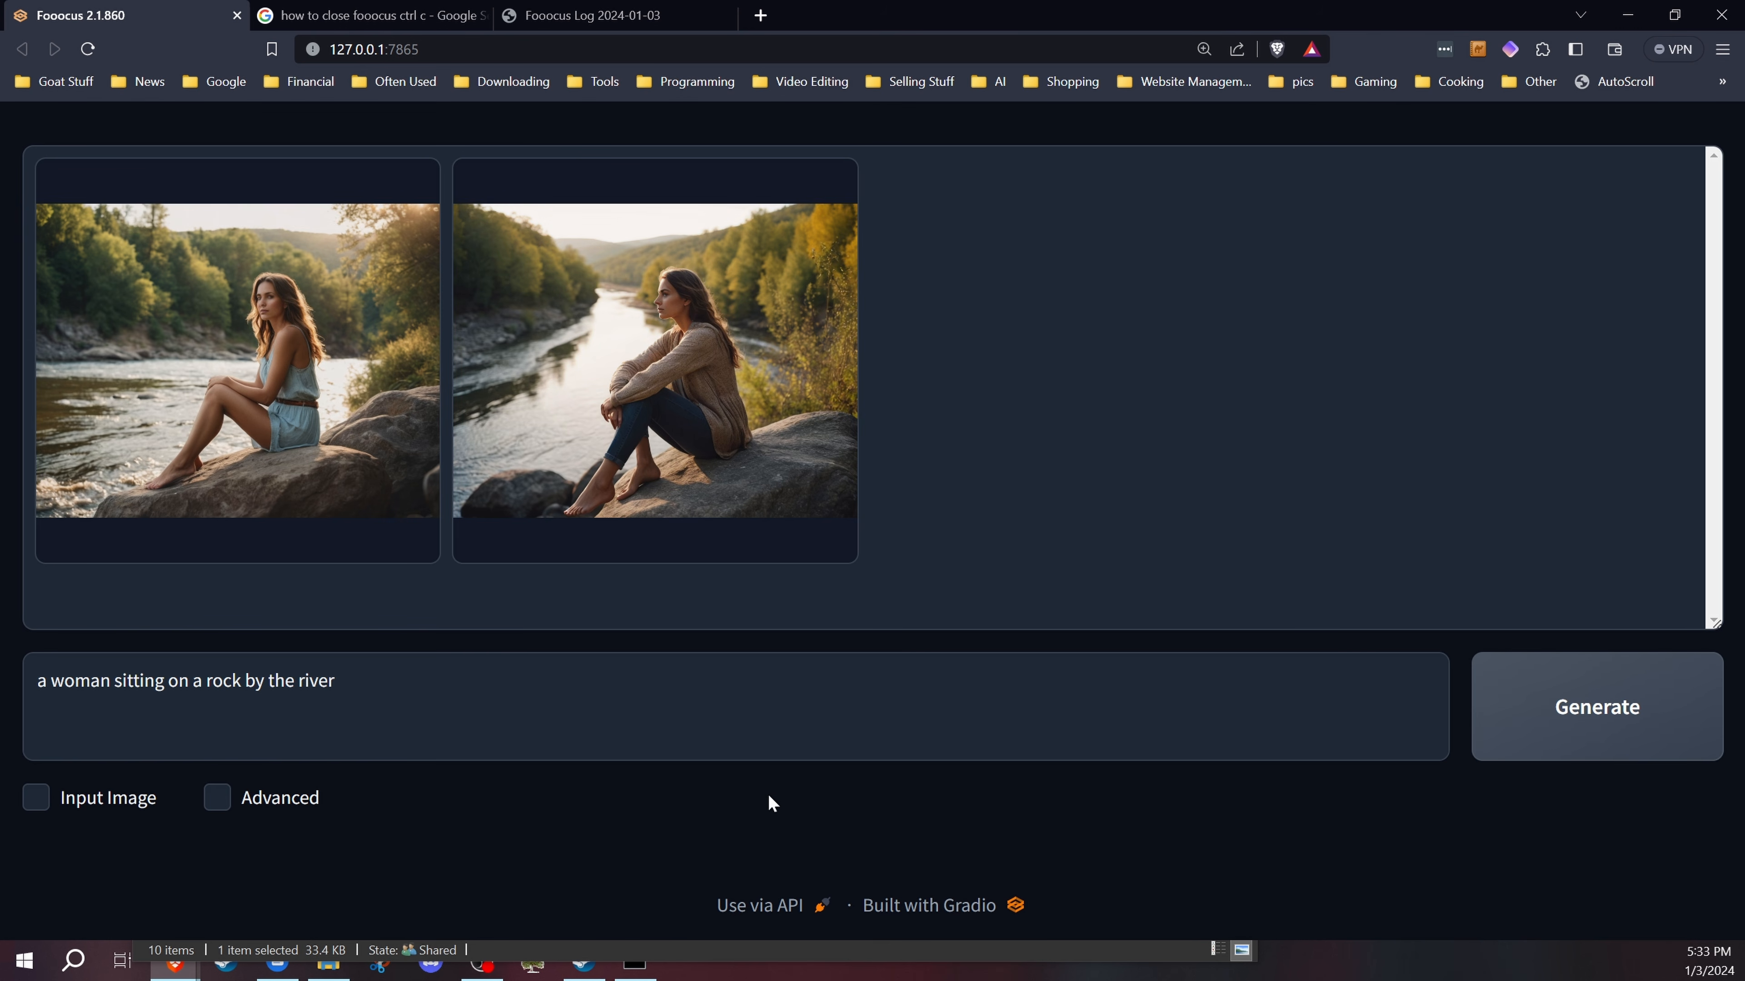
Step: Show the Advanced options, look through the Setting, Style and Model tabs, then hide them again
{"action": "left_click", "coordinate": [215, 798]}
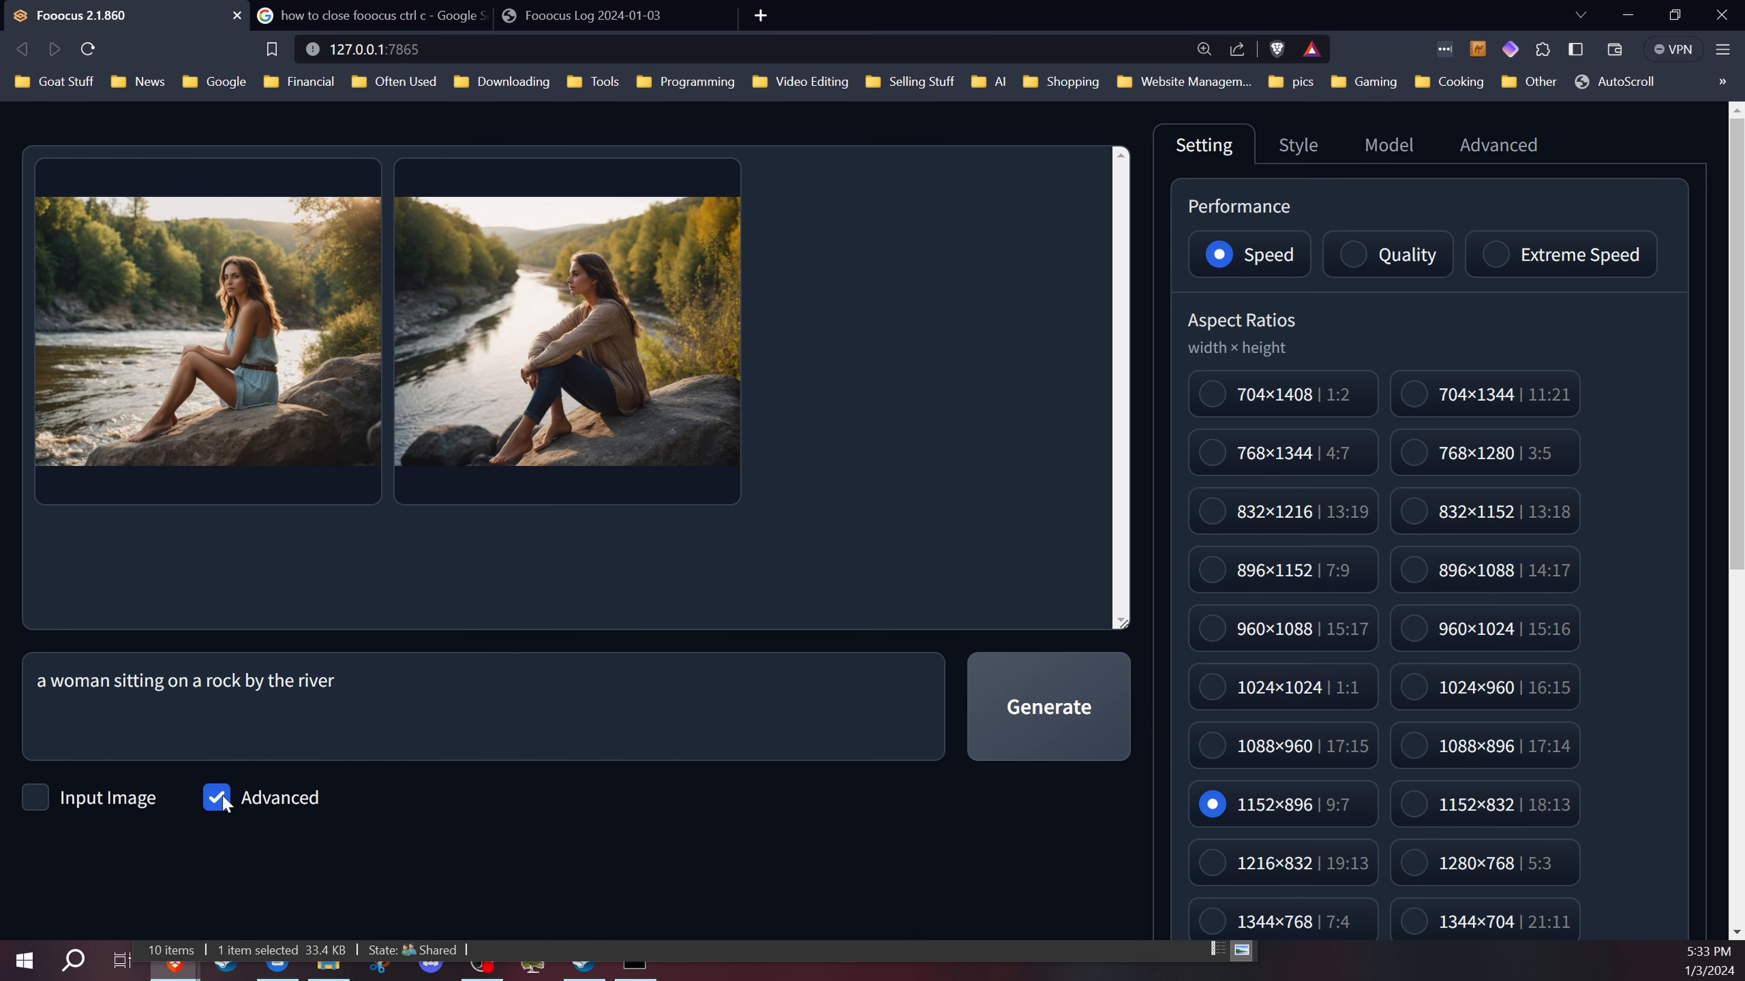
{"action": "scroll", "coordinate": [1374, 439], "scroll_direction": "down", "scroll_amount": 5}
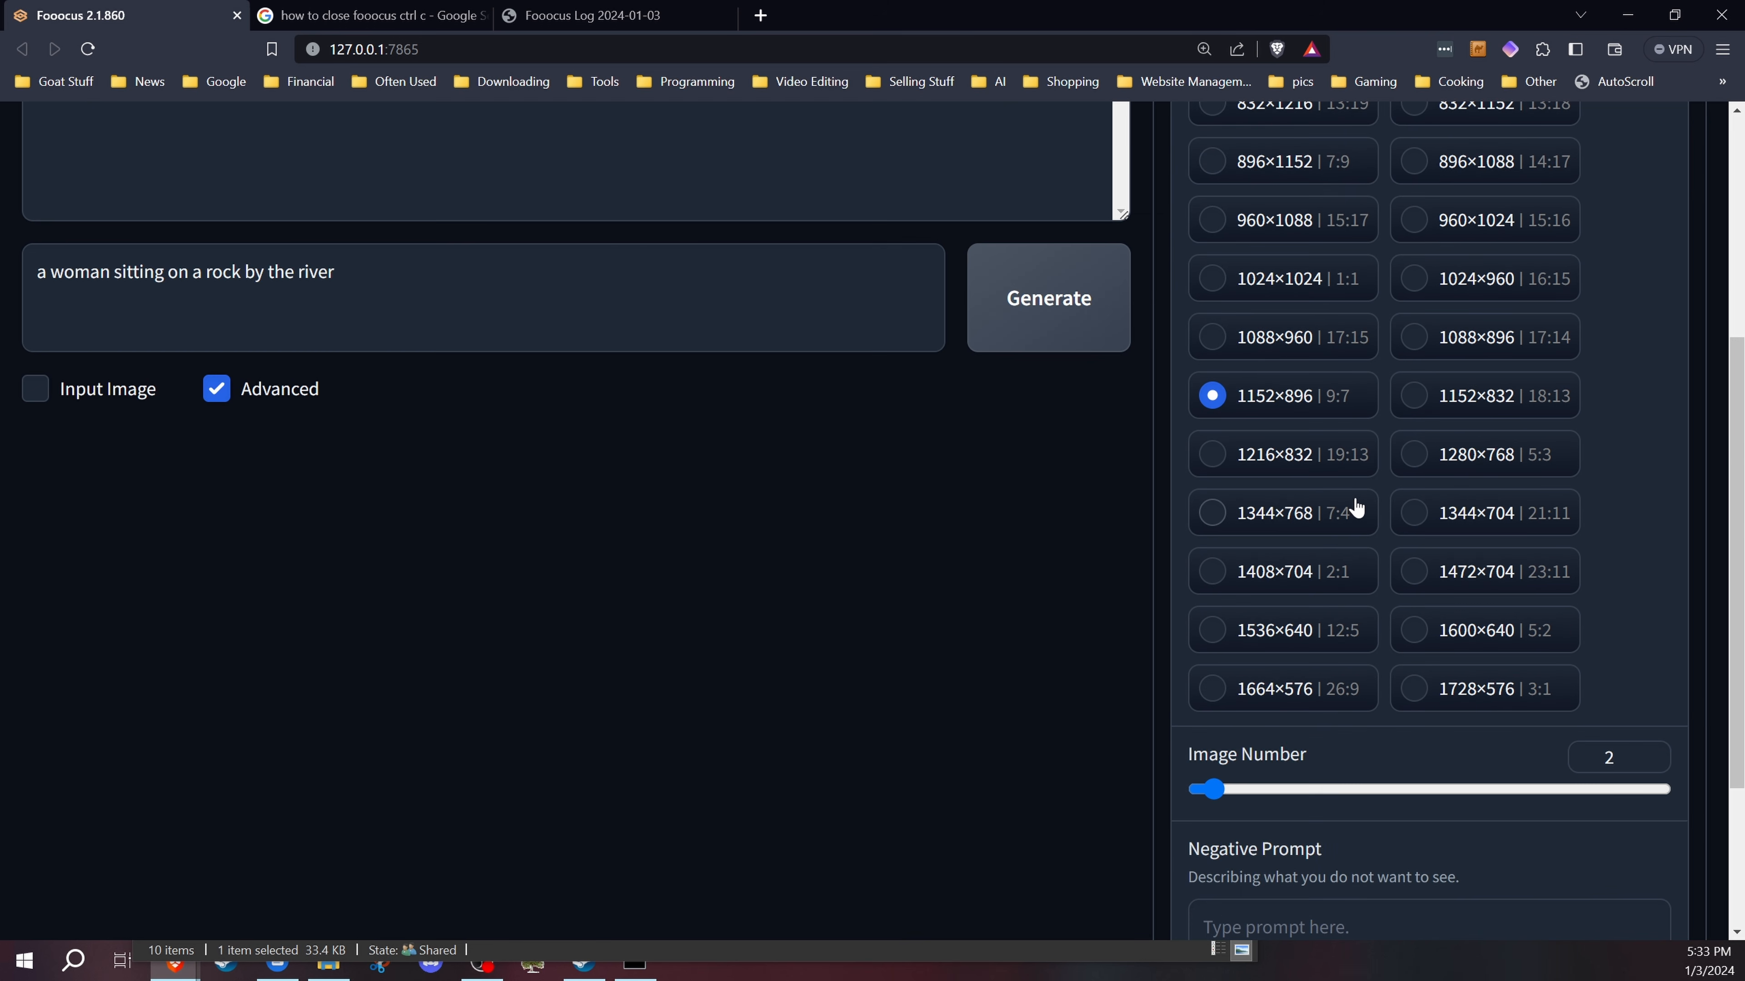
{"action": "scroll", "coordinate": [1343, 540], "scroll_direction": "up", "scroll_amount": 5}
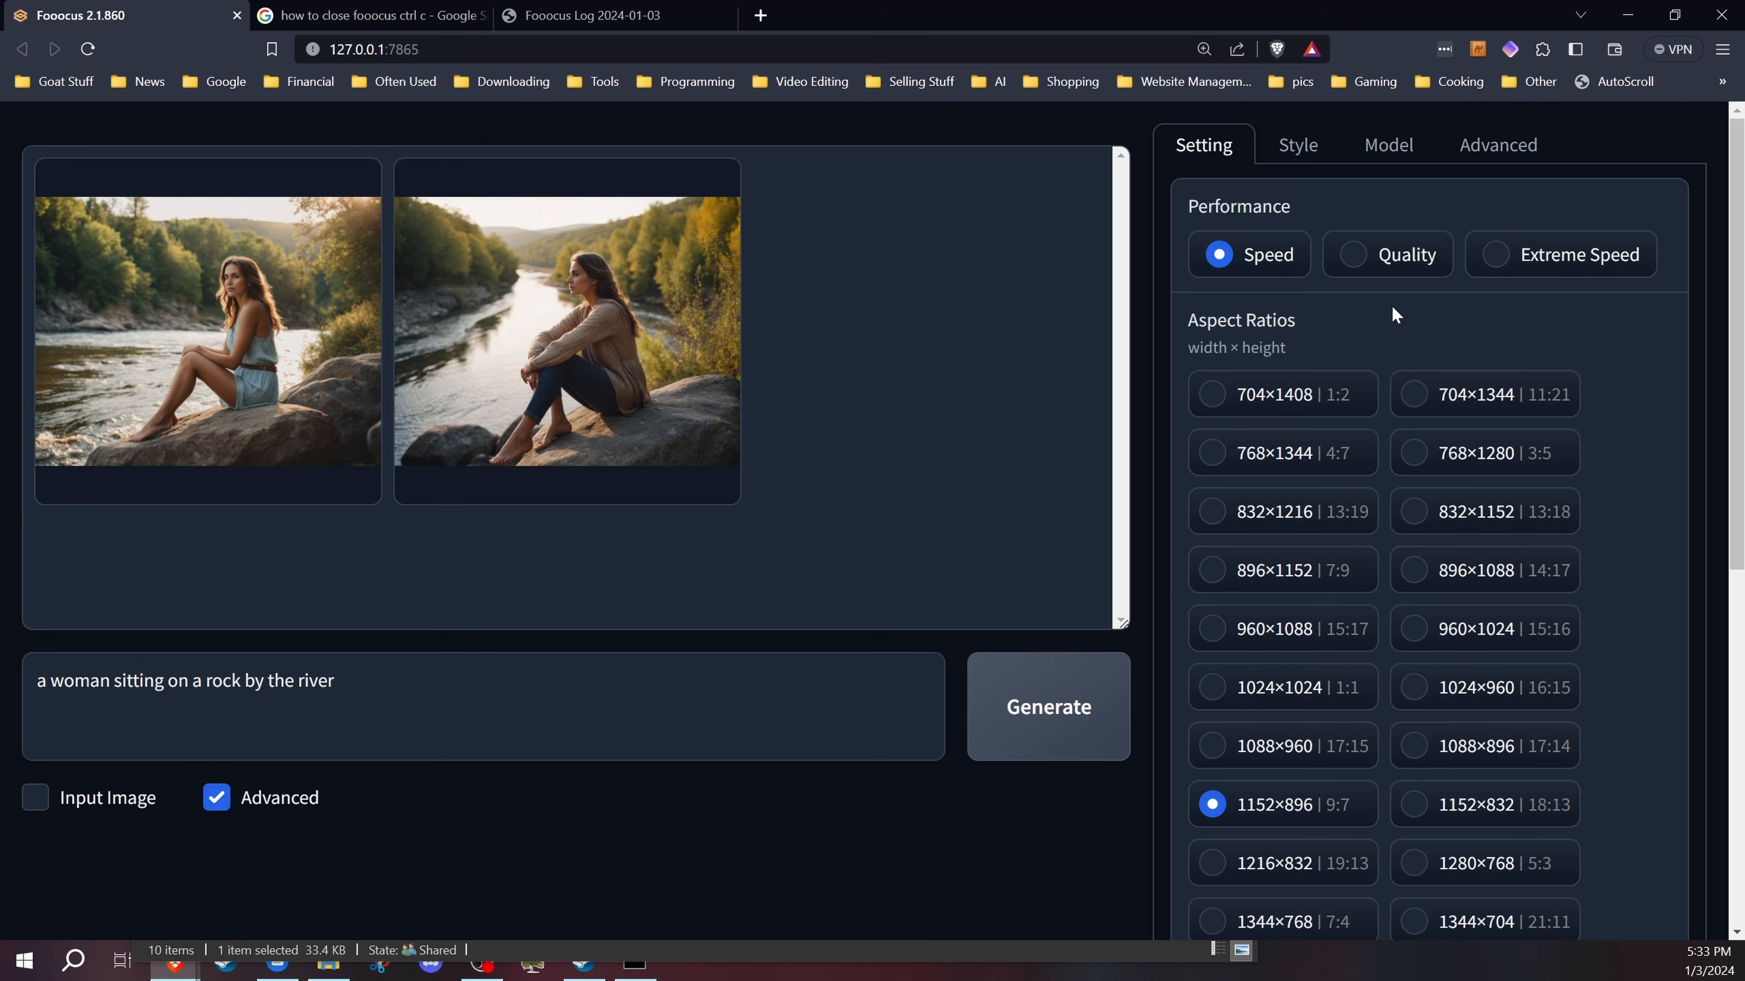
{"action": "left_click", "coordinate": [1297, 146]}
{"action": "left_click", "coordinate": [1420, 157]}
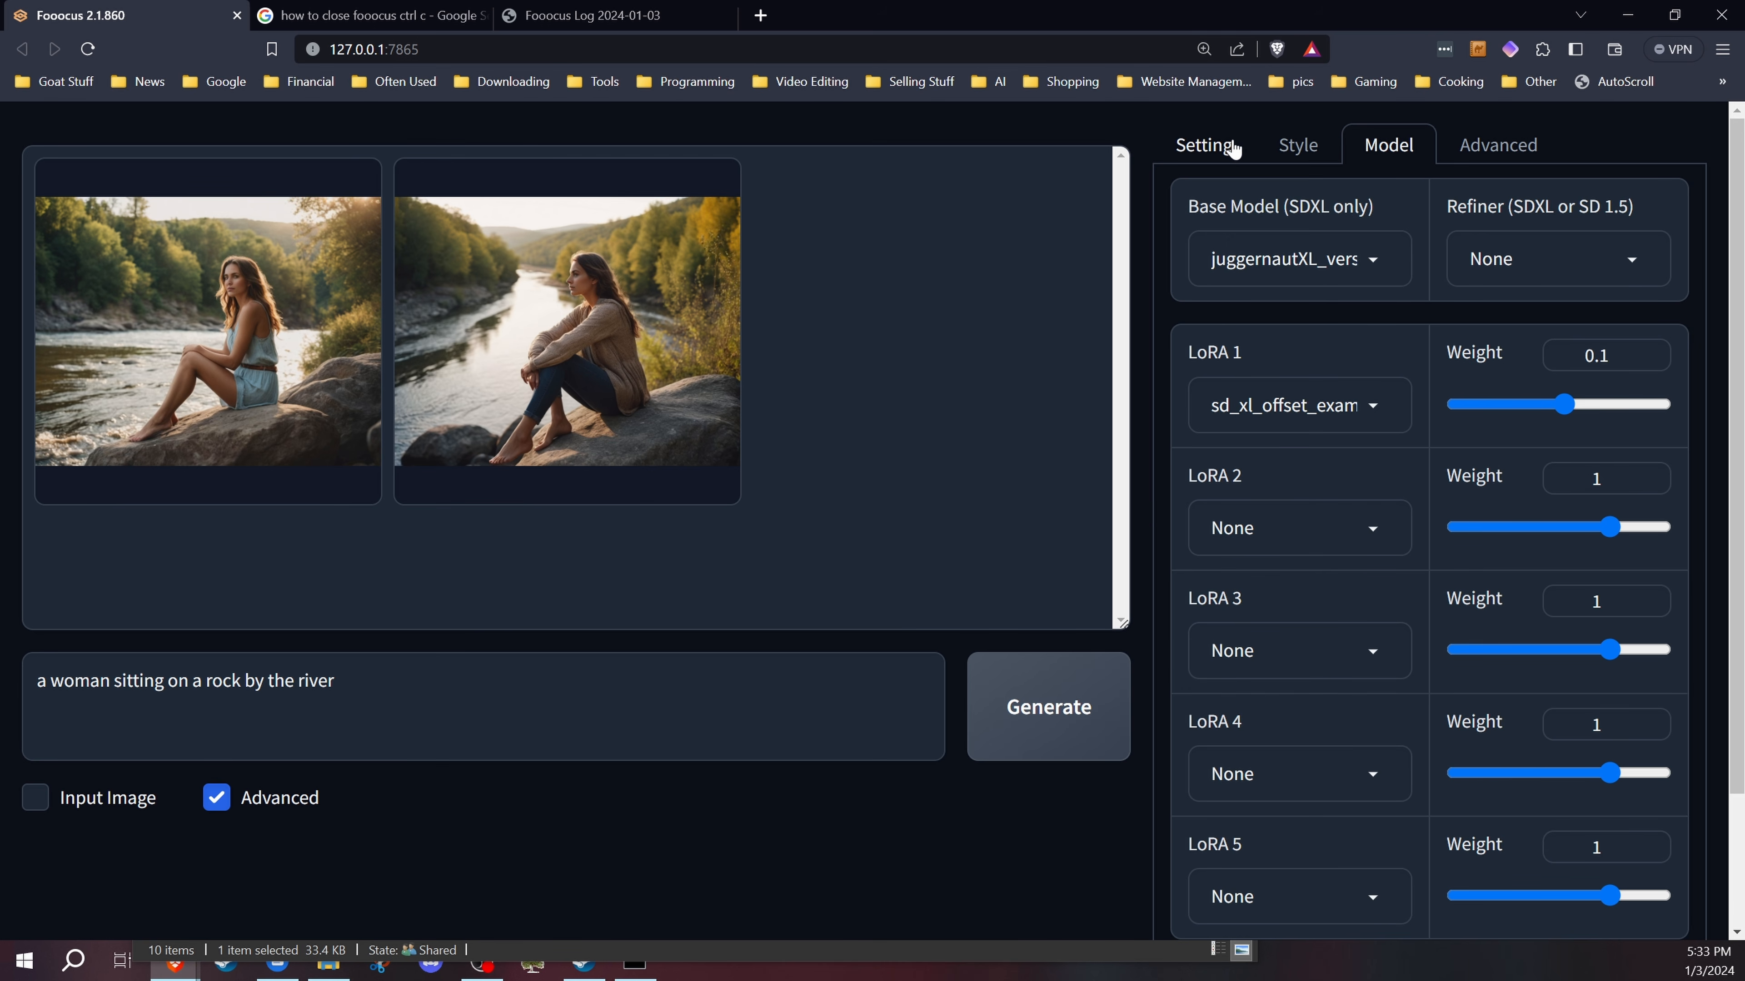
{"action": "left_click", "coordinate": [1234, 150]}
{"action": "left_click", "coordinate": [216, 799]}
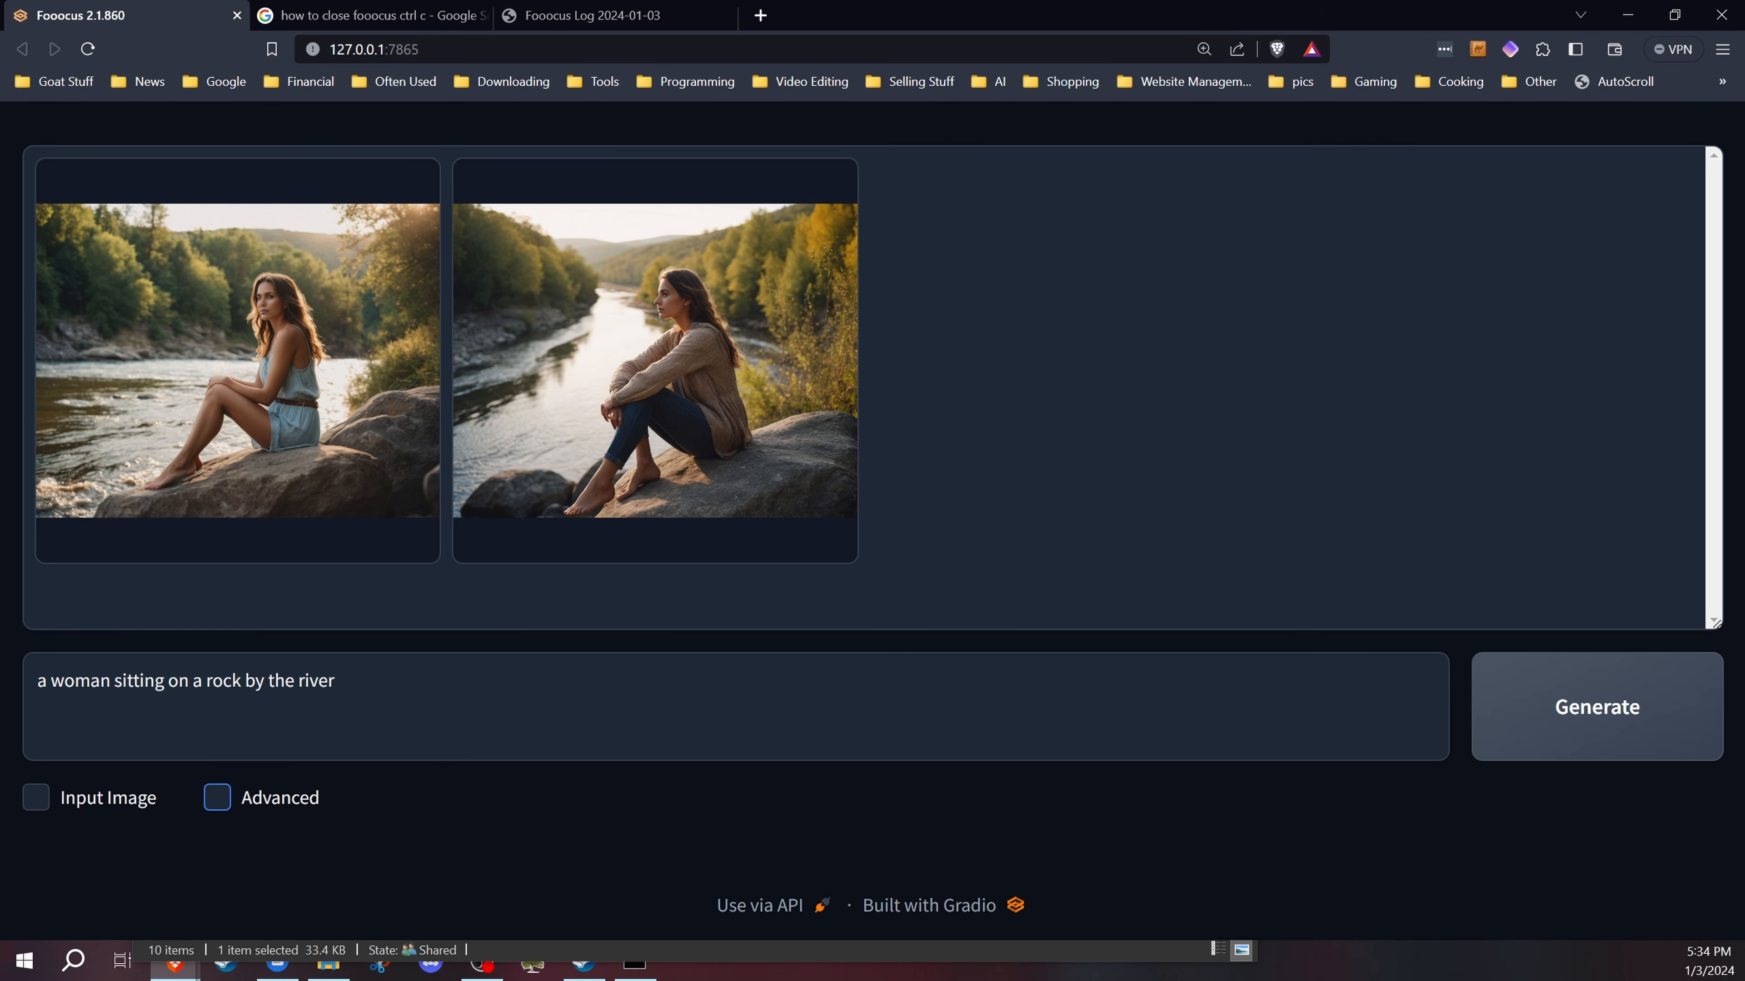
Step: View the newly generated woman images in the 2024-01-03 output folder, then close the folder window
{"action": "key", "text": "alt+Tab"}
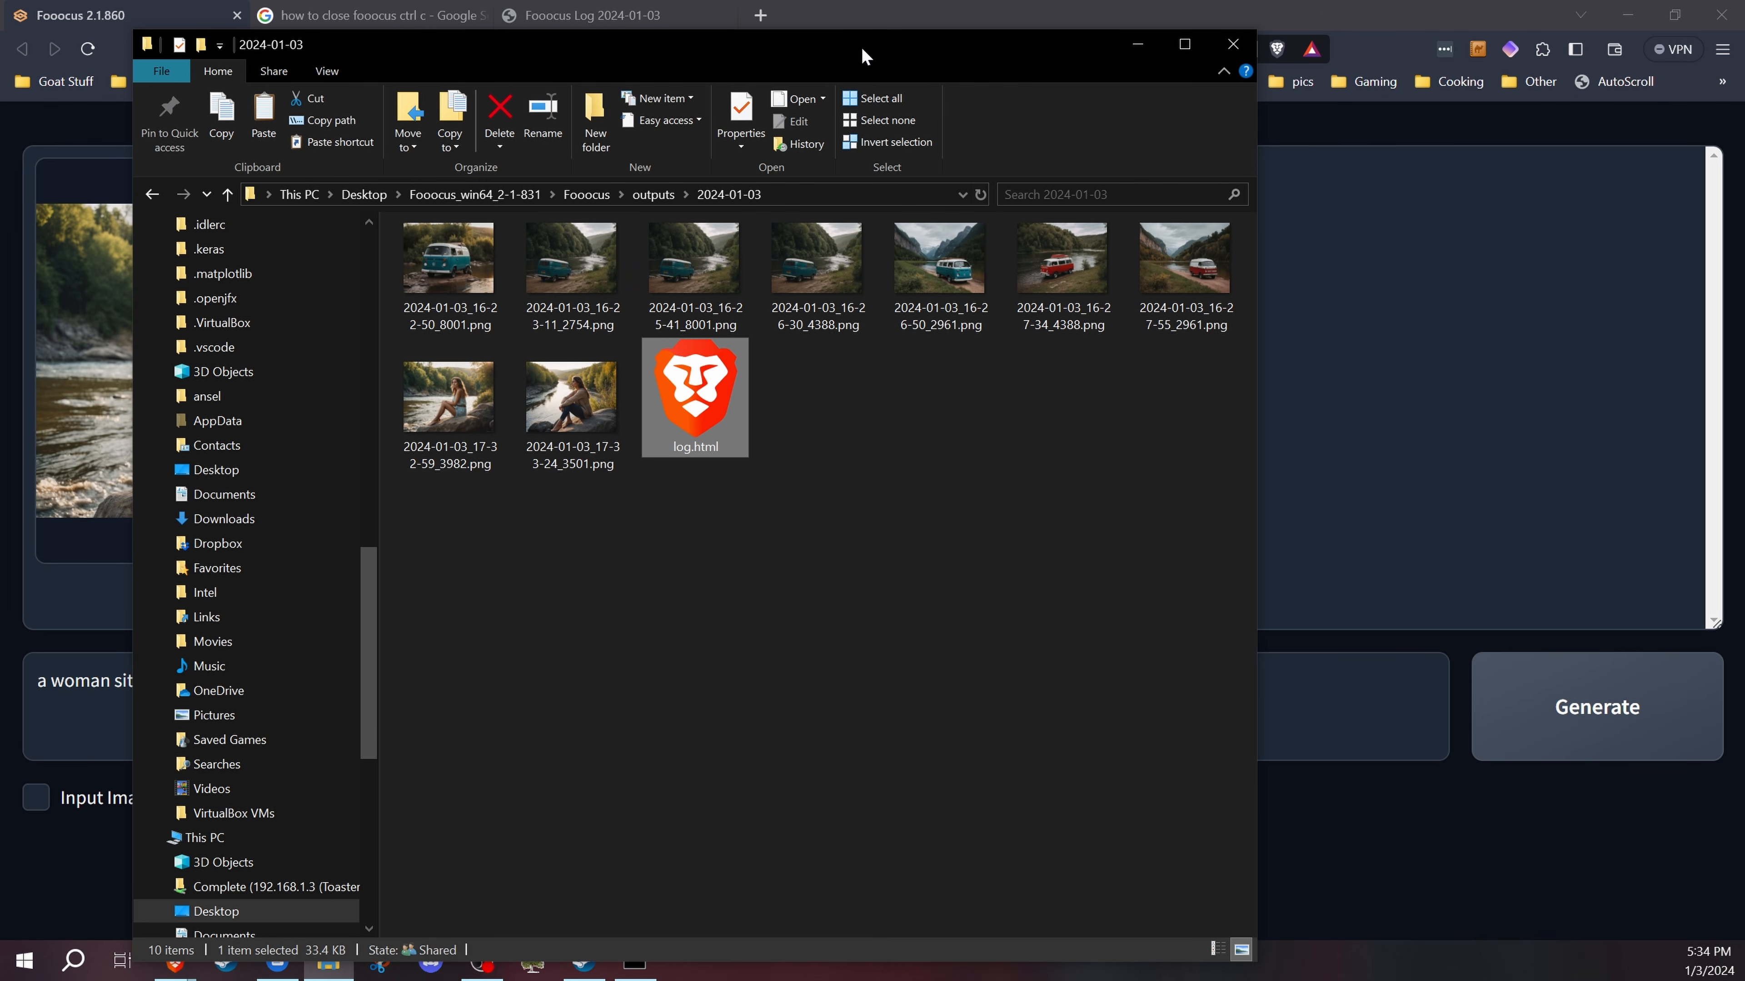
{"action": "left_click_drag", "start_coordinate": [862, 50], "coordinate": [1069, 43]}
{"action": "left_click", "coordinate": [765, 399]}
{"action": "left_click", "coordinate": [651, 414]}
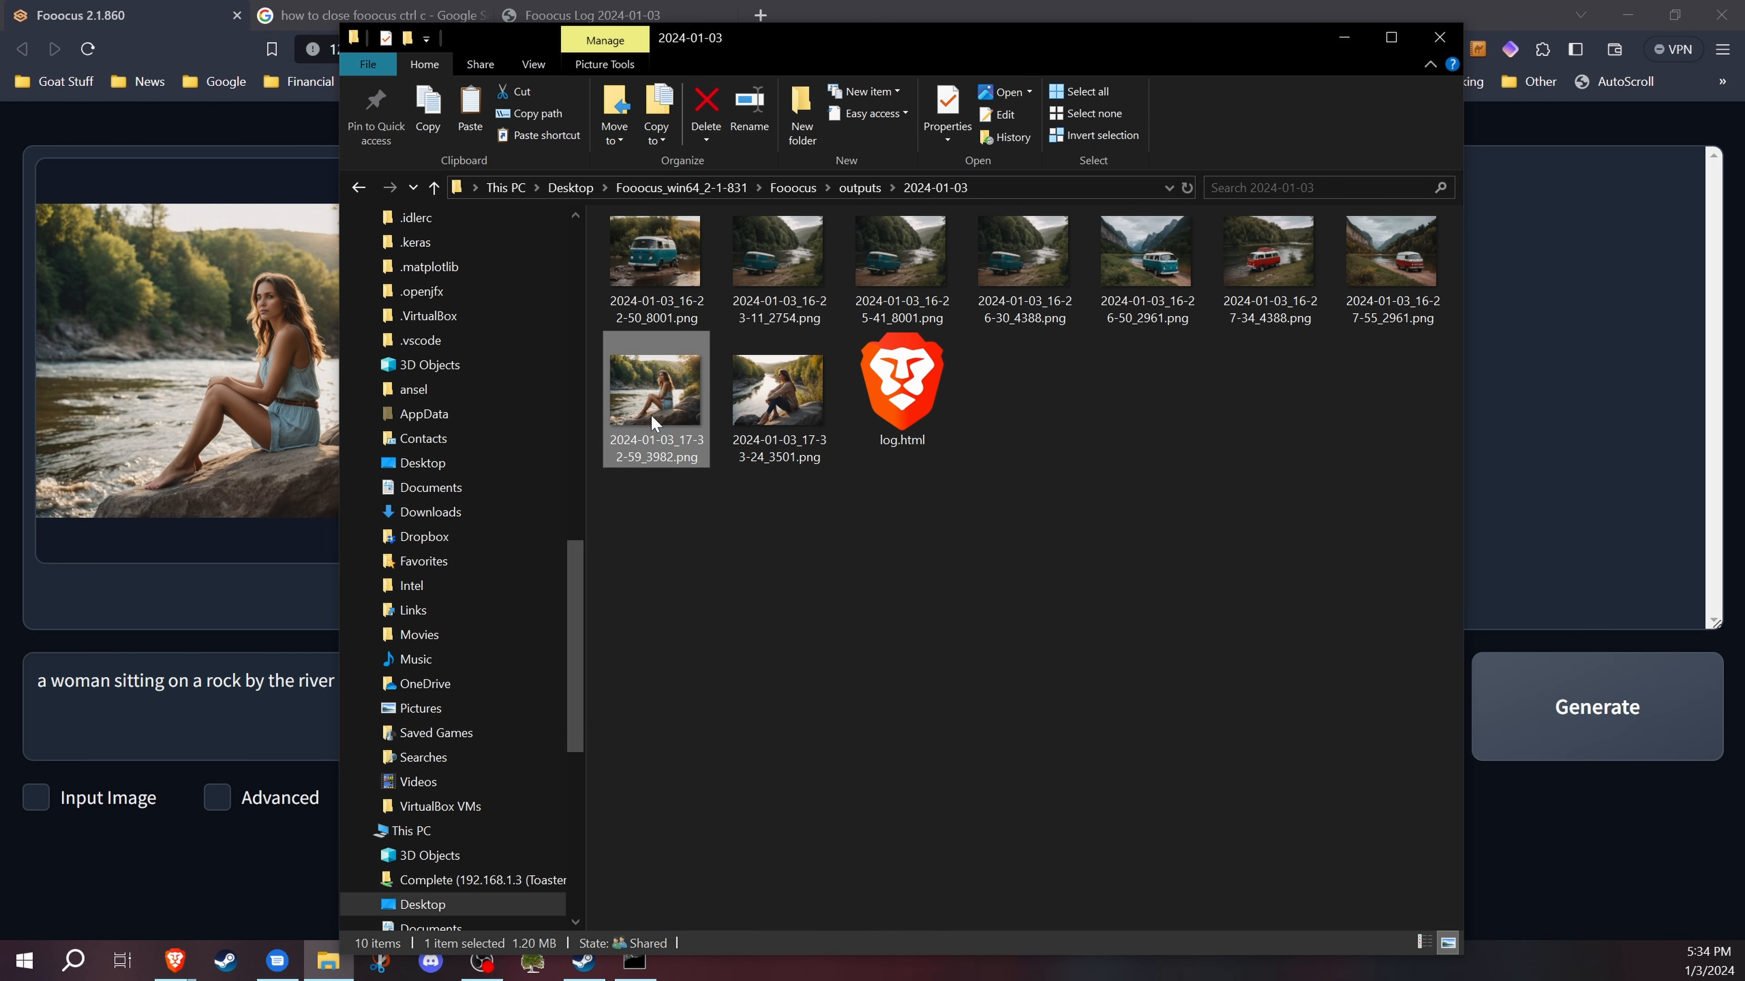
{"action": "left_click", "coordinate": [891, 563]}
{"action": "double_click", "coordinate": [810, 428]}
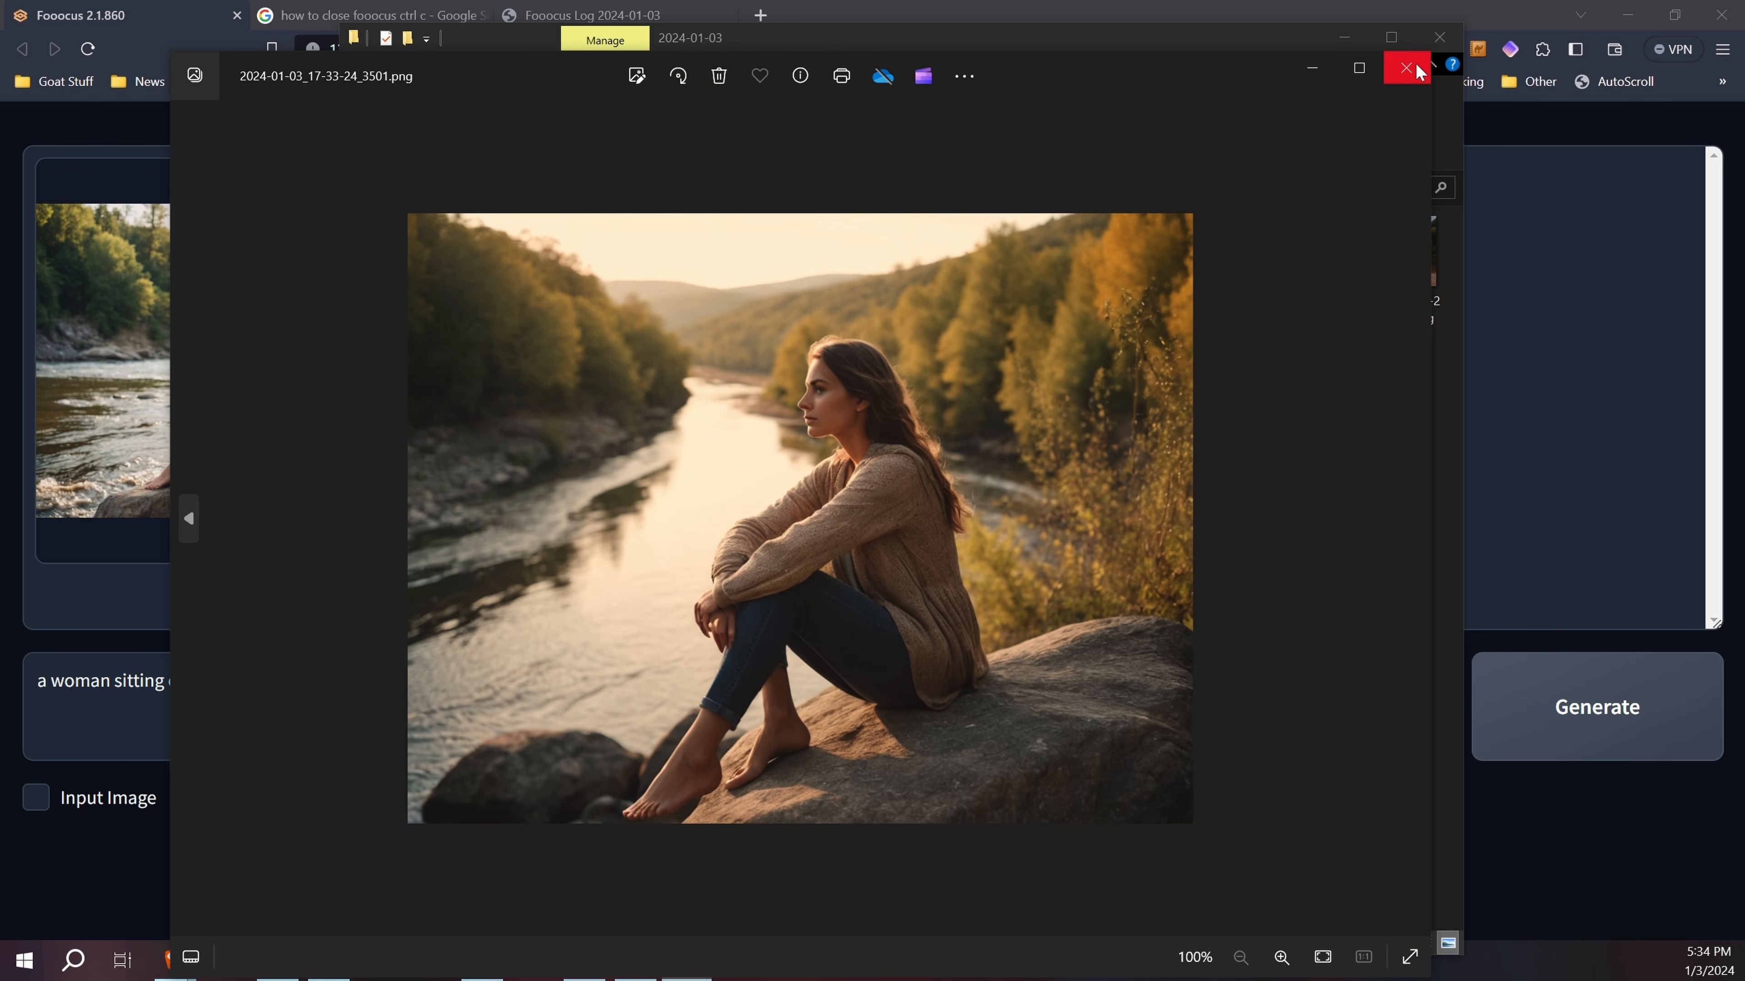
{"action": "left_click", "coordinate": [1418, 71]}
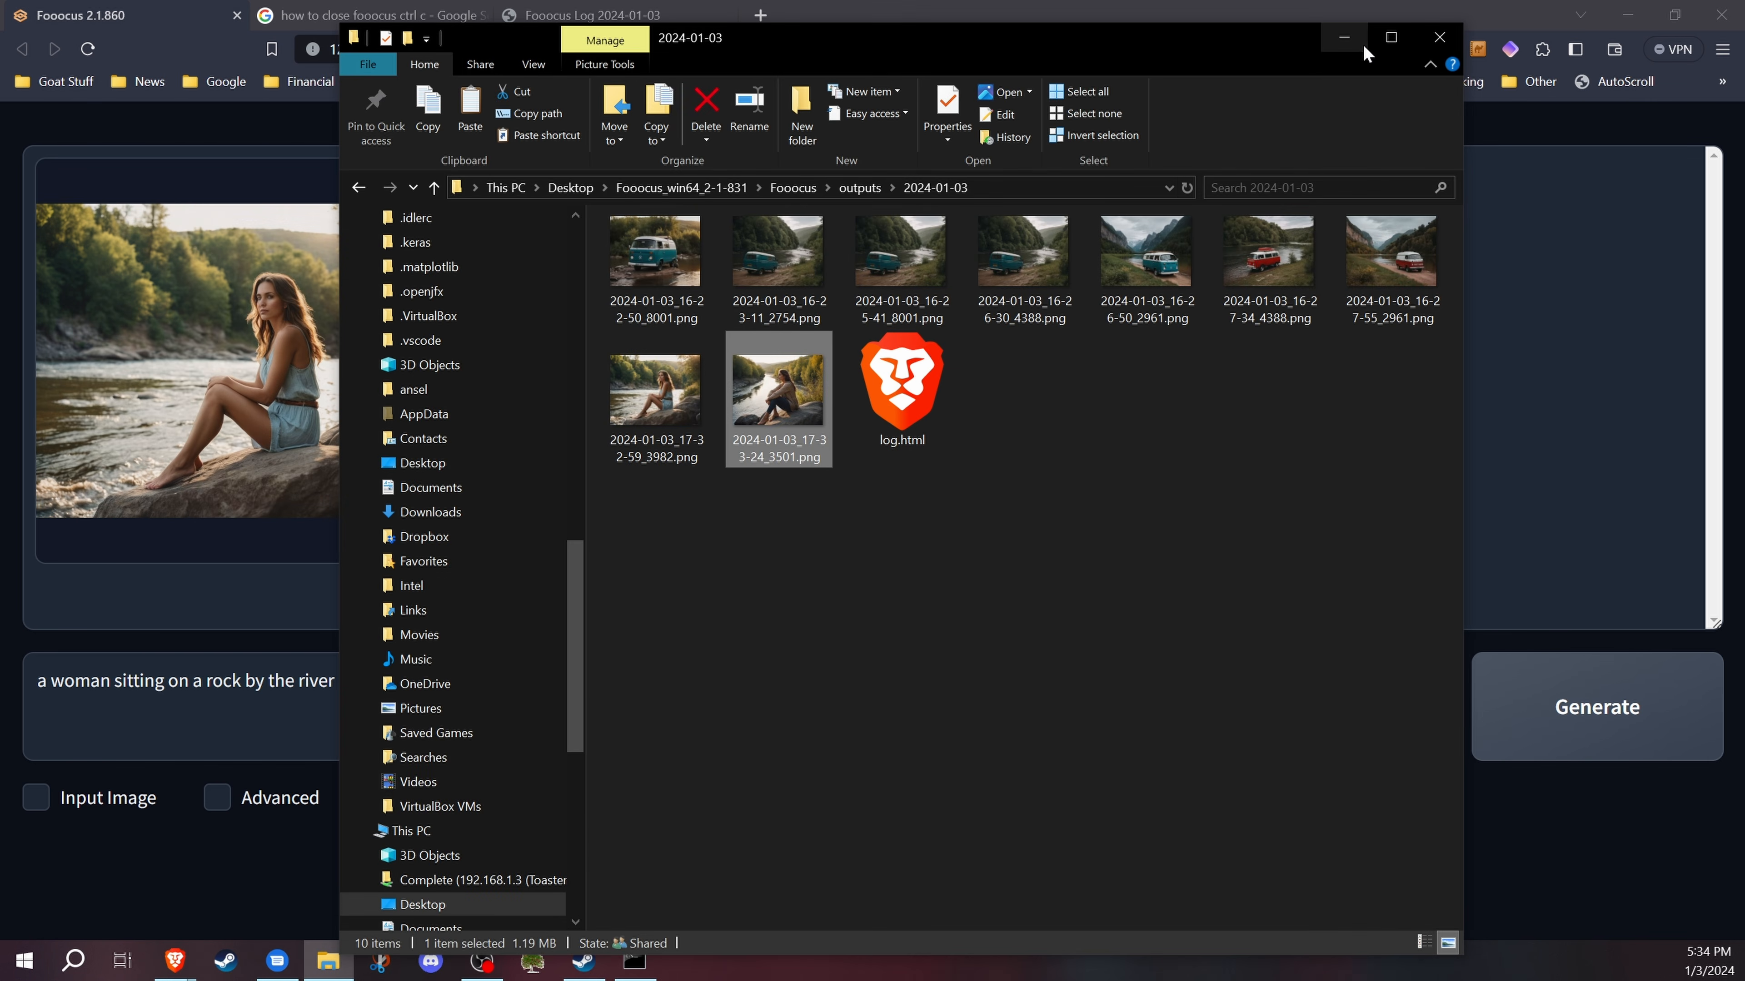
{"action": "left_click", "coordinate": [1439, 36]}
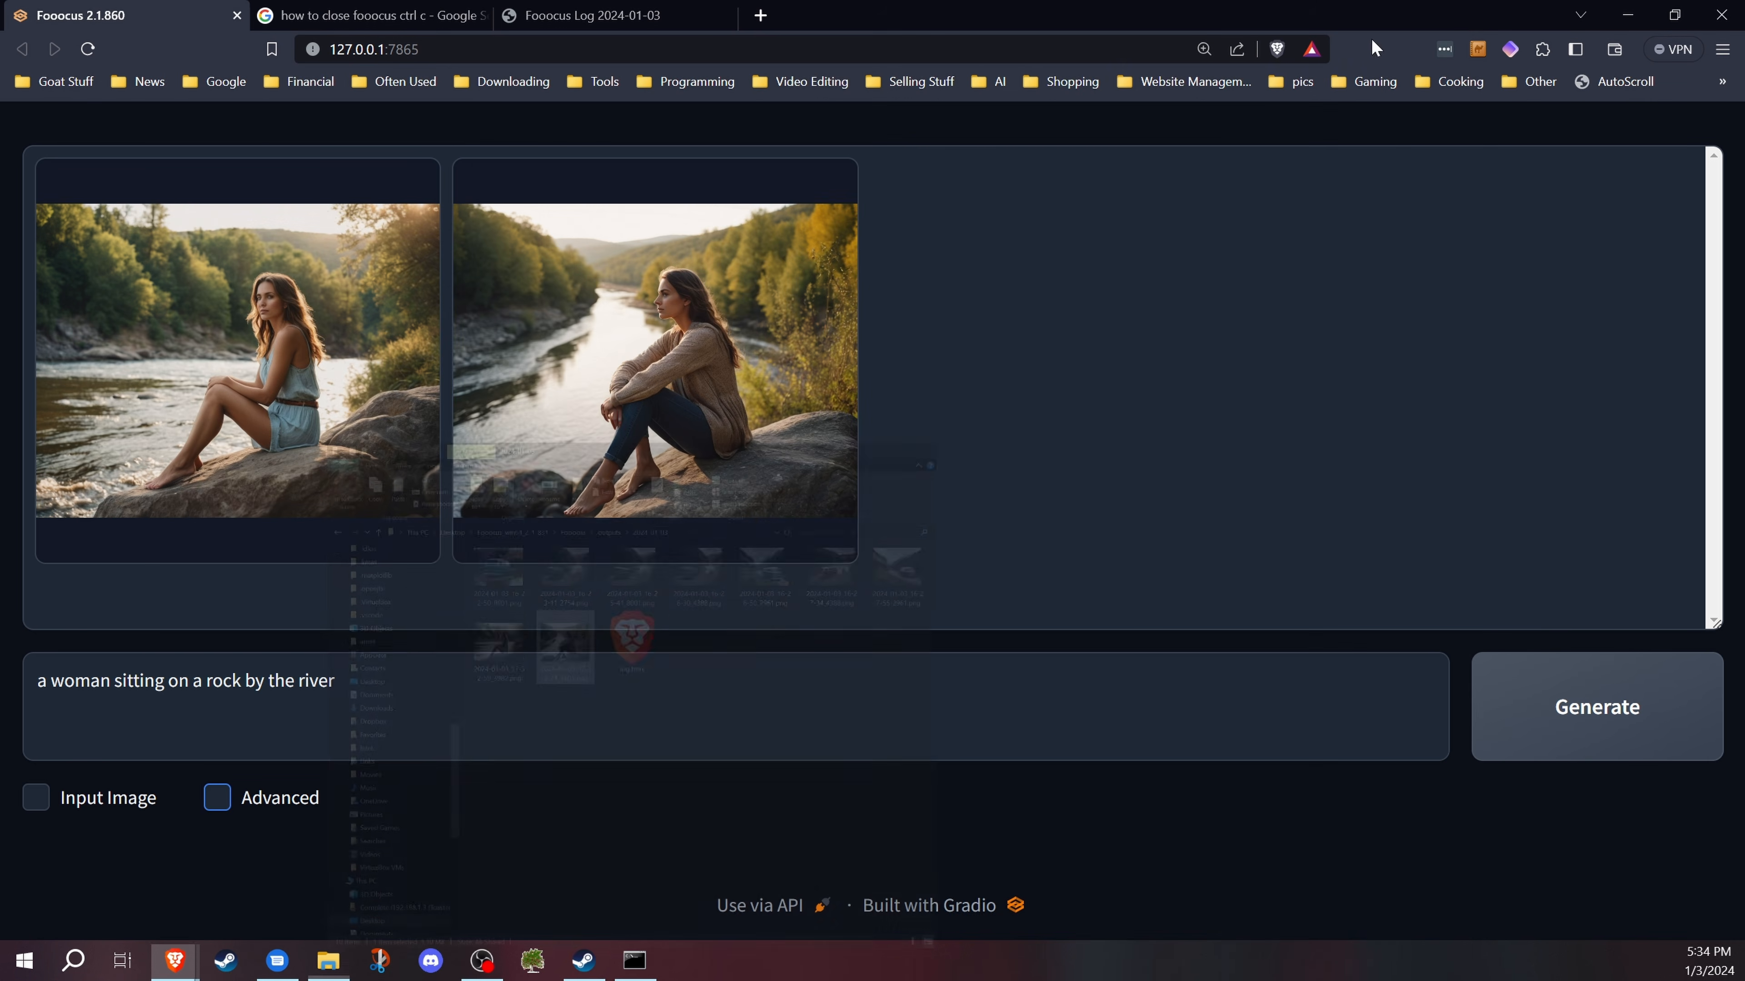
Step: Preview the first generated image in the gallery and switch to the second one
{"action": "left_click", "coordinate": [234, 276]}
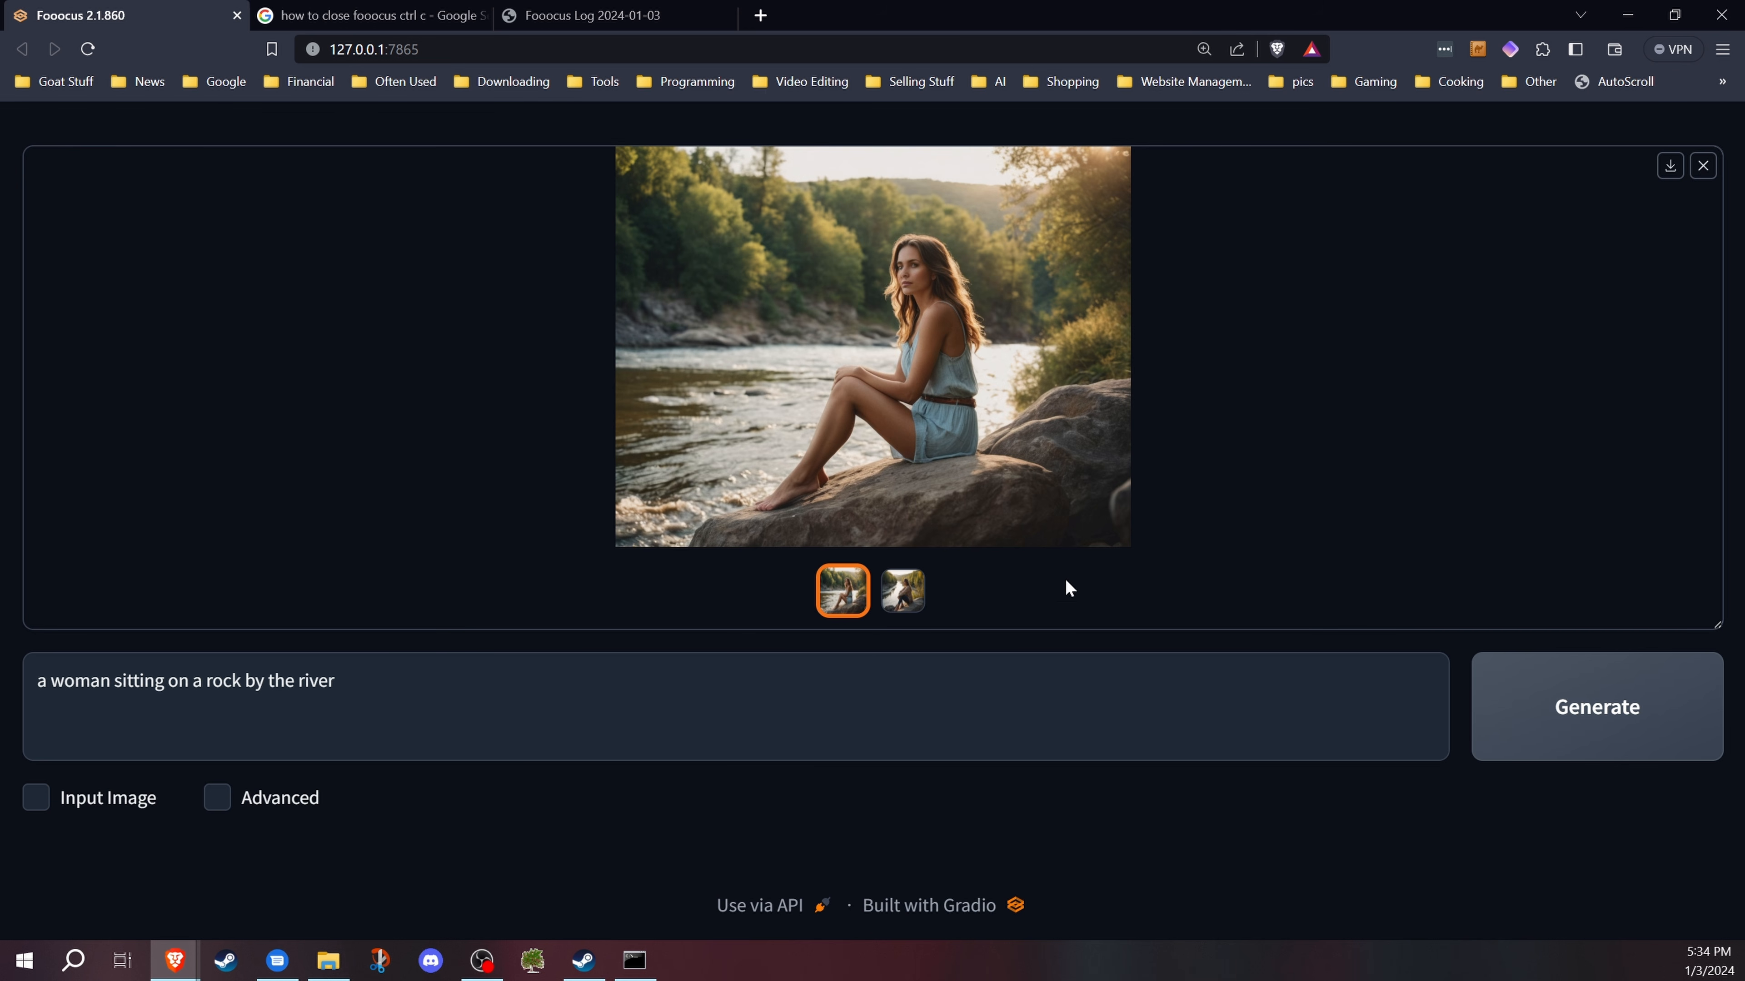
{"action": "left_click", "coordinate": [905, 600]}
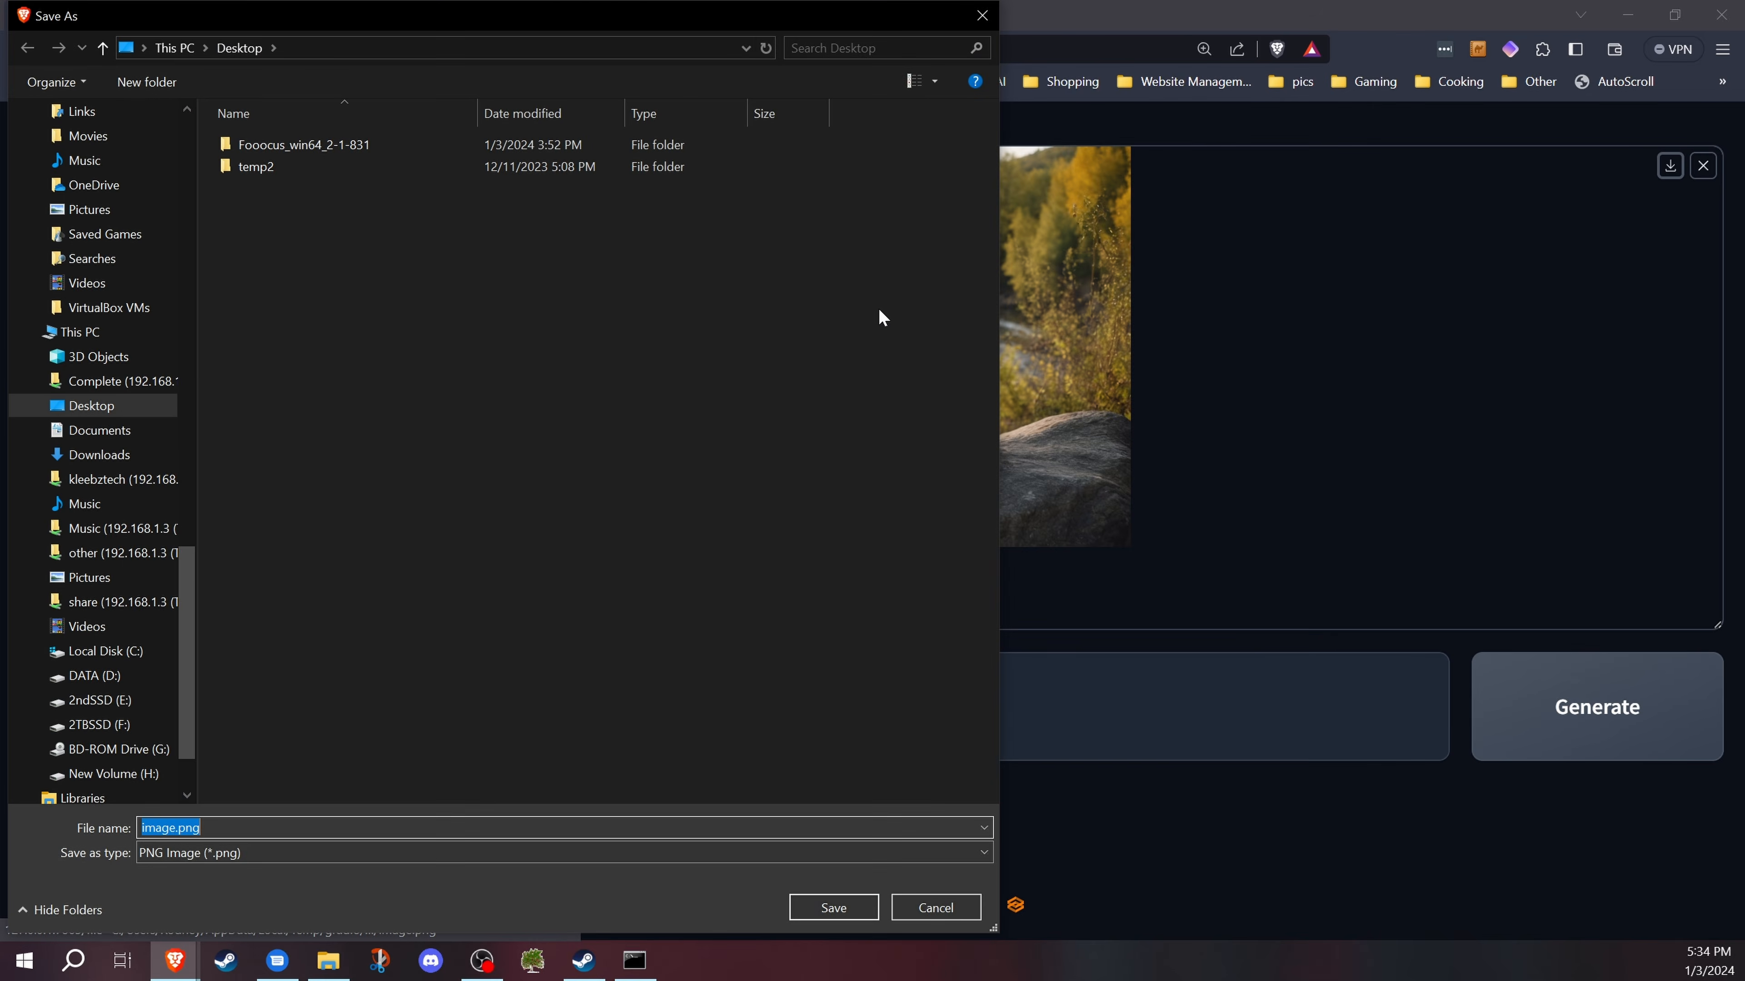
{"action": "left_click", "coordinate": [933, 908]}
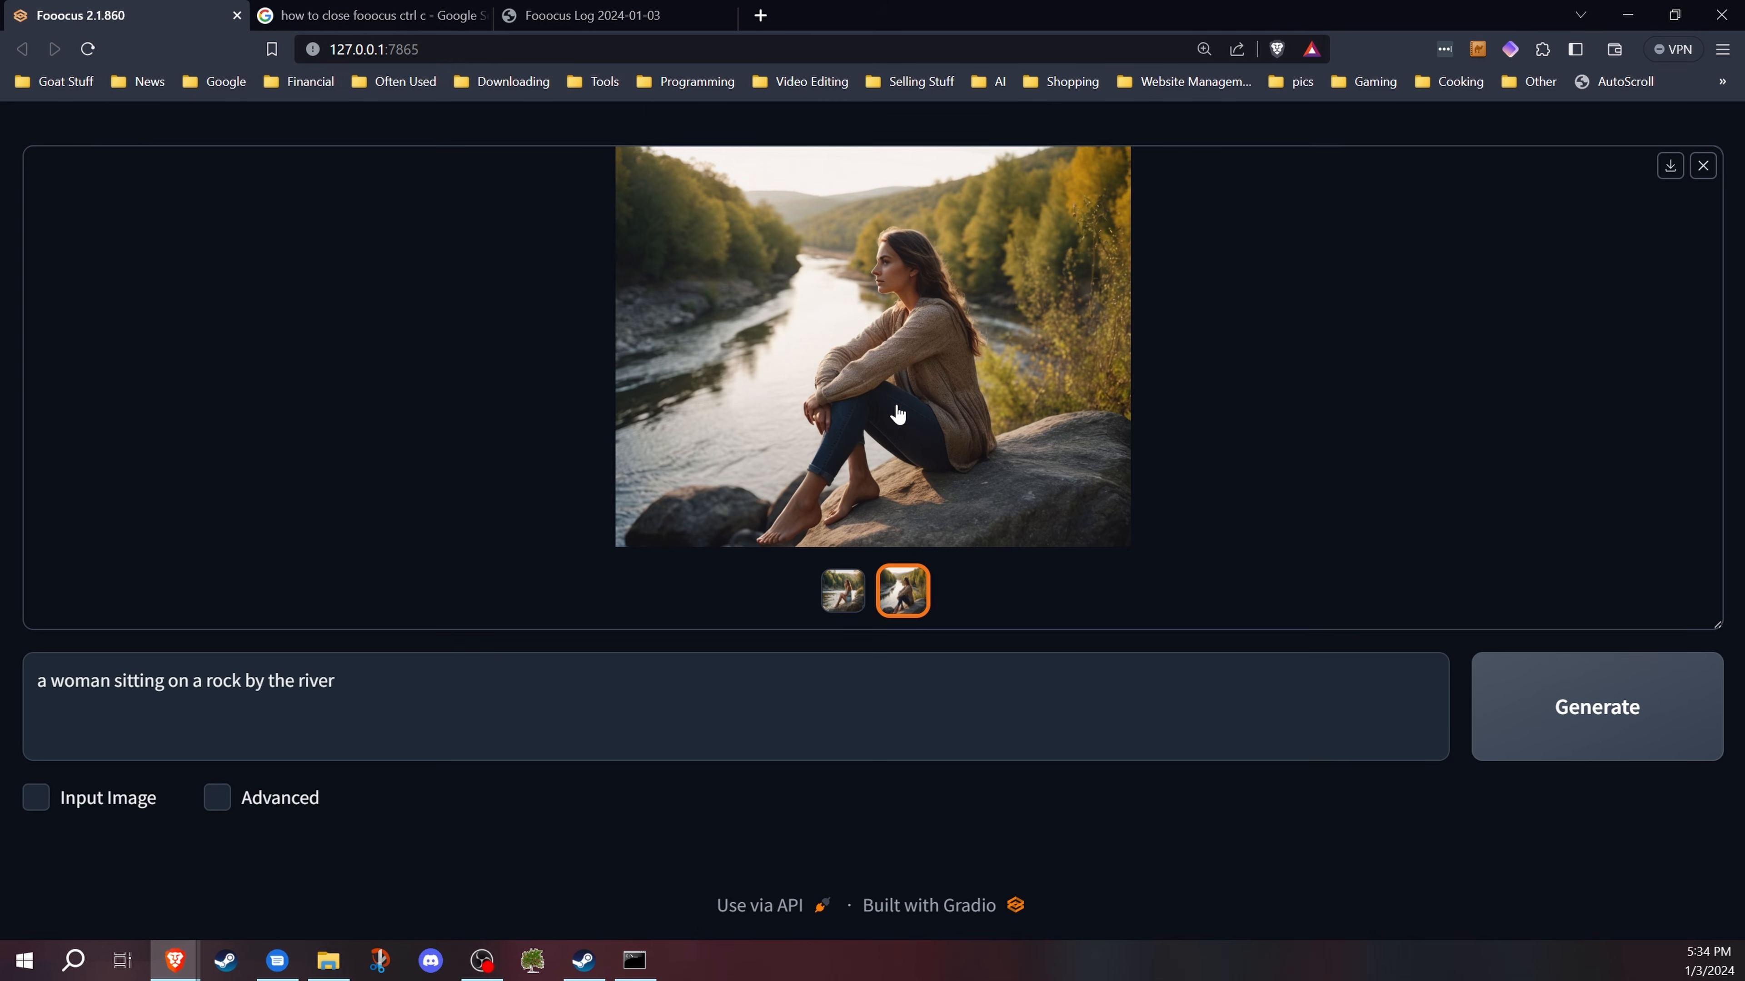